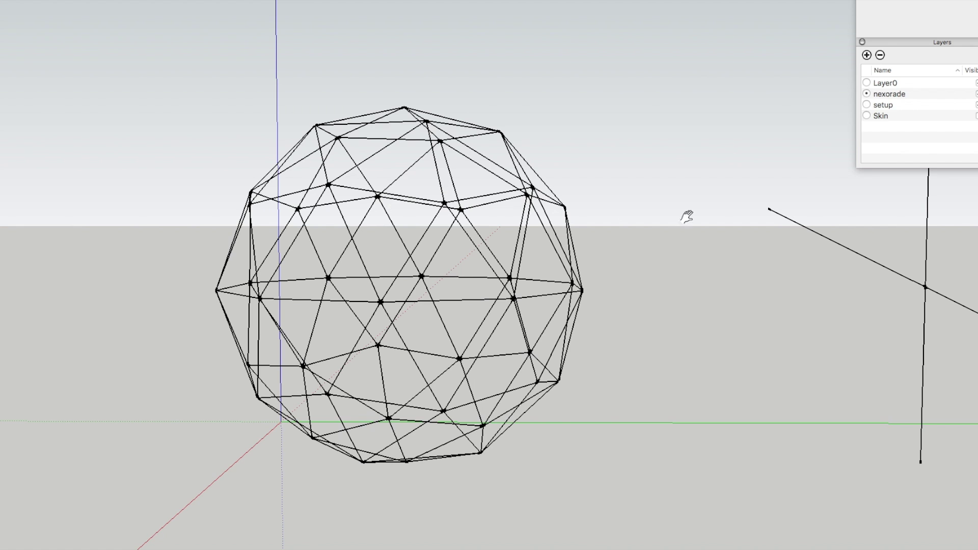
Examine the geodesic sphere, the separate strut lines and the two triangular faces with their radial lines from different angles
left_click_drag(830, 286, 427, 284)
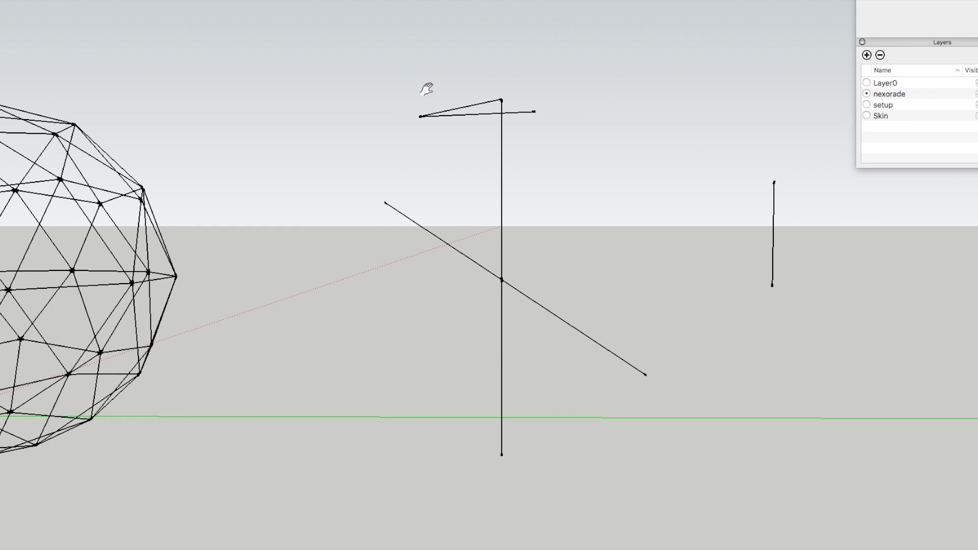
key("o")
left_click_drag(484, 179, 493, 346)
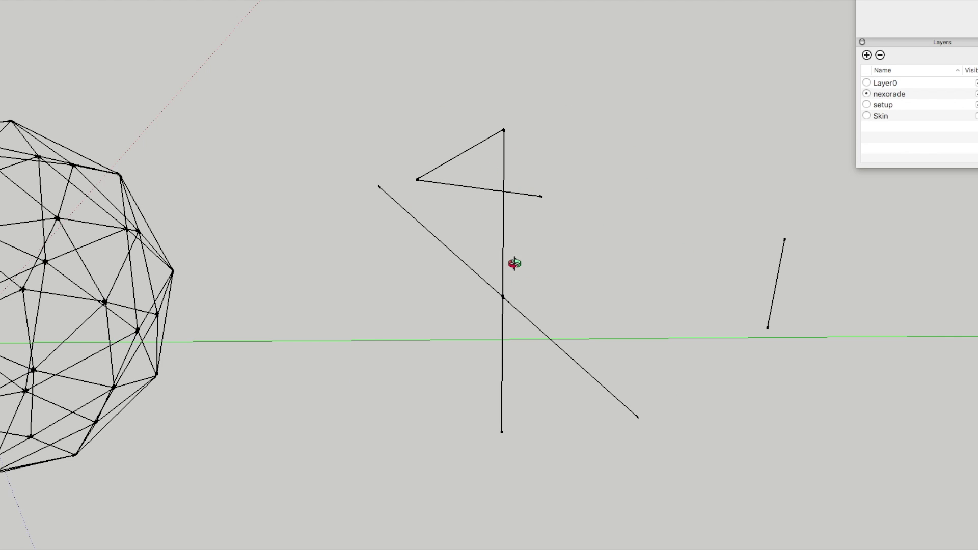
left_click_drag(803, 315, 524, 314)
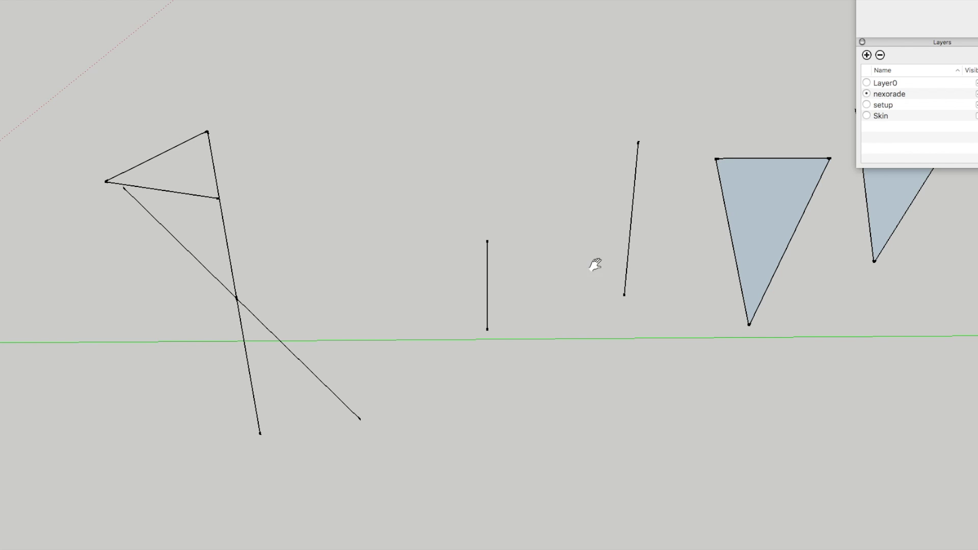
left_click_drag(700, 265, 424, 291)
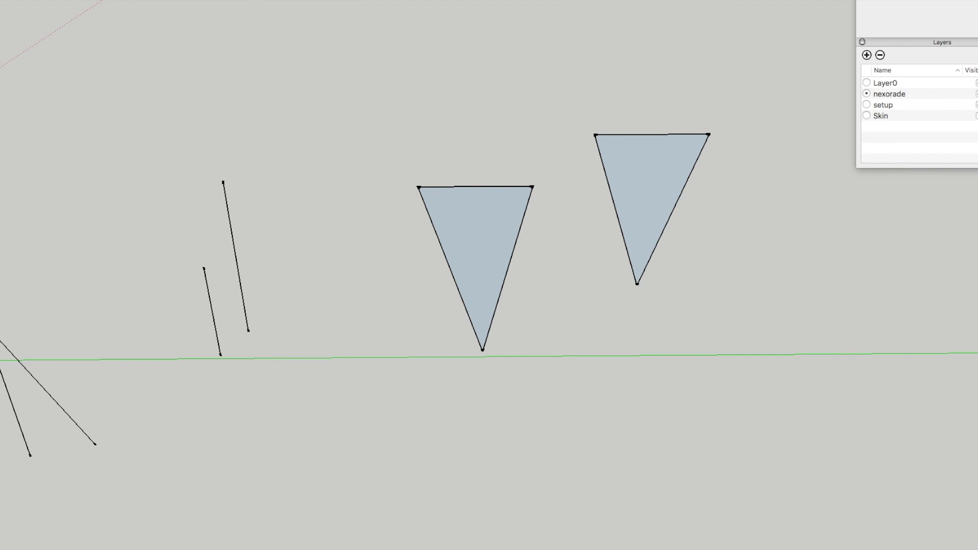
key("o")
left_click_drag(489, 251, 484, 157)
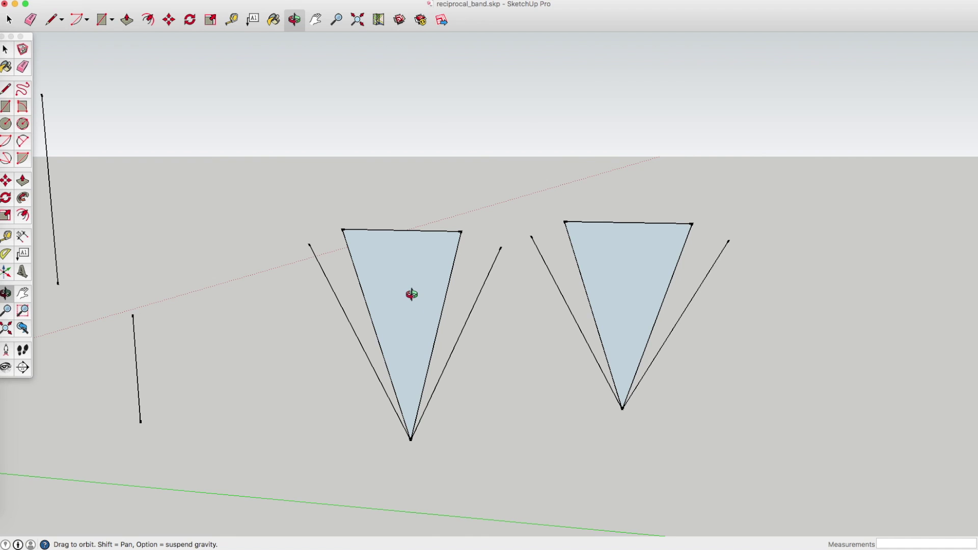
left_click_drag(421, 299, 299, 251)
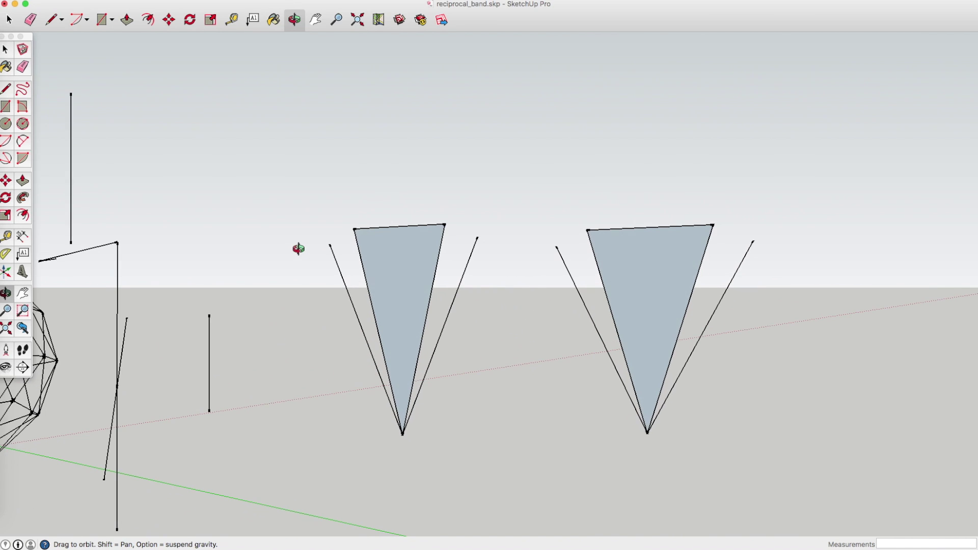
left_click_drag(437, 353, 498, 330)
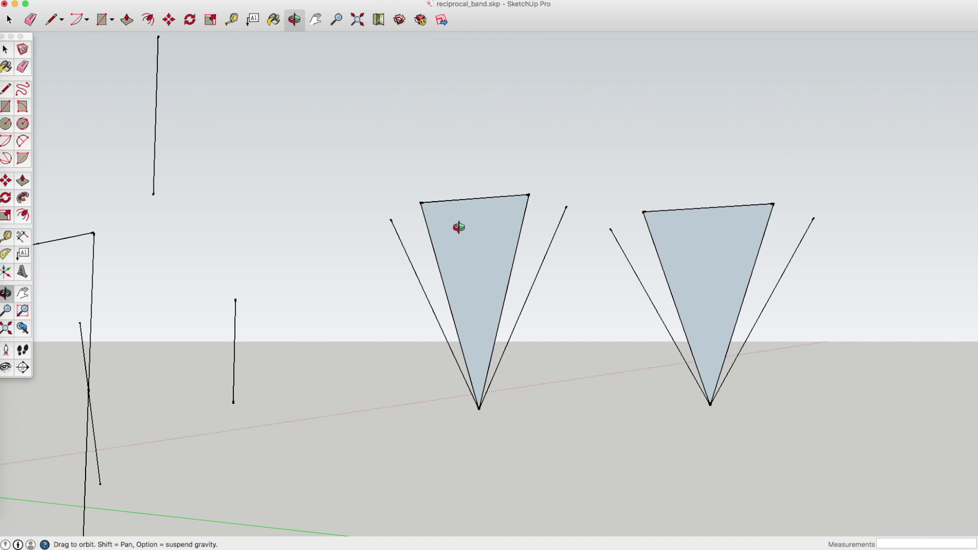
left_click_drag(459, 227, 519, 269)
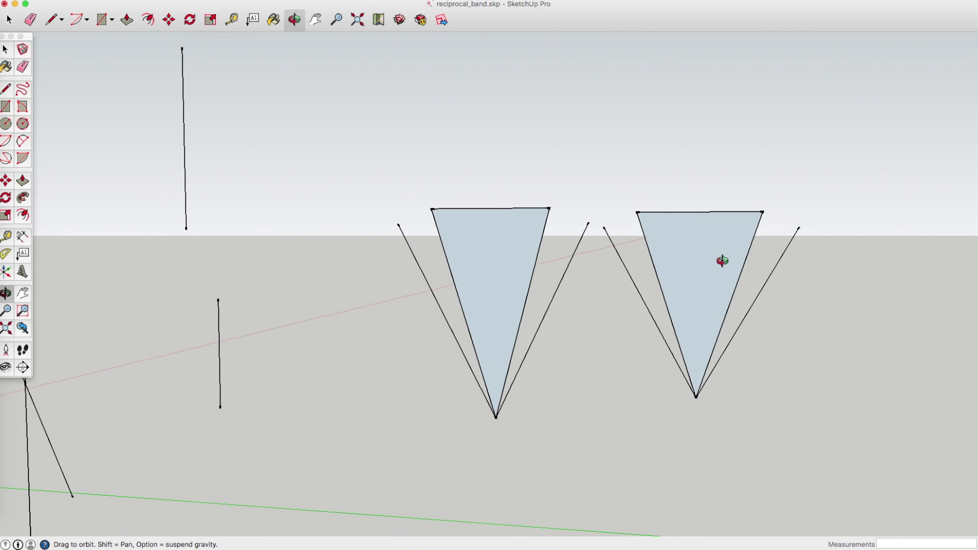
scroll(720, 258, "up", 3)
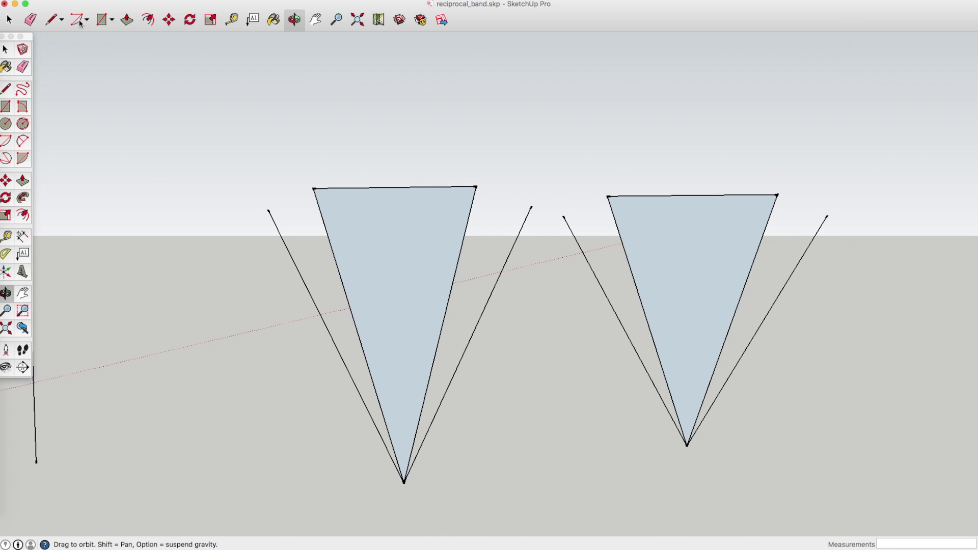
Inside the first triangle's outer edge component, draw an arc of about 52.5 degrees centred on the apex, spanning the two outer radial lines
left_click(79, 21)
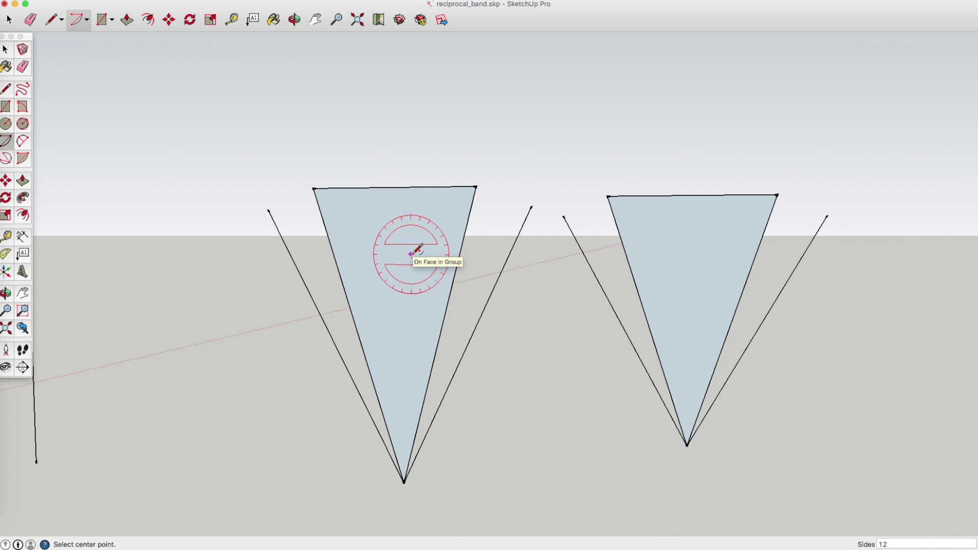
left_click(9, 20)
left_click(408, 198)
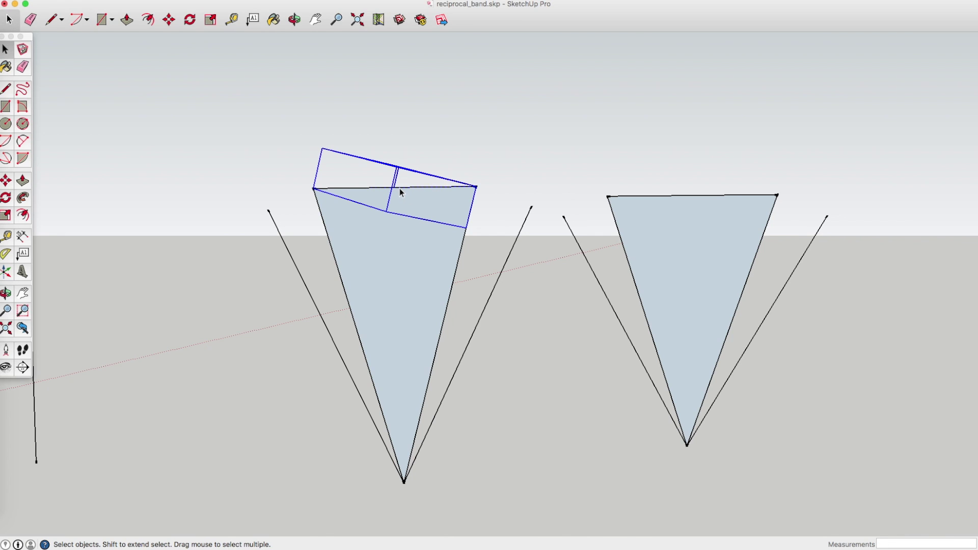
double_click(399, 190)
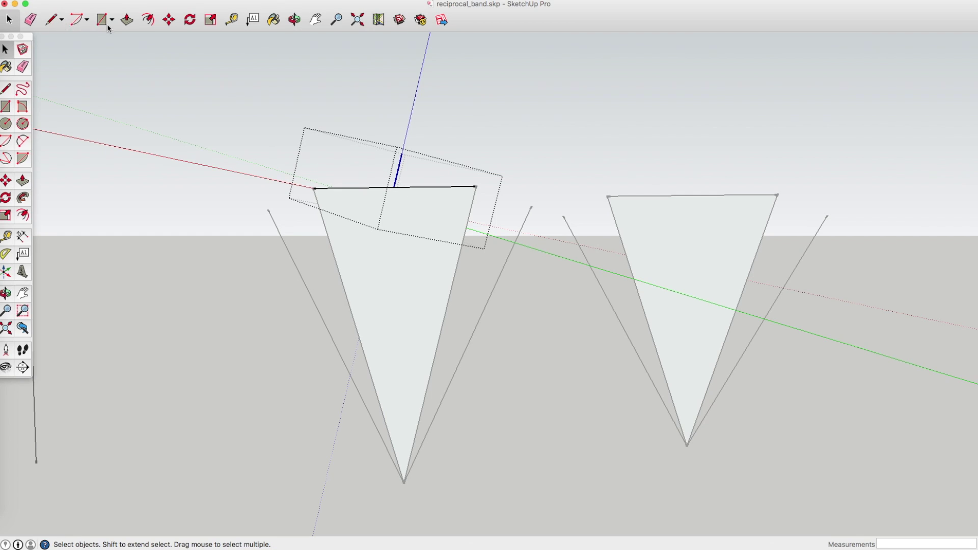
left_click(74, 19)
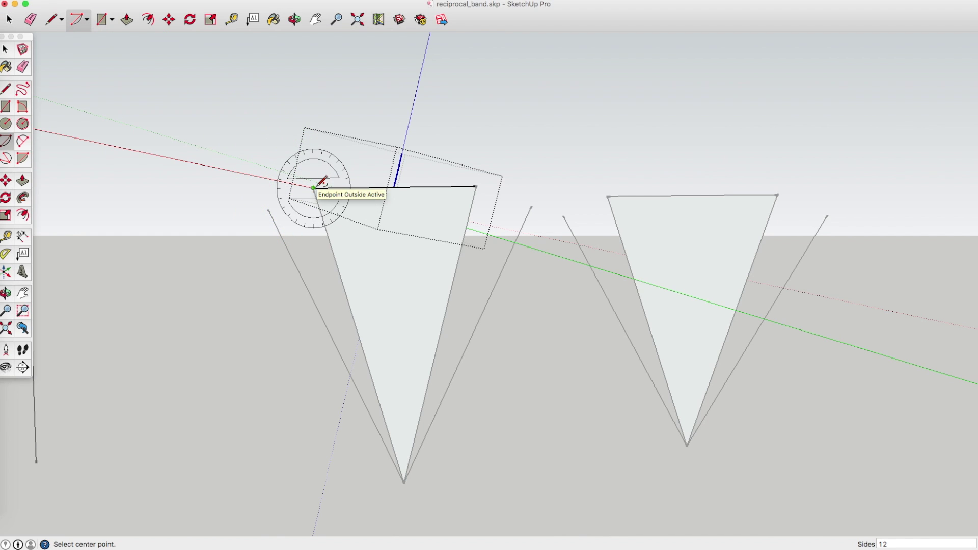
left_click(403, 482)
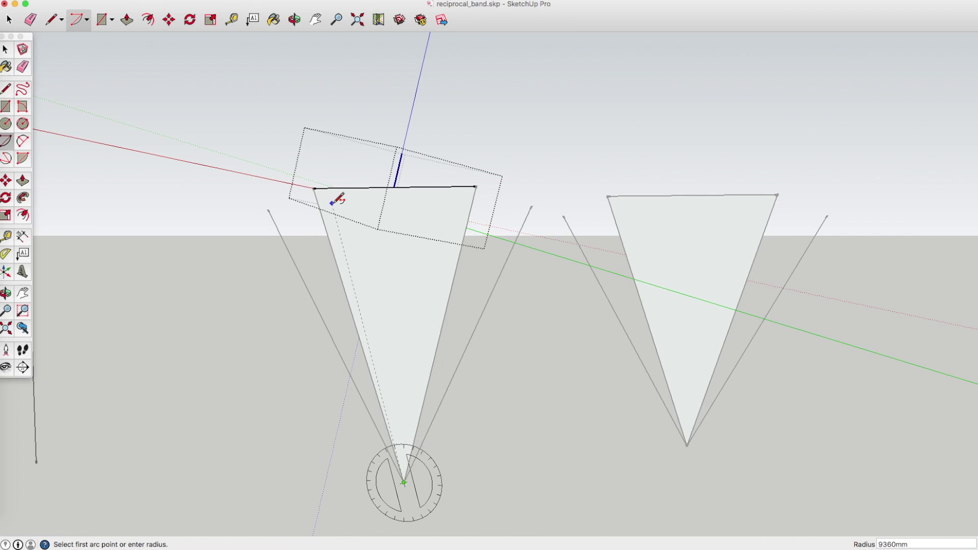
left_click(270, 208)
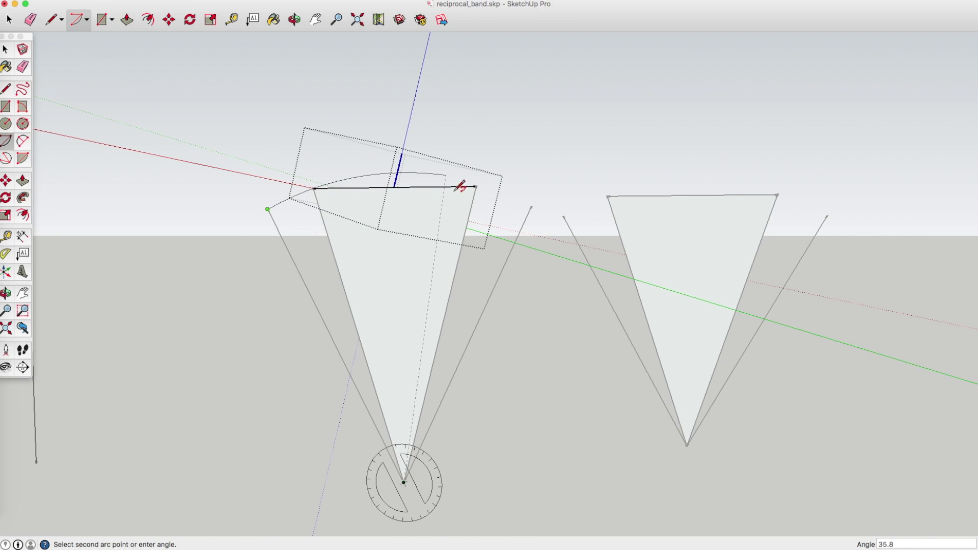
left_click(534, 202)
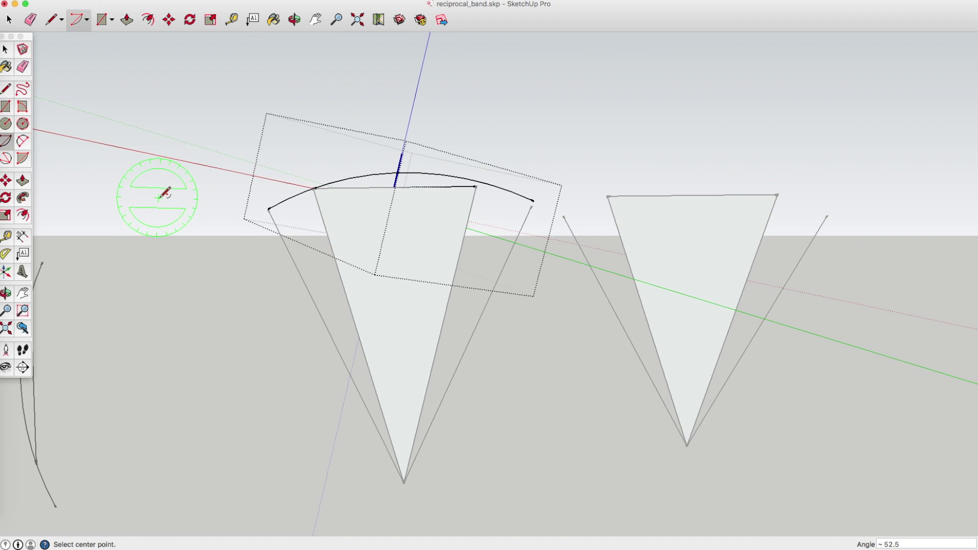
Draw a small rectangular profile near the end of the arc inside the edge component
scroll(163, 192, "down", 3)
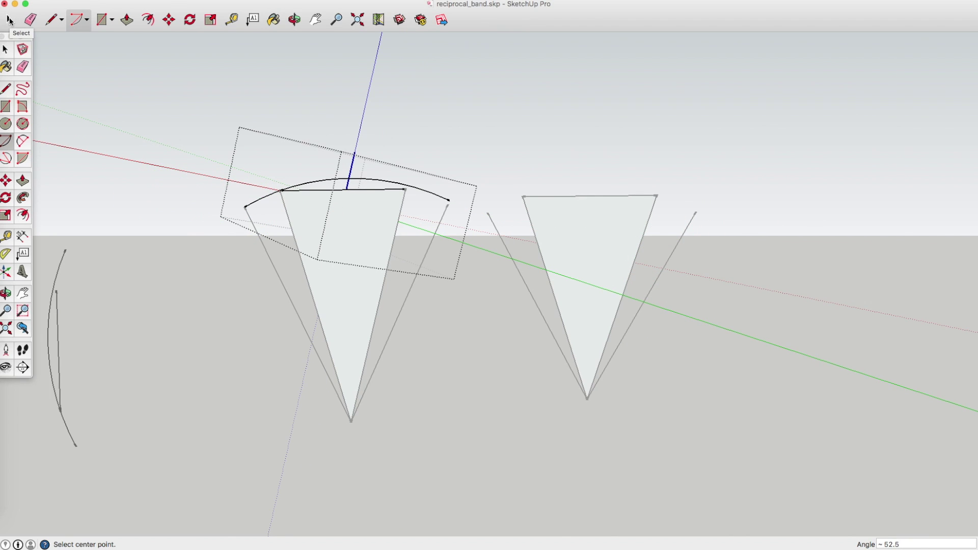
left_click(297, 22)
left_click_drag(362, 163, 363, 321)
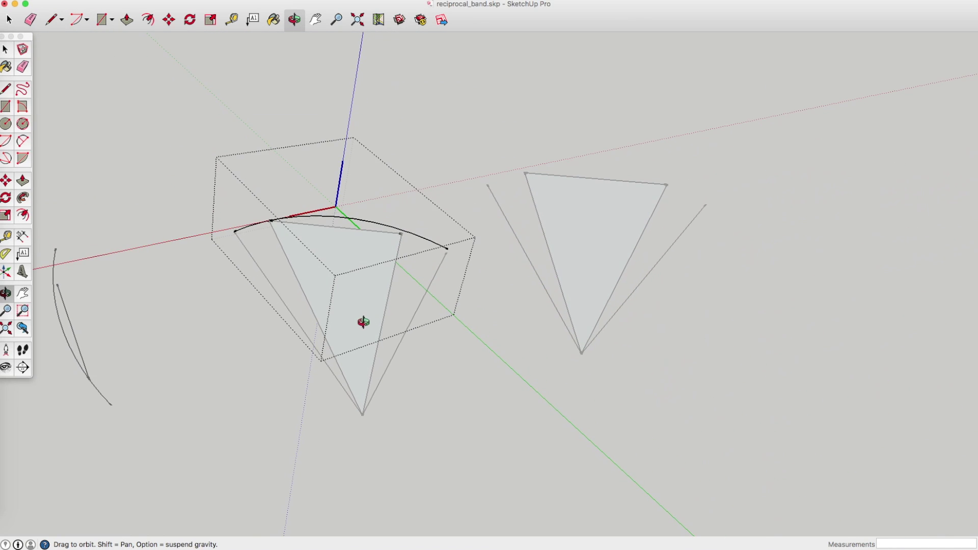
left_click_drag(312, 210, 460, 252)
scroll(404, 294, "up", 3)
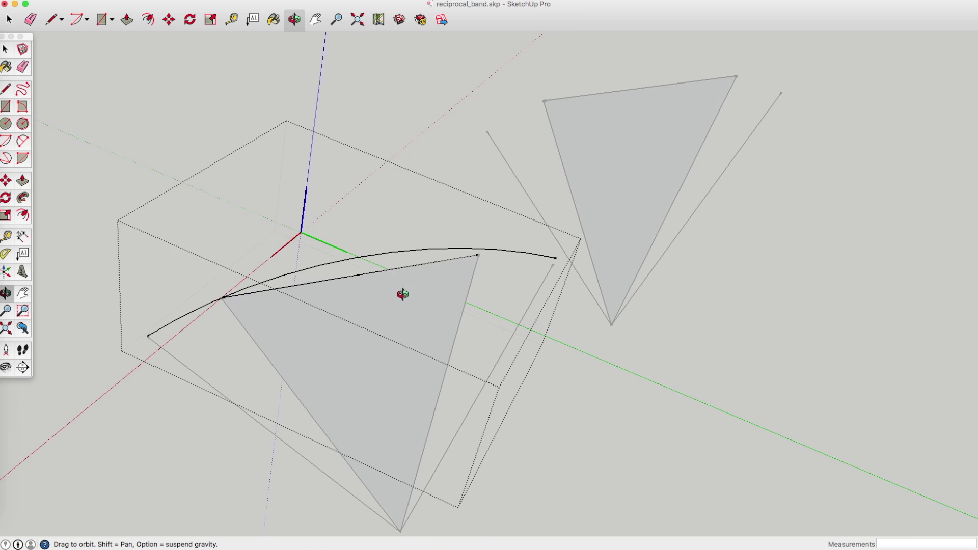
left_click(109, 24)
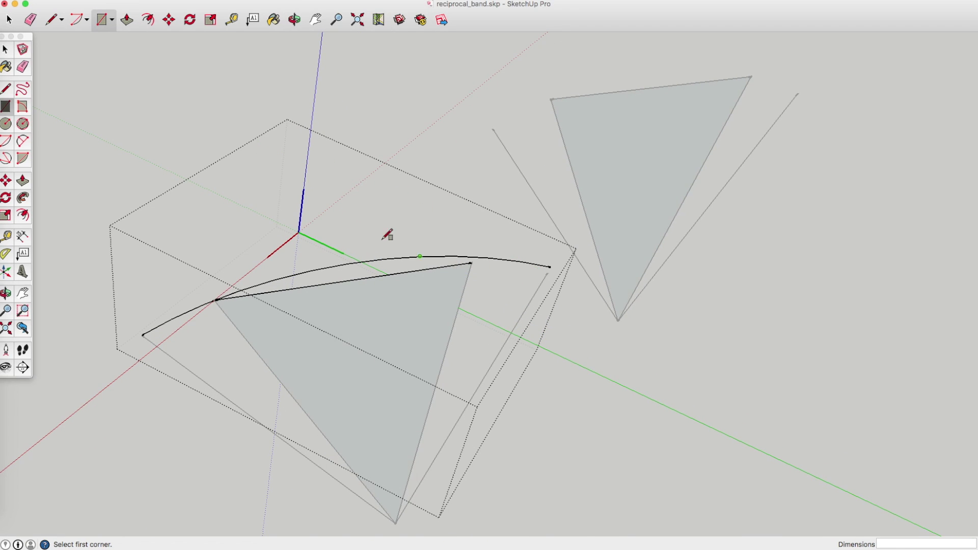
scroll(289, 223, "down", 1)
scroll(510, 249, "up", 5)
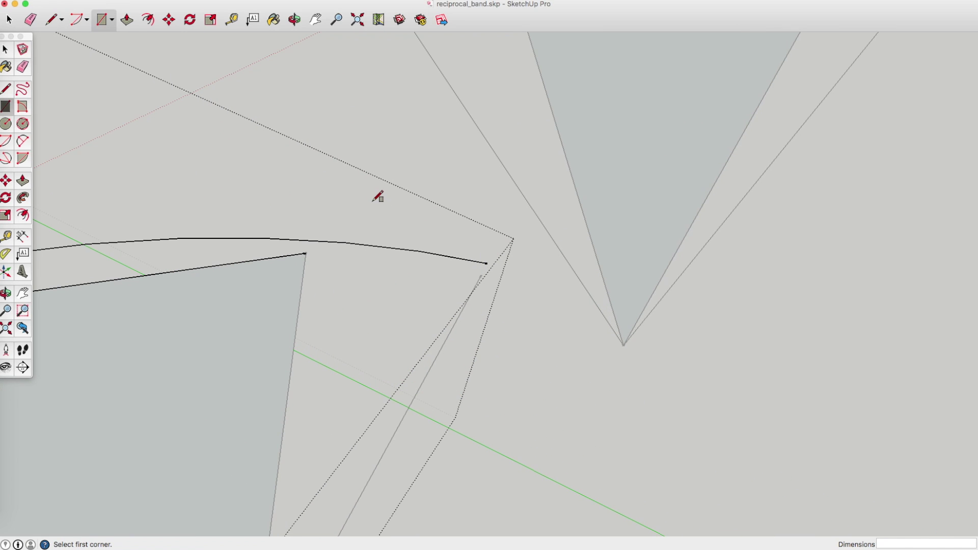
left_click(374, 201)
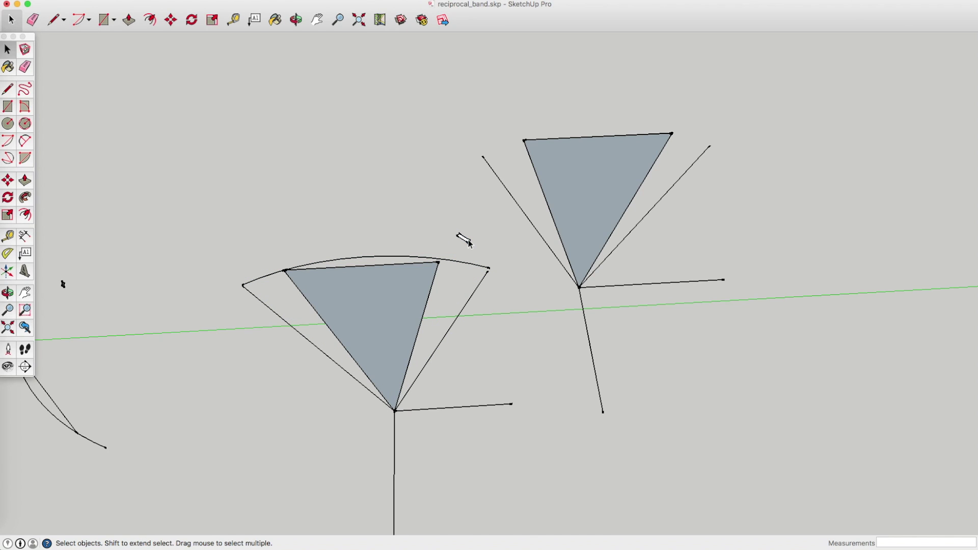
Open the arc component for editing and place its axes at the triangle's apex, with red and green along the two perpendicular guide lines
left_click(469, 243)
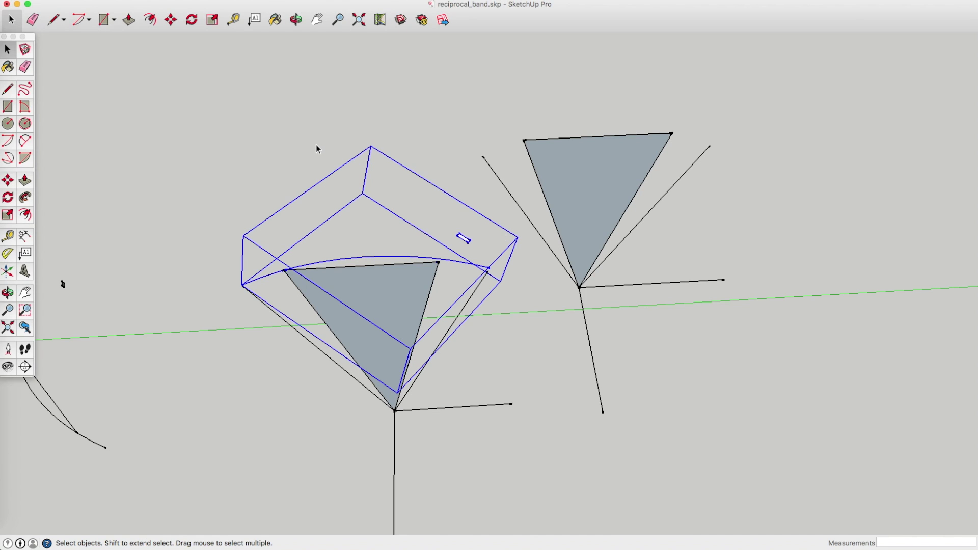
scroll(316, 145, "down", 2)
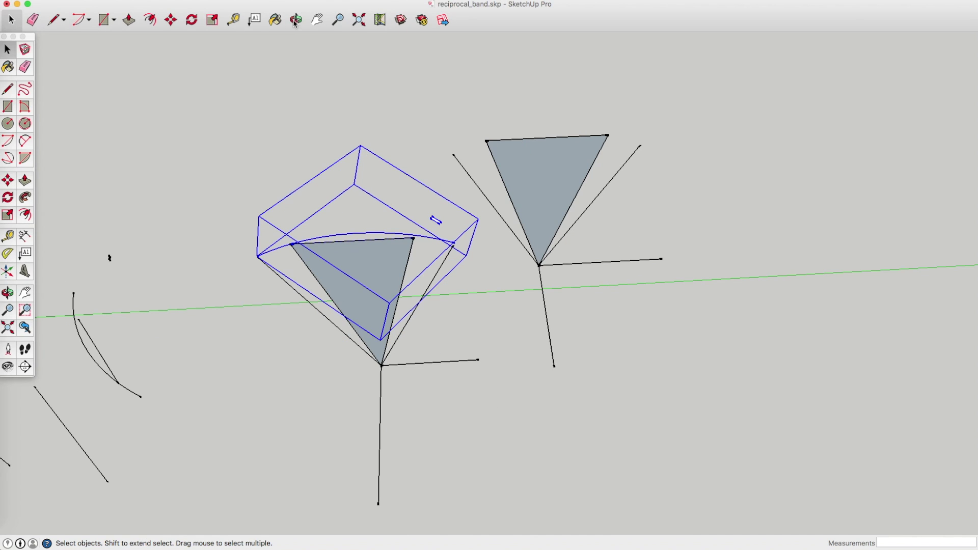
scroll(406, 175, "down", 3)
scroll(387, 206, "down", 2)
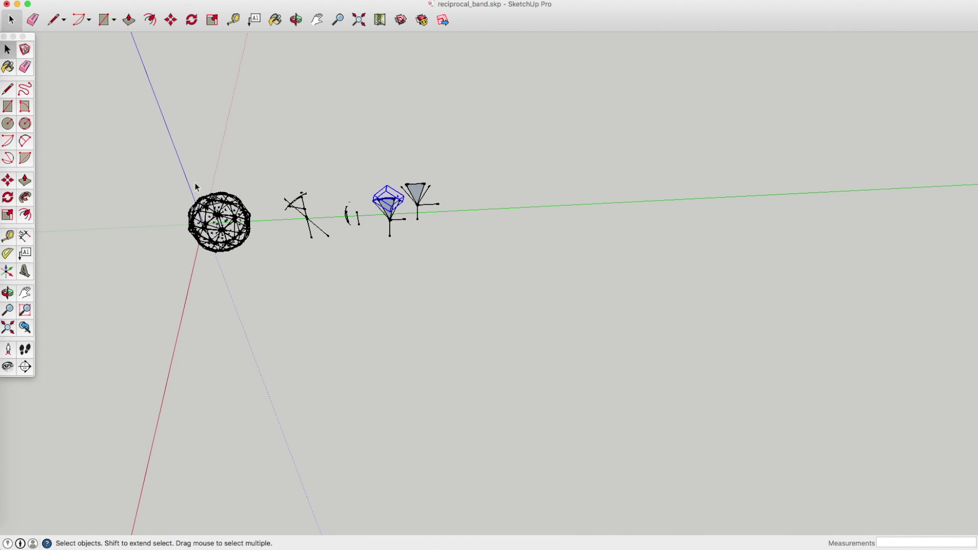
scroll(370, 195, "up", 5)
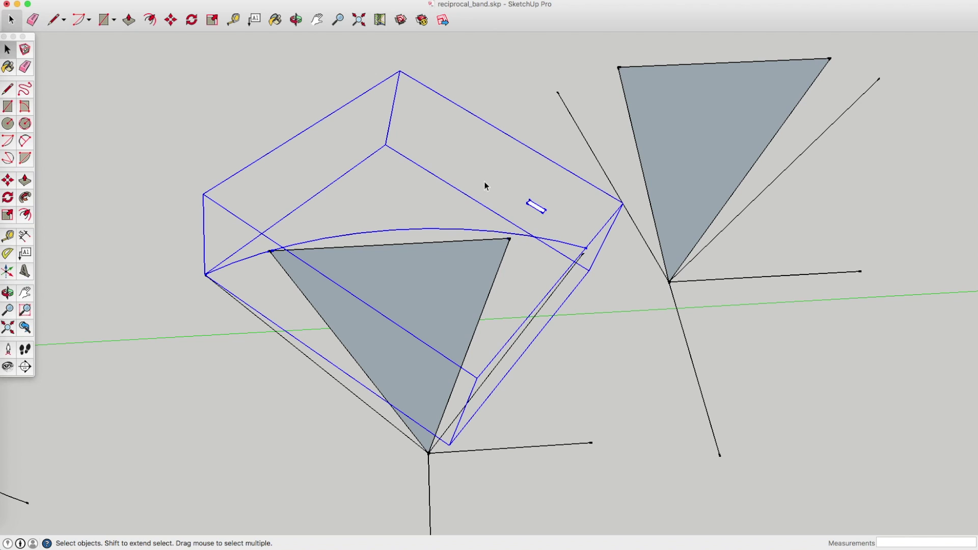
double_click(440, 352)
scroll(441, 351, "down", 3)
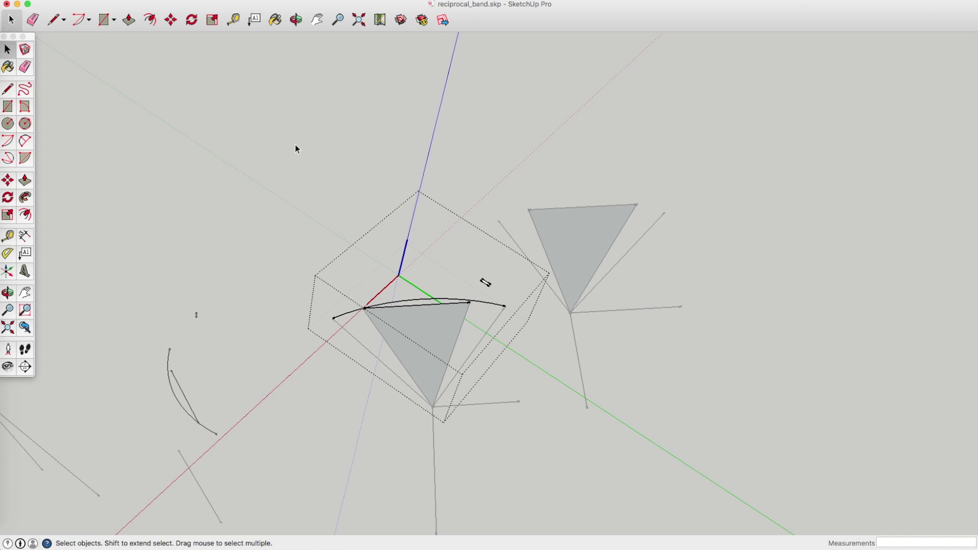
left_click(199, 4)
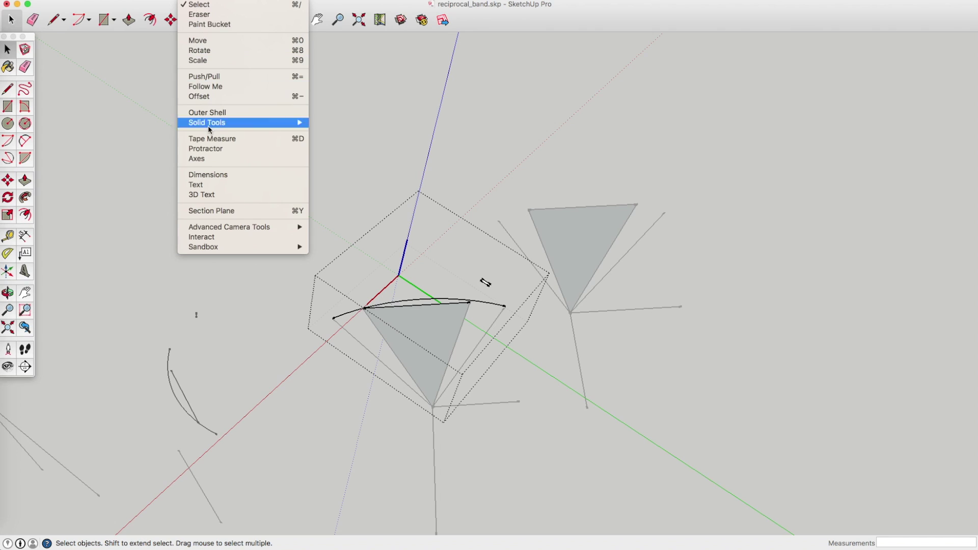
left_click(233, 159)
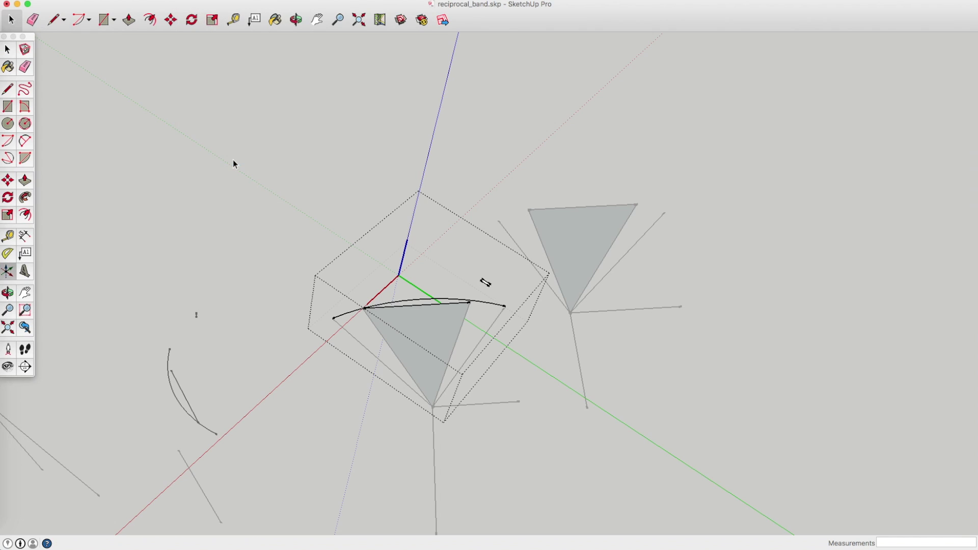
left_click(432, 413)
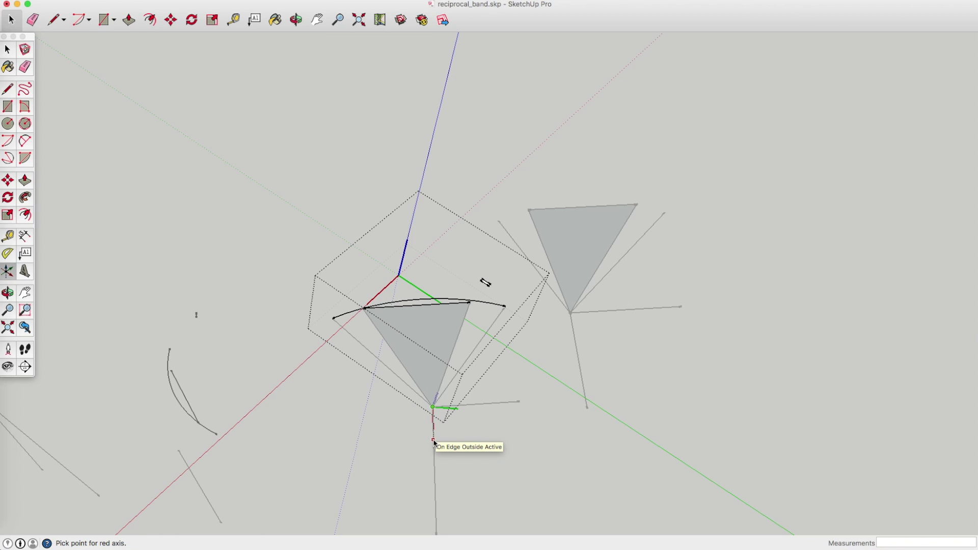
left_click(434, 440)
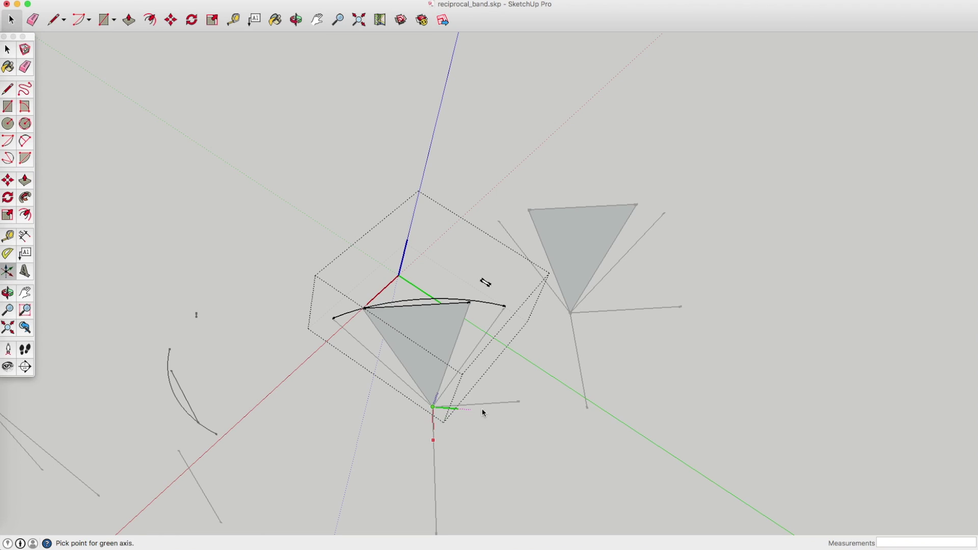
left_click(511, 404)
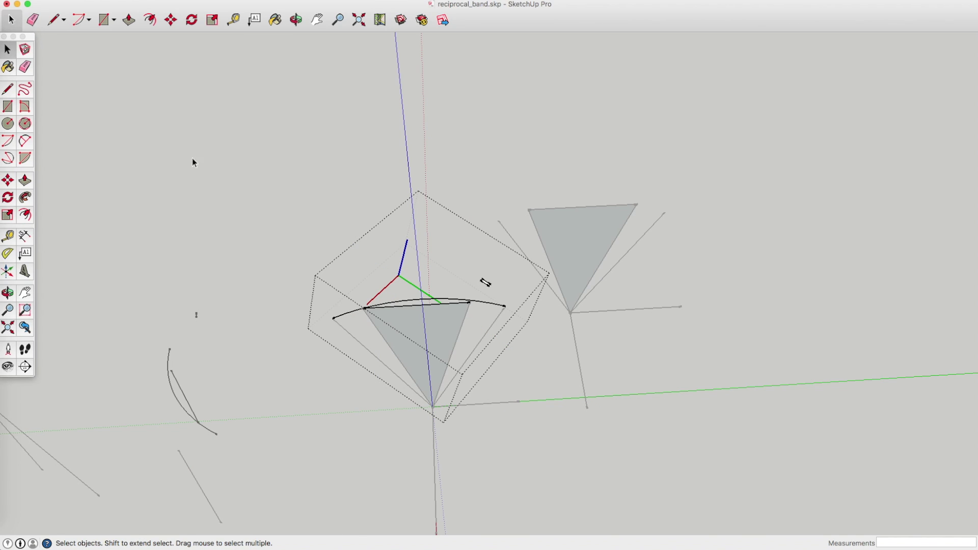
Finish editing the arc component, accept updating its component axes to match the modified axes, and select it
left_click(162, 73)
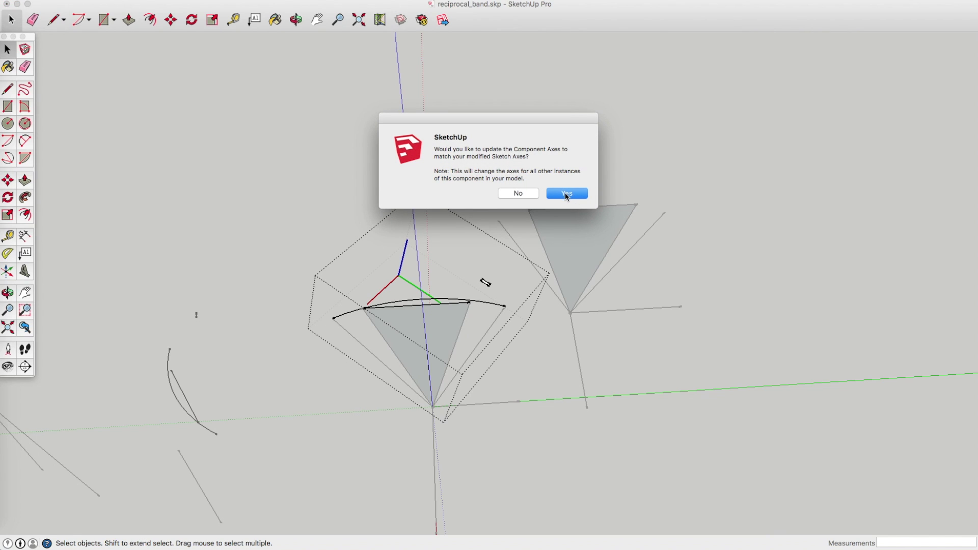
left_click(566, 194)
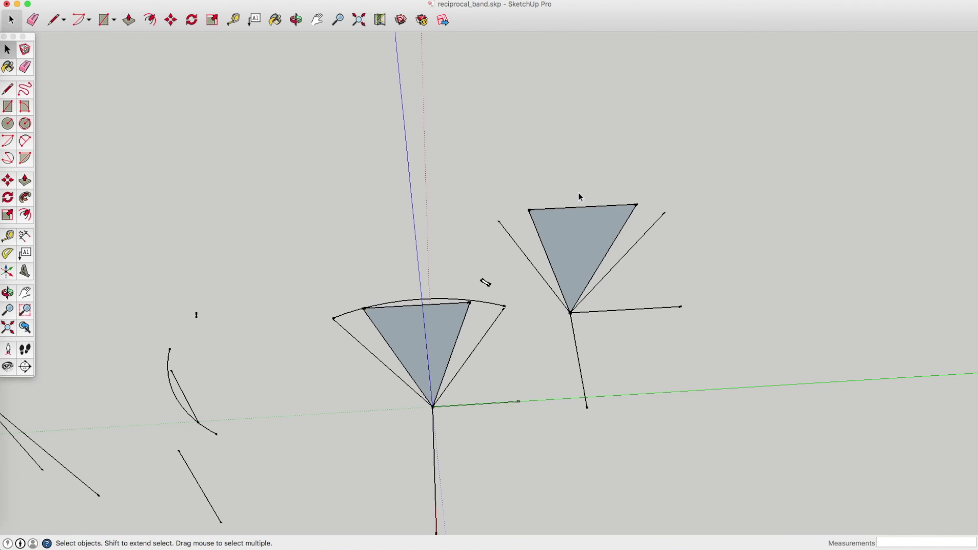
left_click(485, 309)
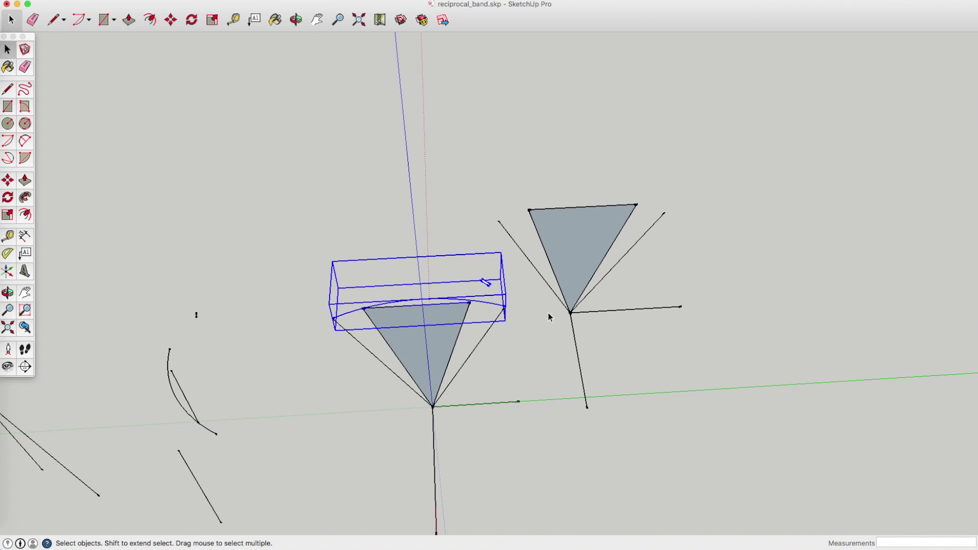
Open the arc component for editing and delete the small rectangular profile near the end of the arc
scroll(505, 308, "up", 5)
scroll(505, 308, "down", 3)
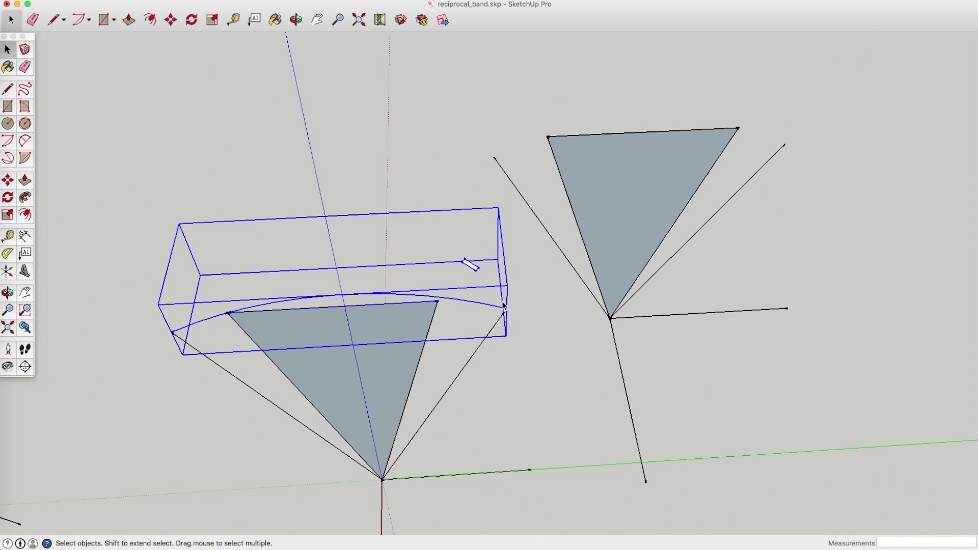
double_click(449, 298)
left_click_drag(454, 252, 498, 282)
key("Delete")
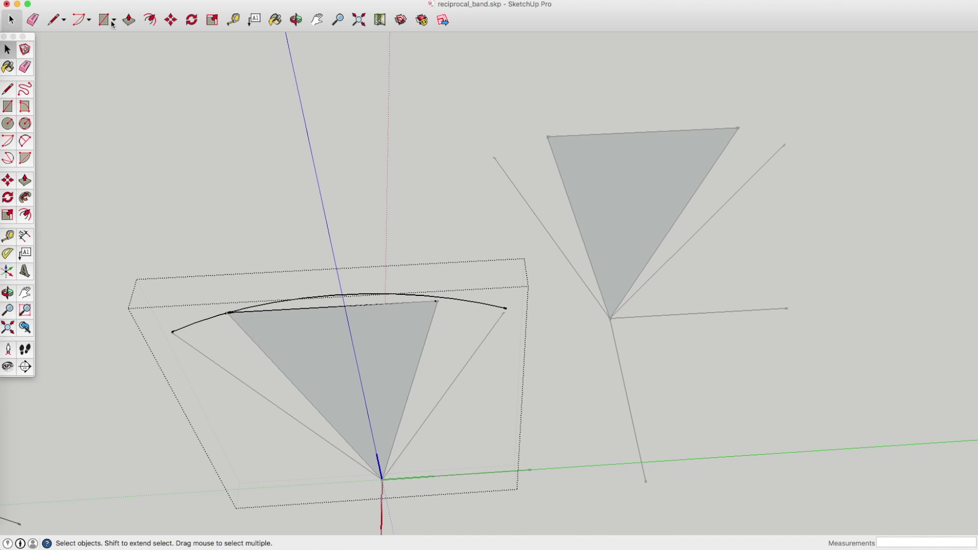
Draw a new upright rectangular profile of about 936 by 281 mm near the arc's end inside the component
left_click(105, 21)
left_click(499, 276)
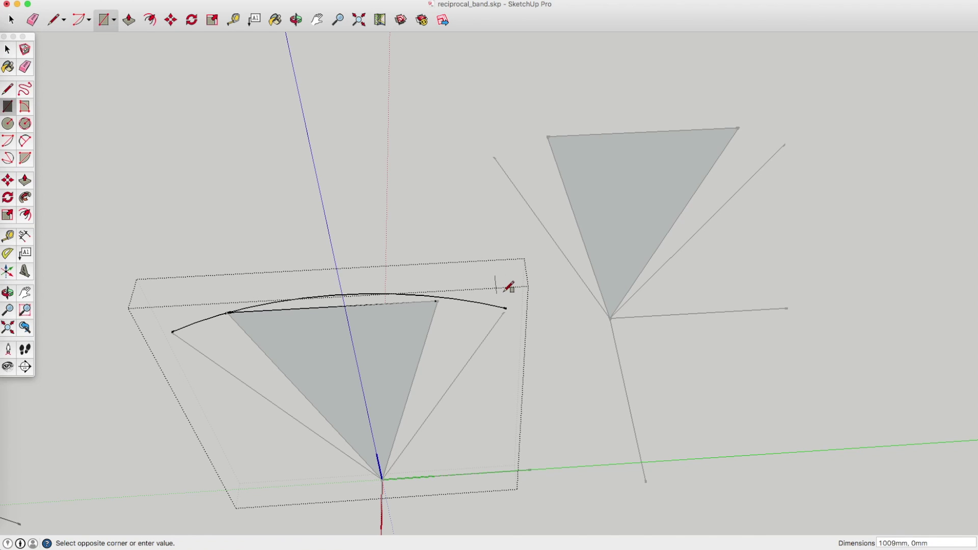
left_click(503, 291)
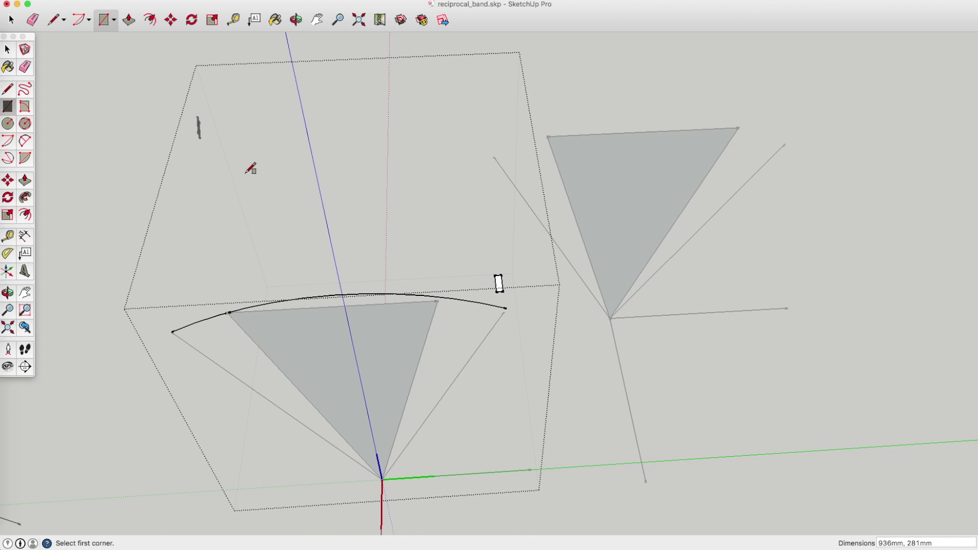
Move the rectangular profile so that roughly its centre sits on the endpoint of the arc
key("space")
middle_click_drag(254, 172, 497, 348)
left_click(171, 20)
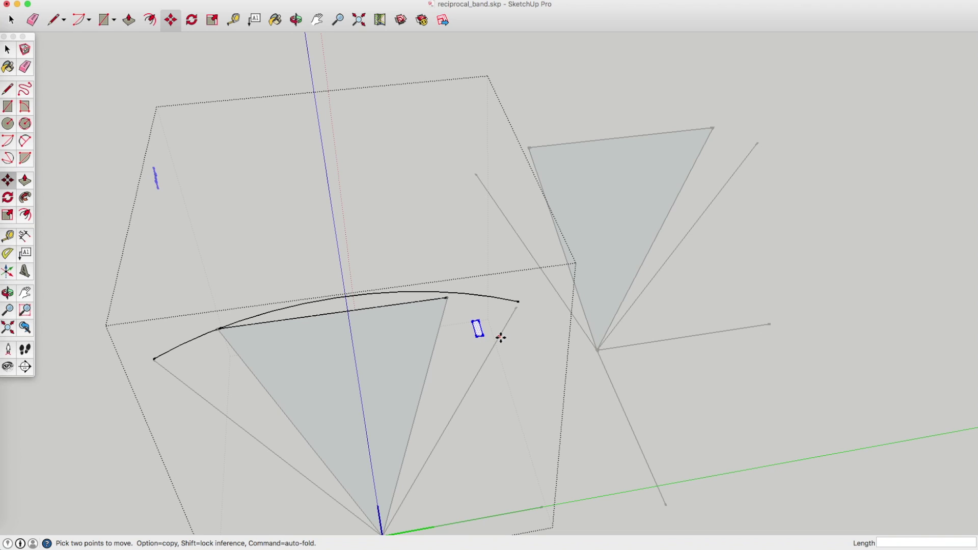
left_click(475, 330)
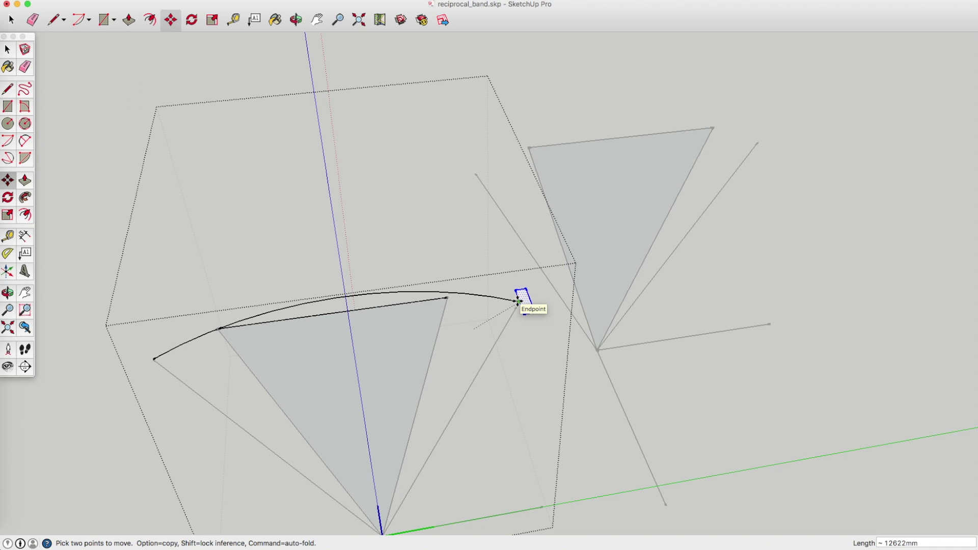
scroll(518, 301, "up", 6)
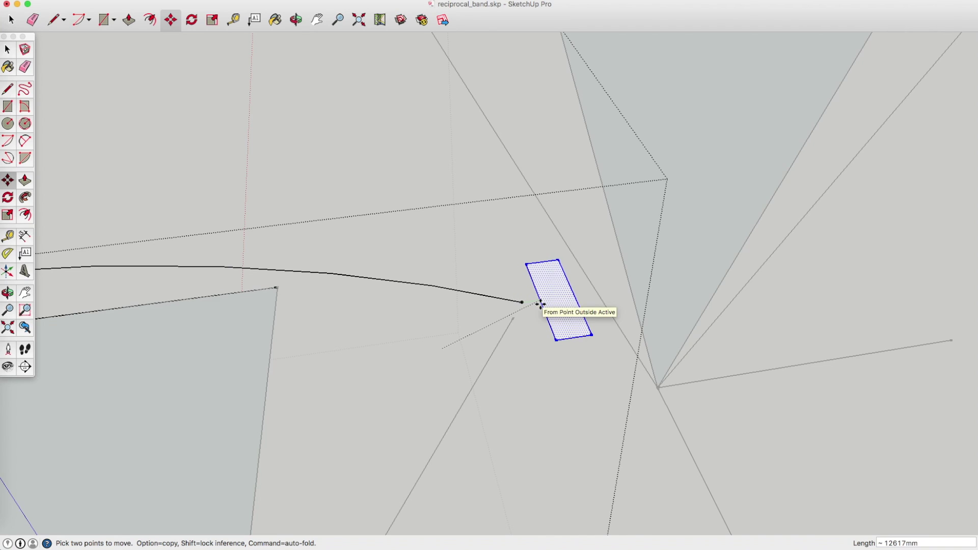
middle_click_drag(540, 304, 556, 301)
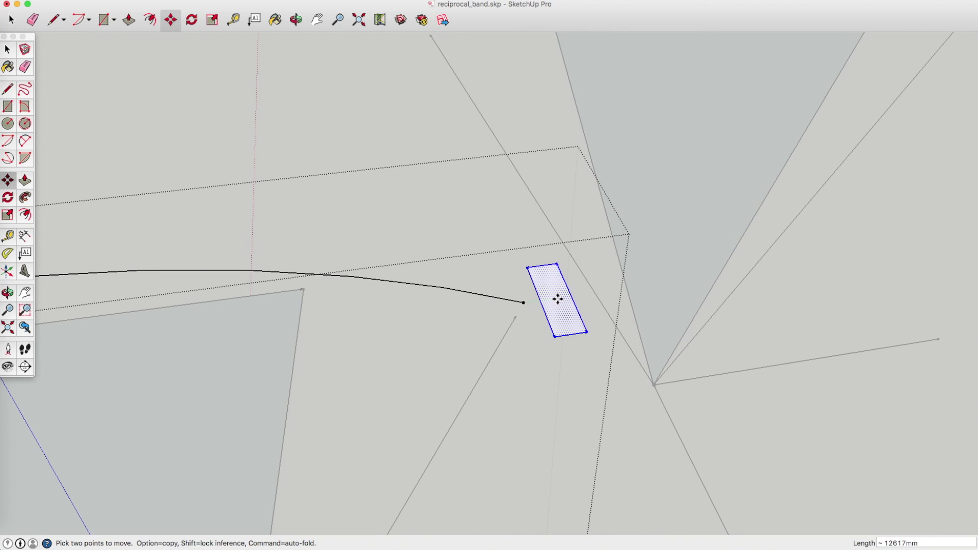
left_click(524, 303)
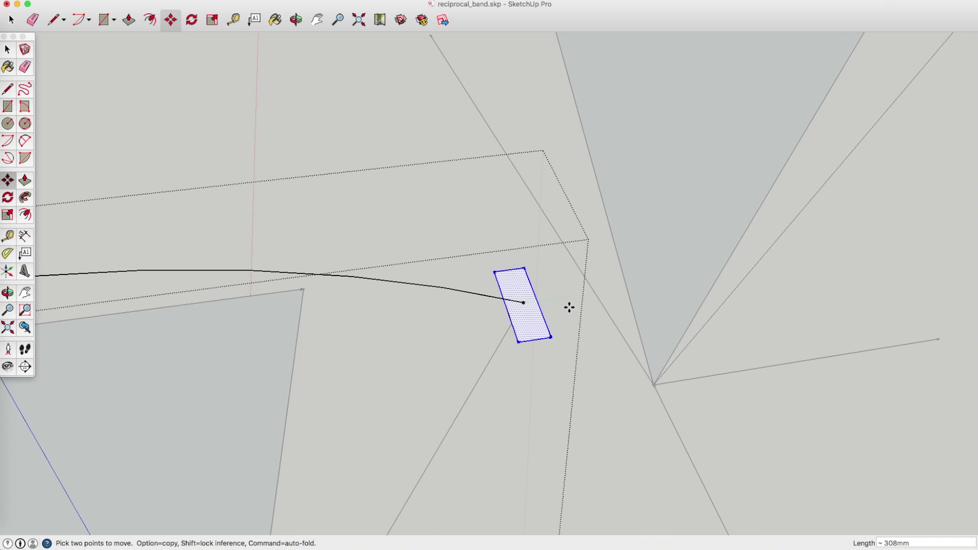
scroll(569, 307, "down", 1)
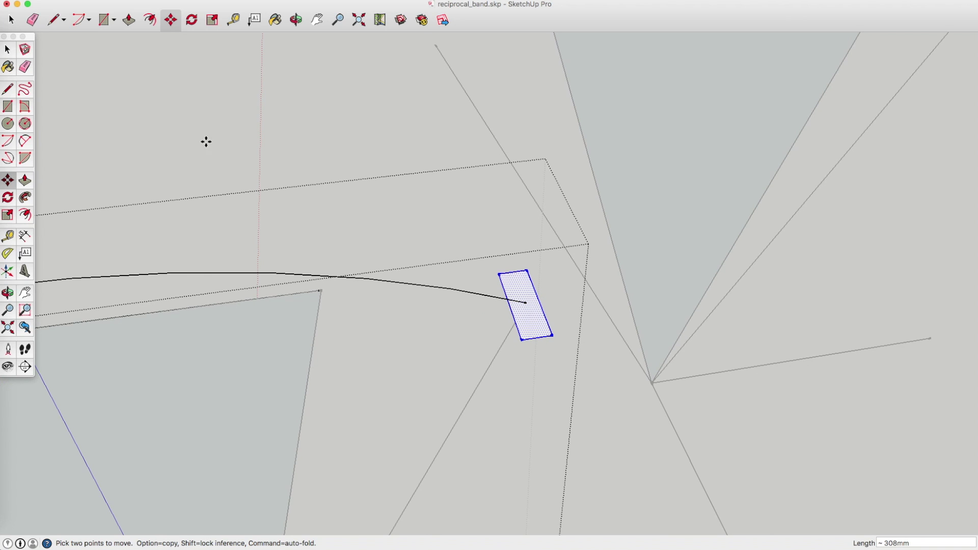
Rotate the profile by about 65 degrees around the arc's endpoint, from its lower corner towards the triangle's apex
scroll(196, 104, "down", 5)
scroll(202, 109, "up", 2)
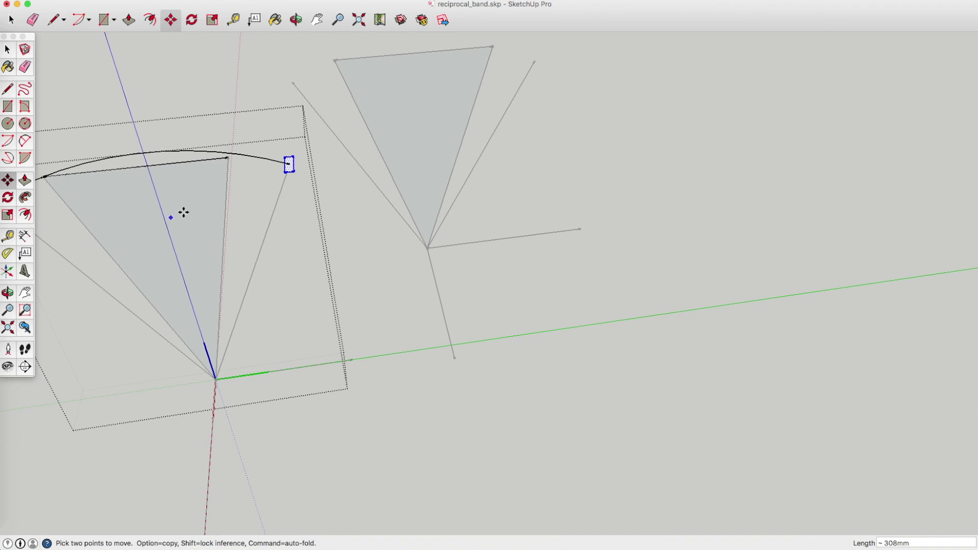
left_click(195, 21)
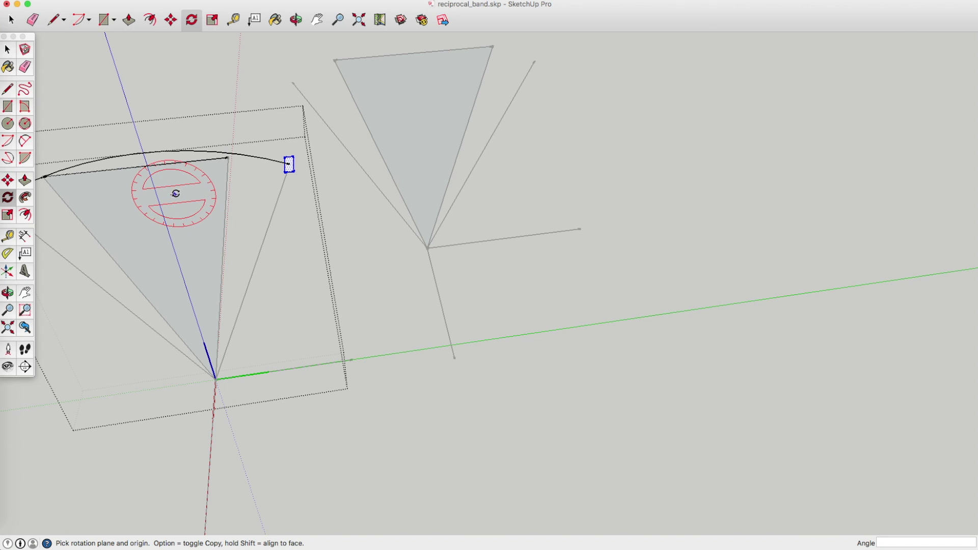
scroll(289, 164, "up", 5)
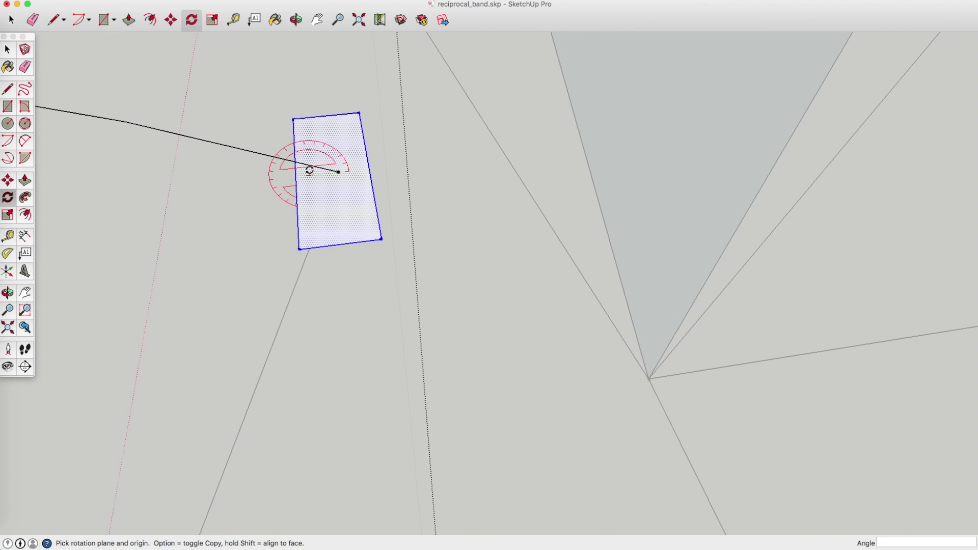
left_click(339, 174)
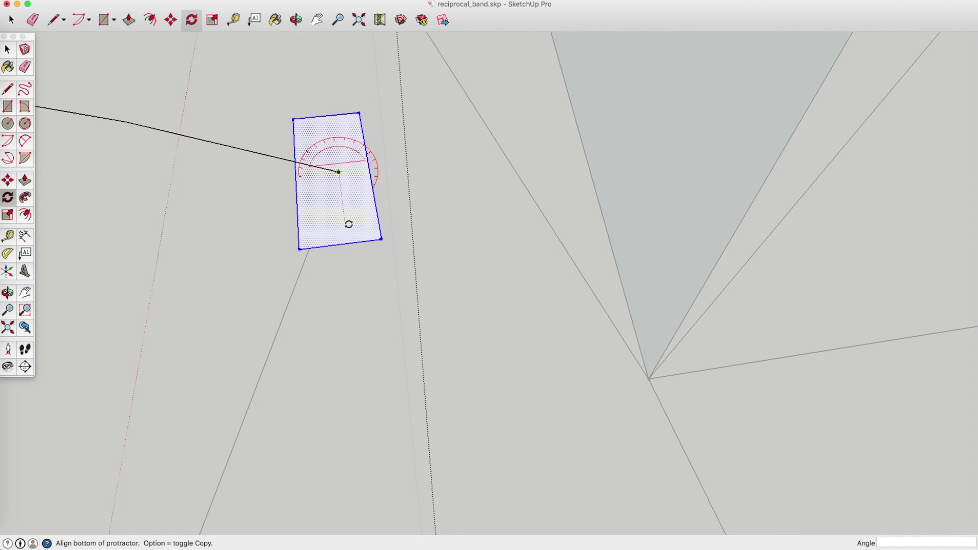
left_click(301, 248)
scroll(303, 249, "down", 5)
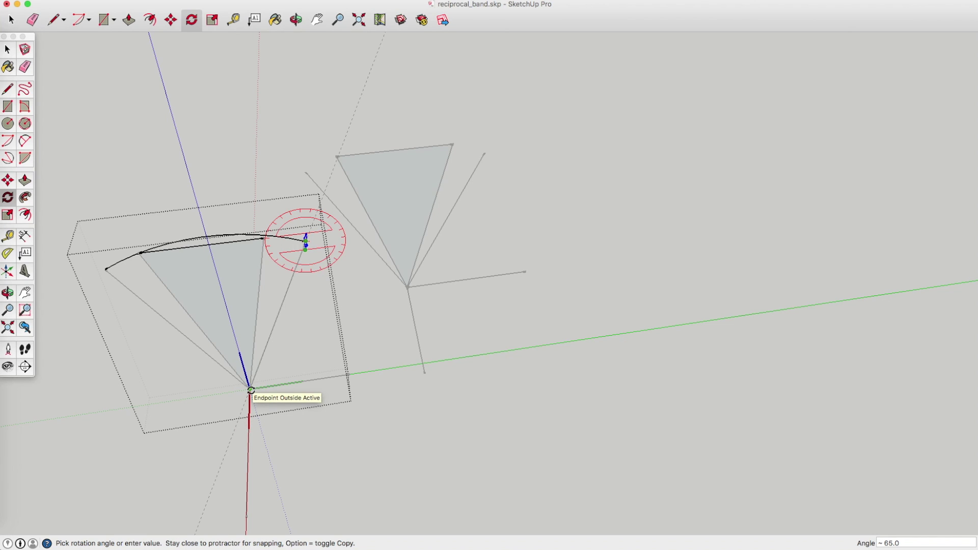
left_click(251, 392)
scroll(308, 255, "up", 5)
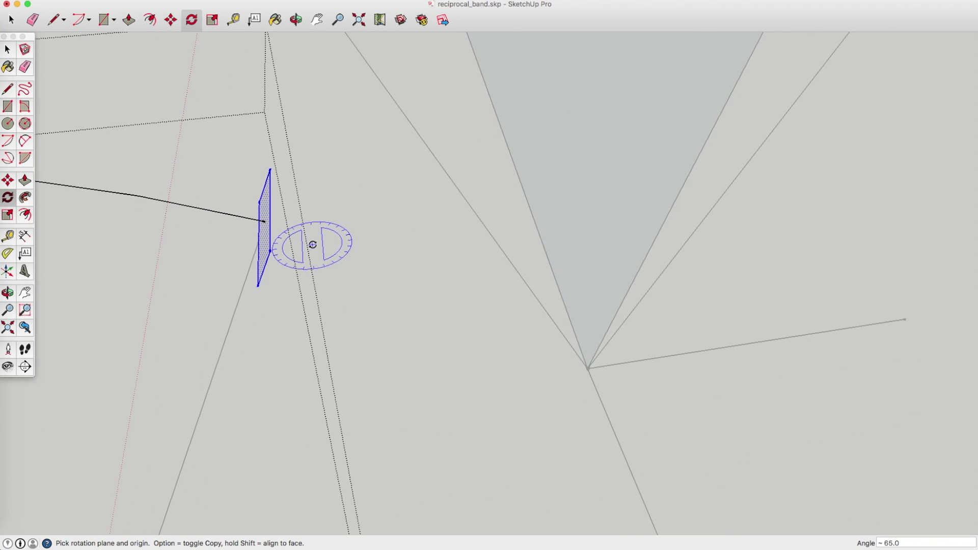
Draw both diagonals across the rectangular profile to mark its exact centre
left_click(296, 19)
left_click_drag(315, 231, 399, 240)
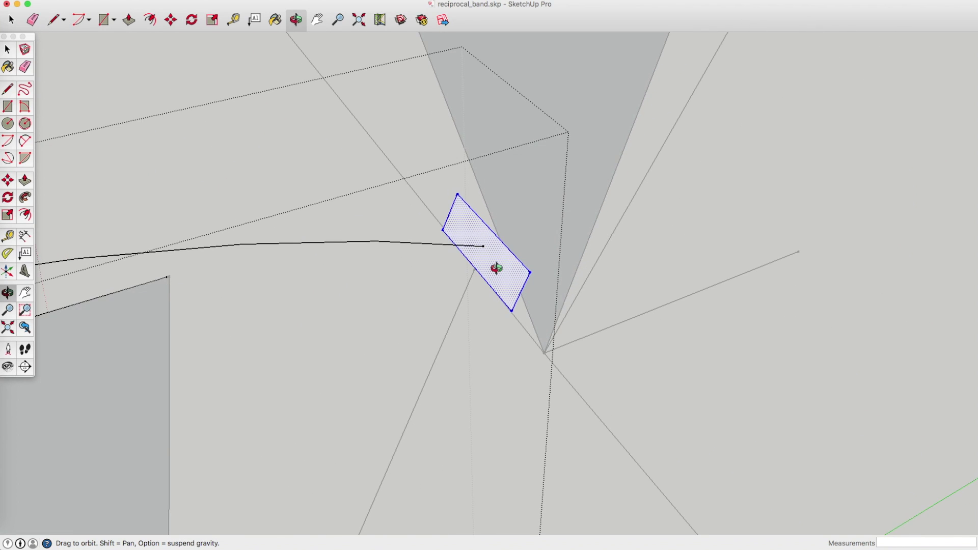
scroll(496, 268, "down", 3)
scroll(498, 271, "down", 3)
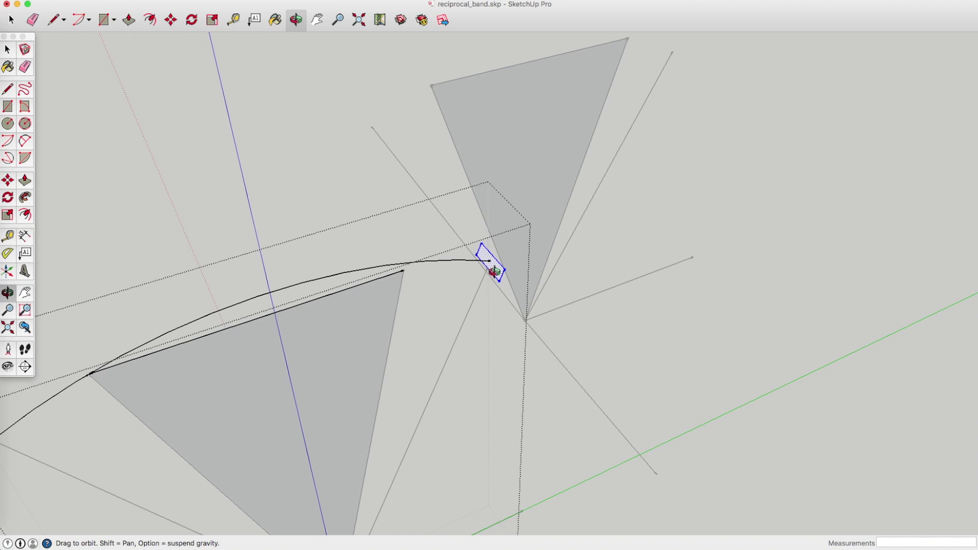
scroll(493, 265, "up", 6)
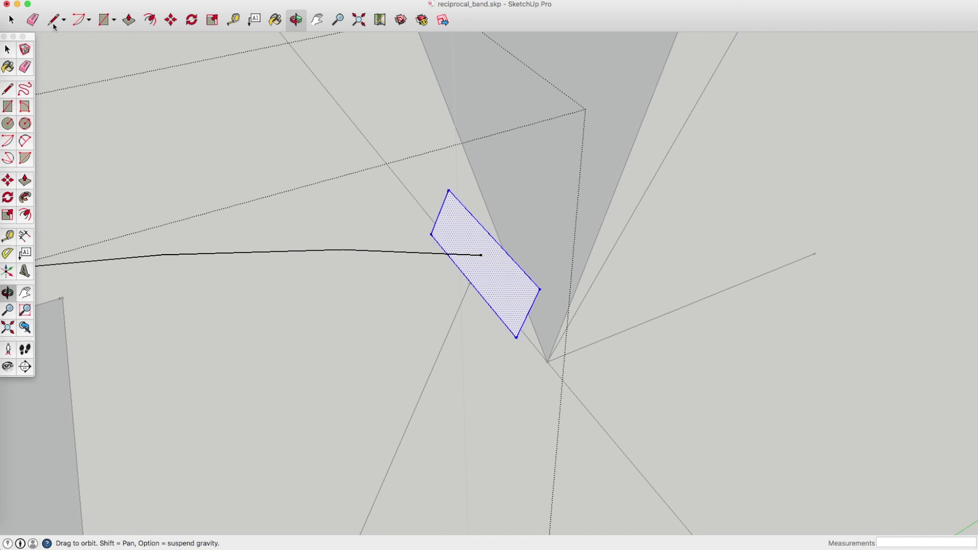
left_click(53, 20)
left_click(431, 234)
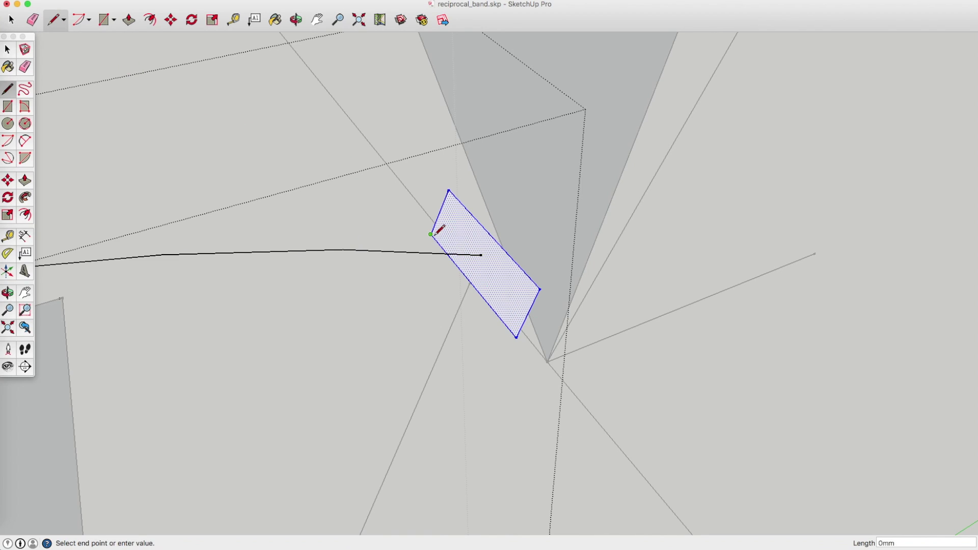
left_click(540, 289)
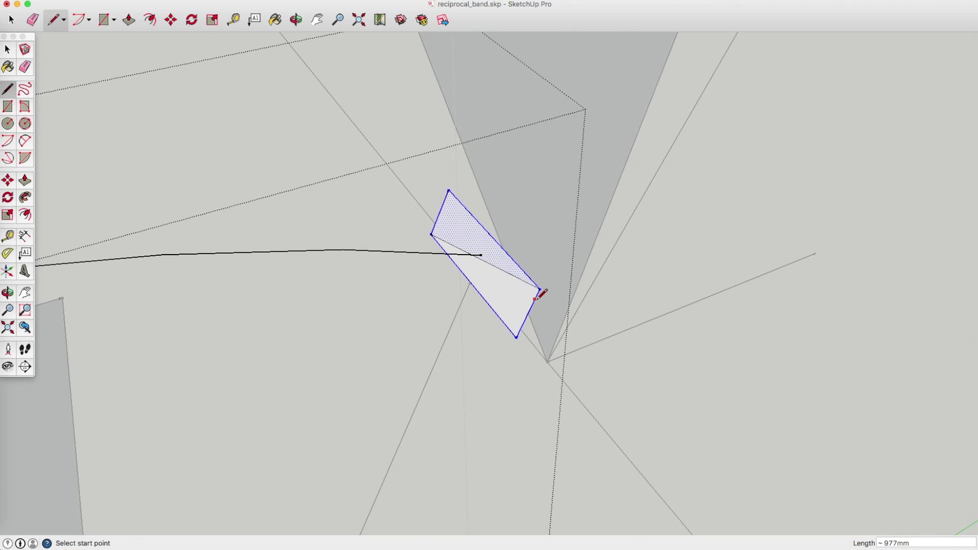
left_click(448, 190)
left_click(516, 337)
Move the profile from the intersection of its diagonals onto the arc's endpoint to centre it precisely
scroll(491, 254, "up", 3)
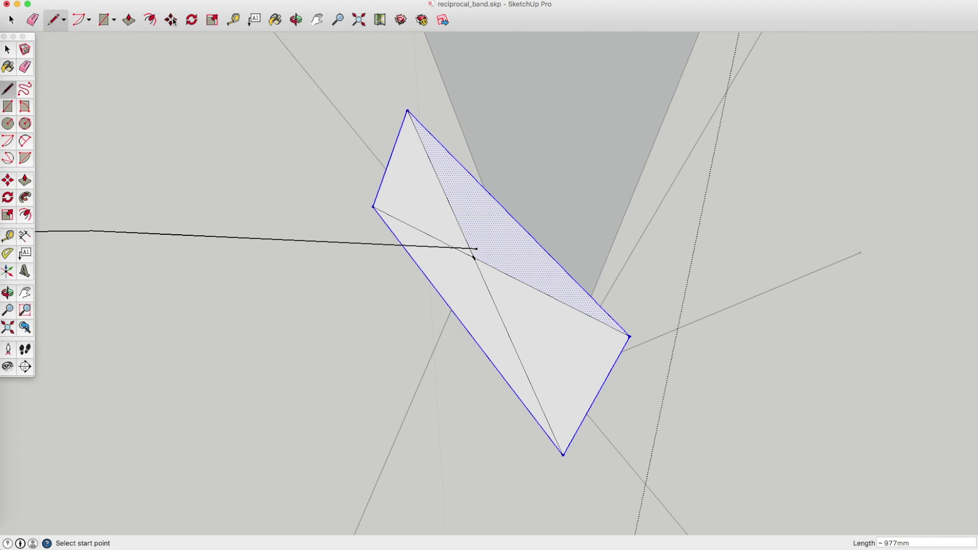
left_click(172, 20)
left_click(476, 258)
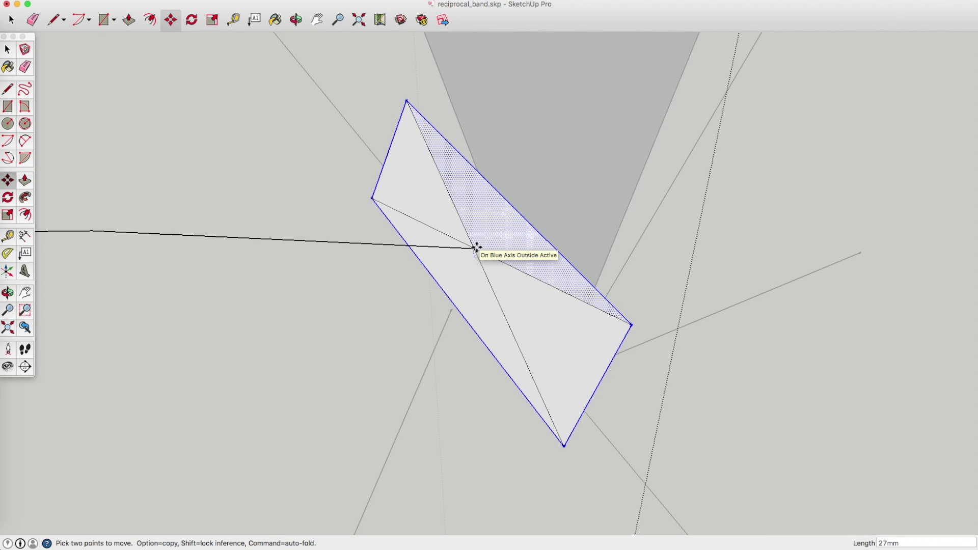
left_click(476, 248)
Erase the diagonal construction lines from the rectangular profile, leaving a single clean face
left_click(33, 21)
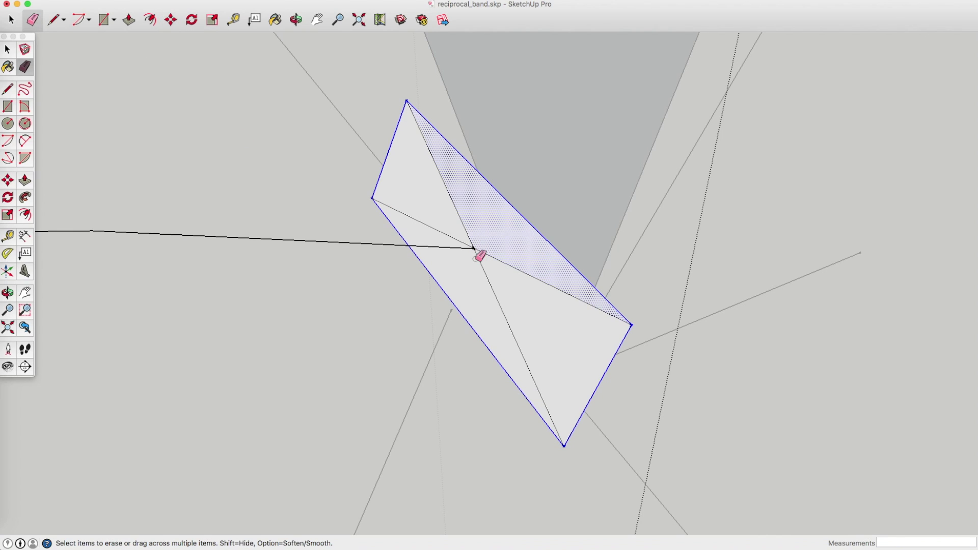
left_click(491, 255)
left_click(480, 260)
left_click_drag(465, 226, 451, 230)
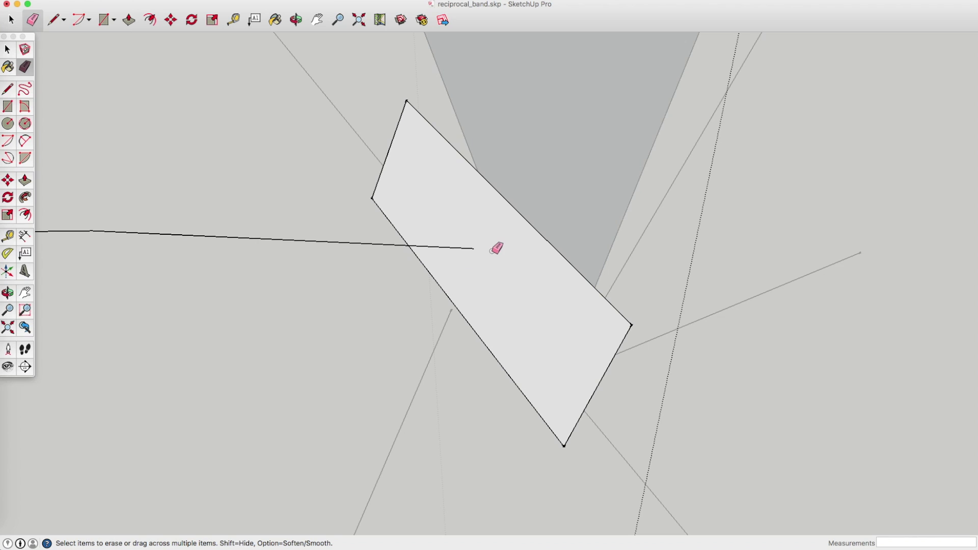
Extrude the rectangular profile along the full length of the arc with Follow Me to form a curved strut
scroll(535, 266, "down", 4)
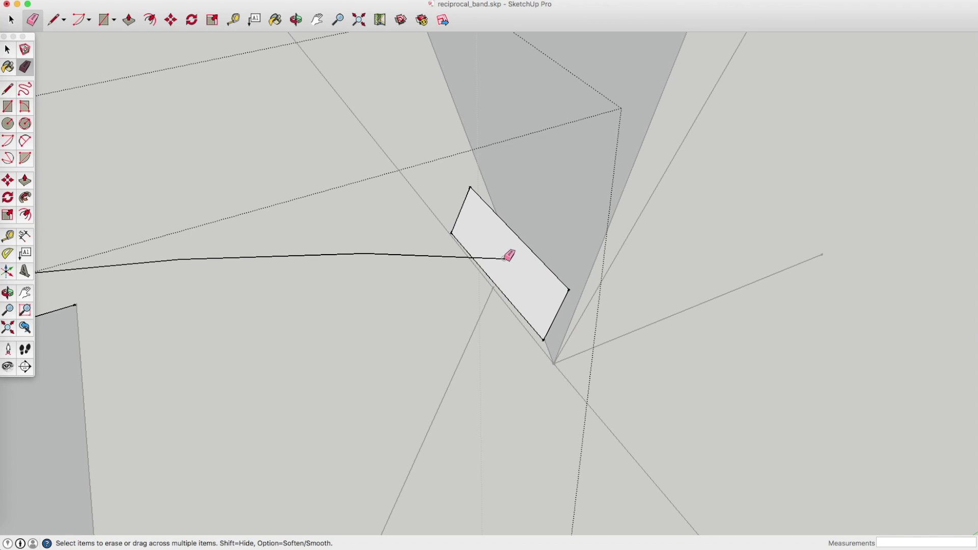
scroll(529, 268, "down", 1)
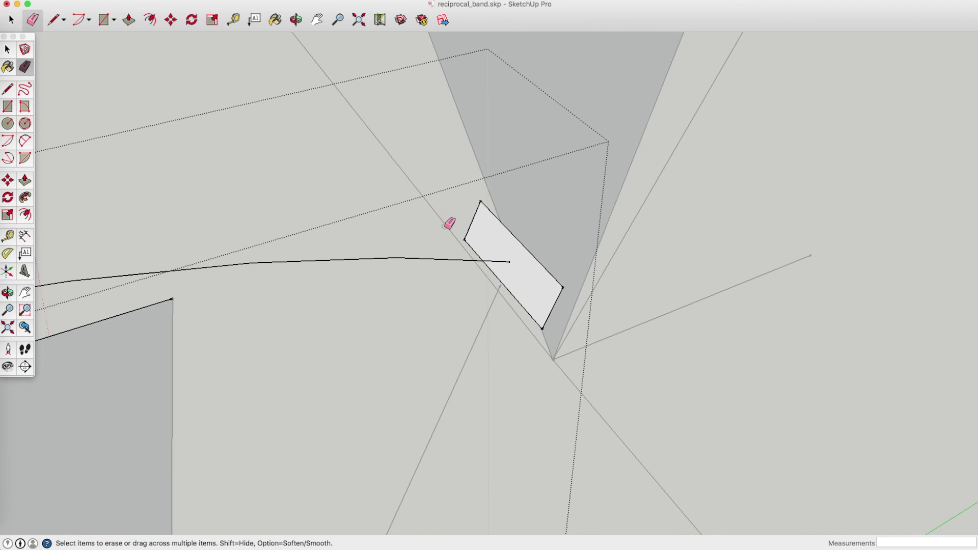
scroll(448, 222, "down", 3)
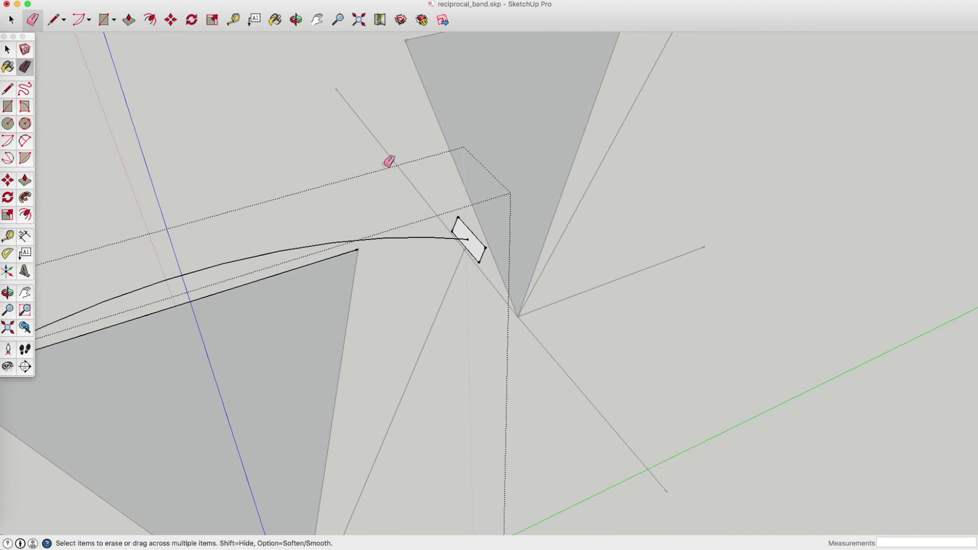
scroll(530, 250, "down", 10)
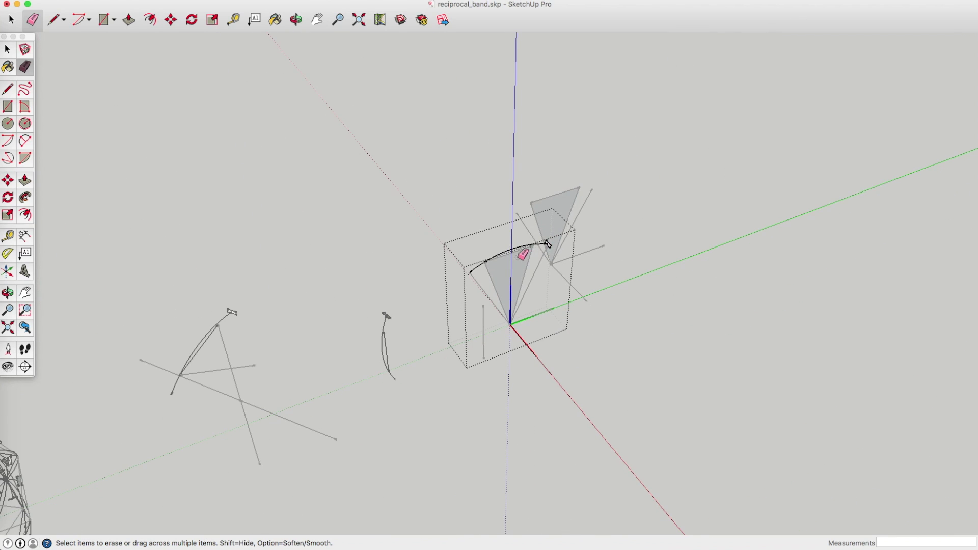
scroll(523, 254, "up", 8)
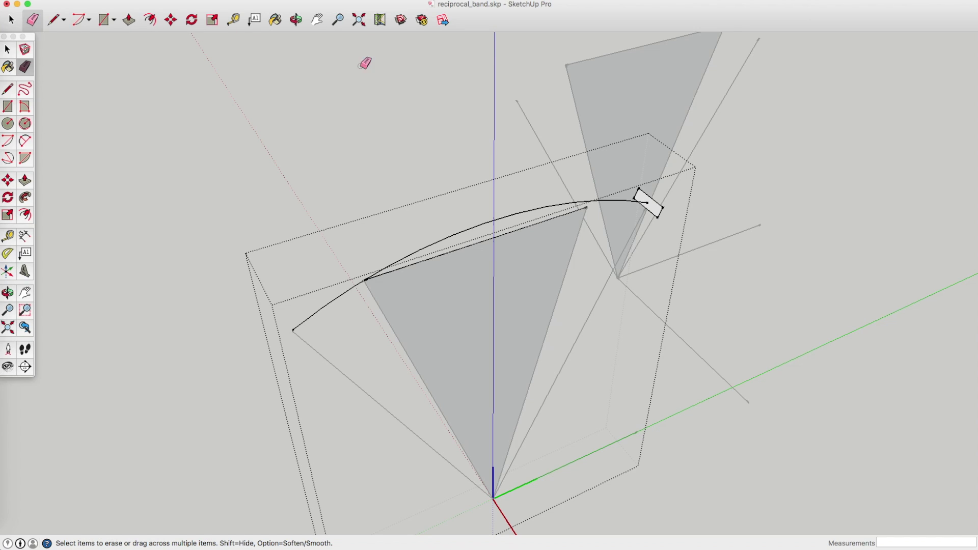
left_click(14, 21)
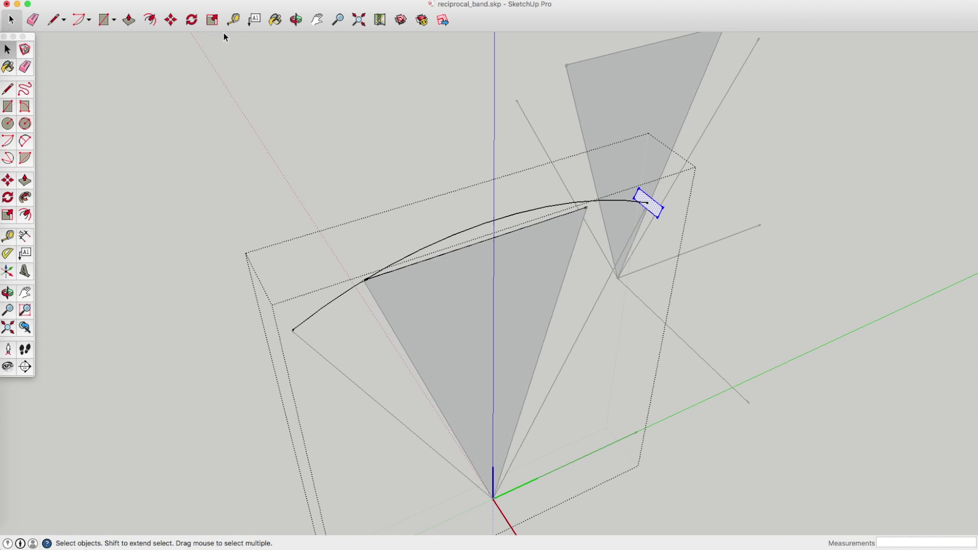
left_click(193, 1)
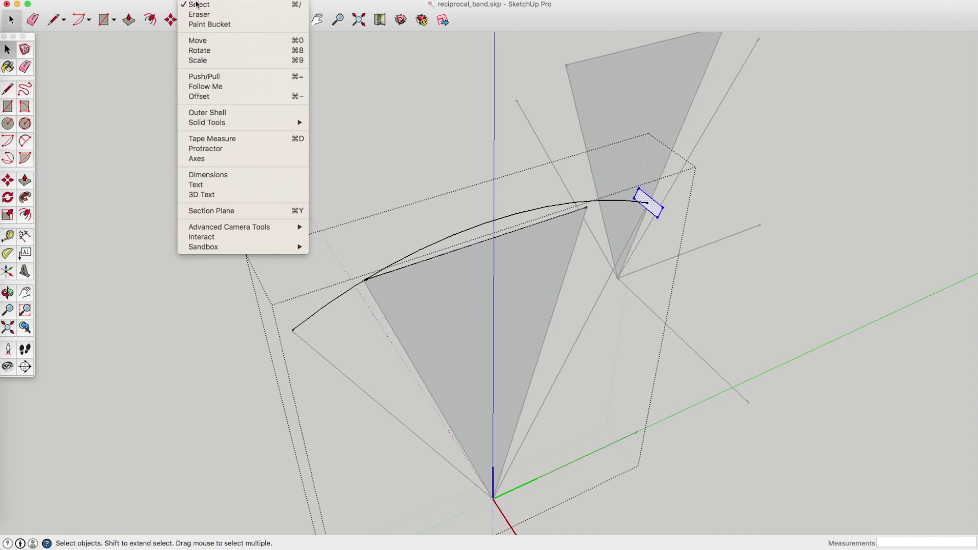
left_click(226, 86)
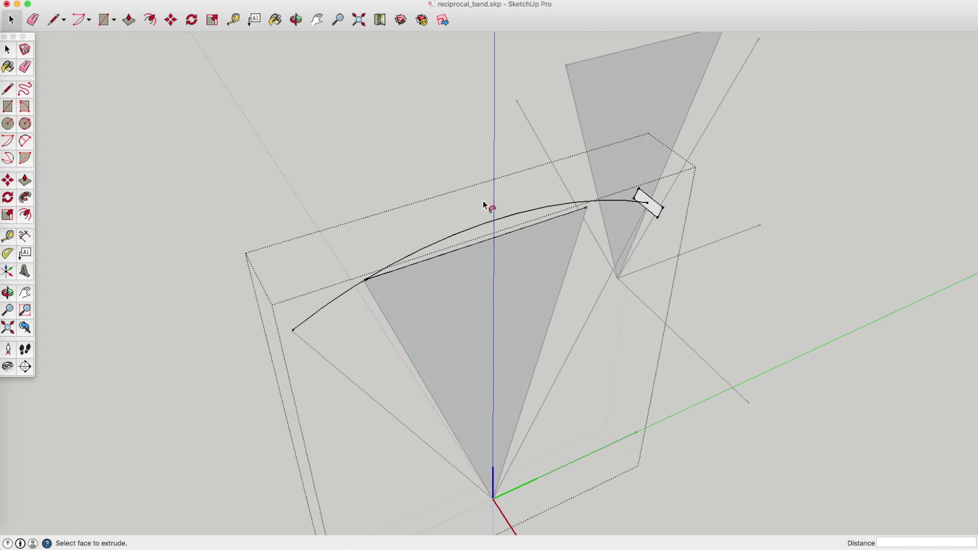
scroll(543, 211, "up", 4)
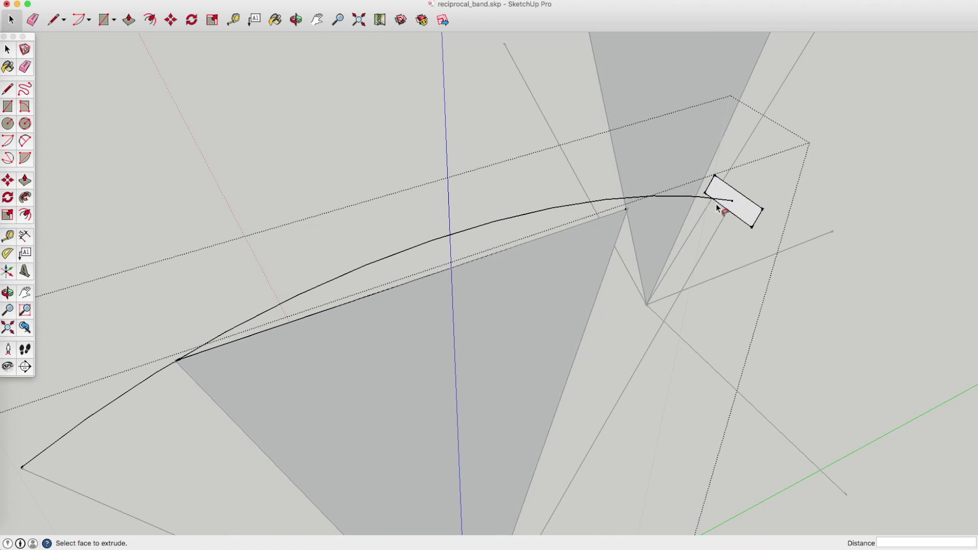
left_click(742, 209)
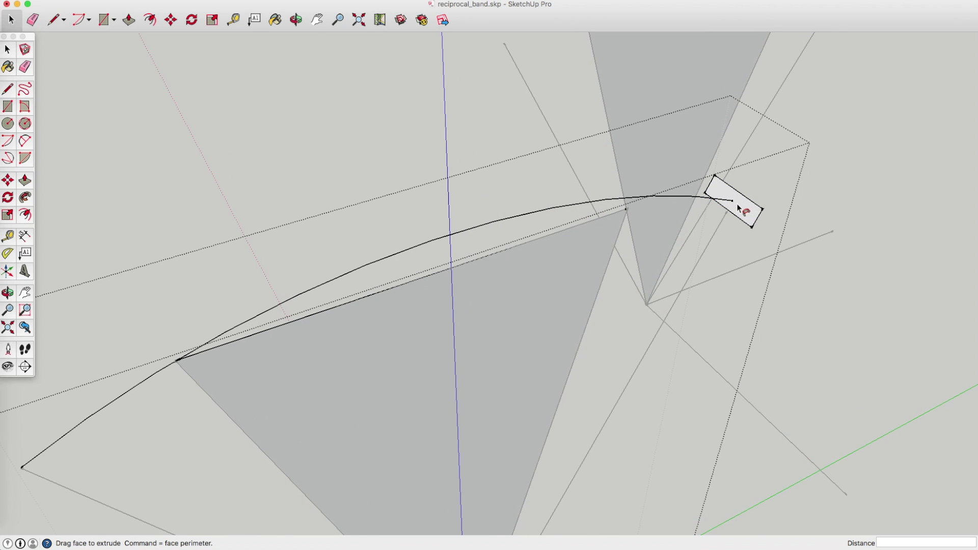
key("Escape")
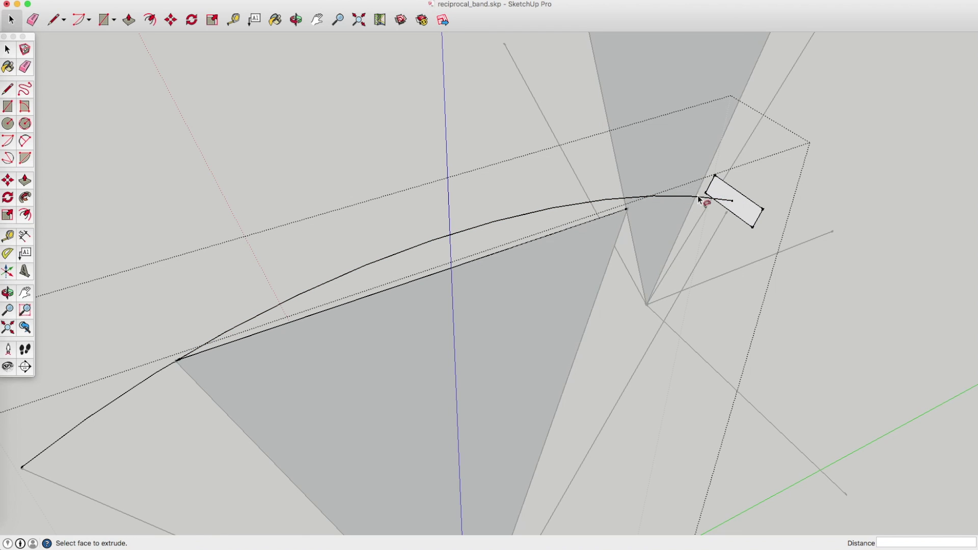
left_click(726, 202)
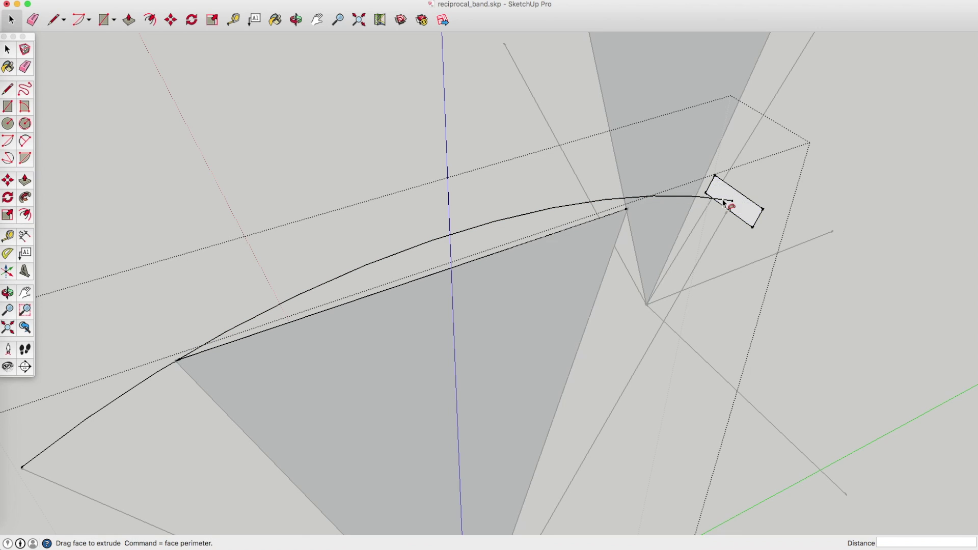
scroll(525, 218, "down", 5)
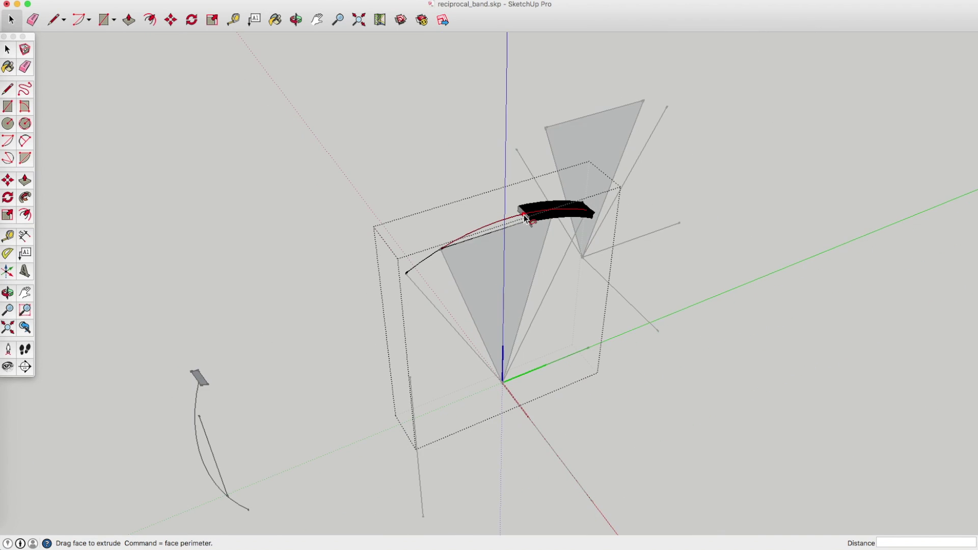
left_click(407, 277)
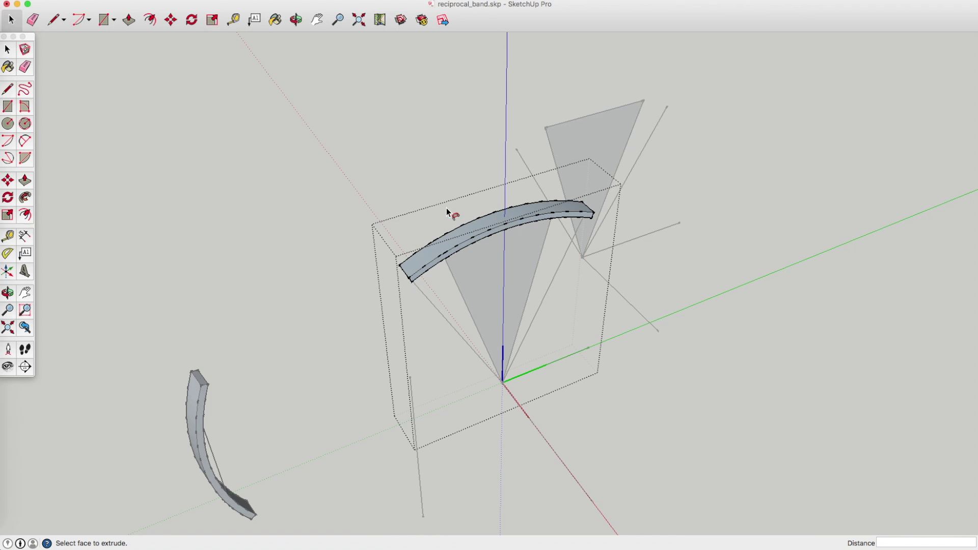
Examine the finished curved strut from both ends and from its underside above the triangle
scroll(518, 227, "up", 5)
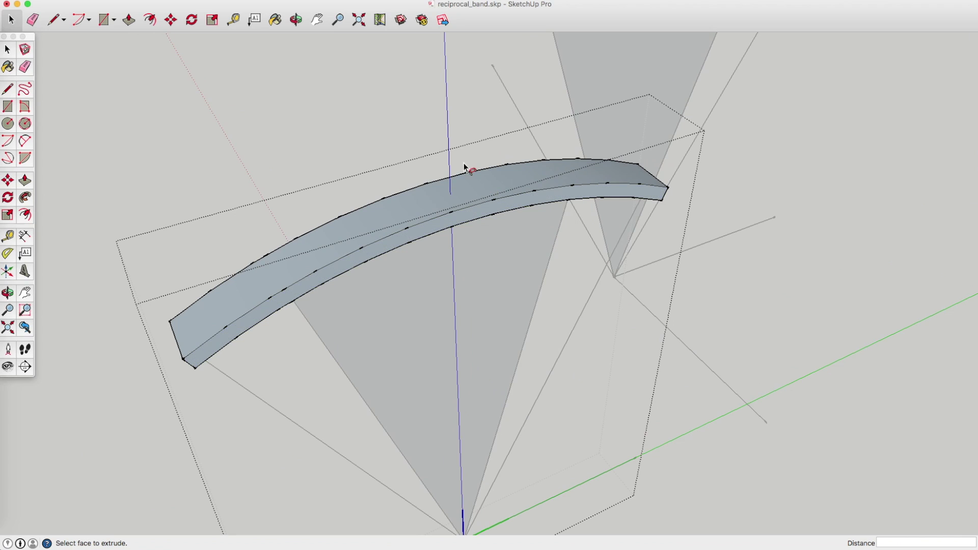
left_click(296, 21)
left_click_drag(542, 187, 295, 196)
left_click_drag(602, 271, 362, 135)
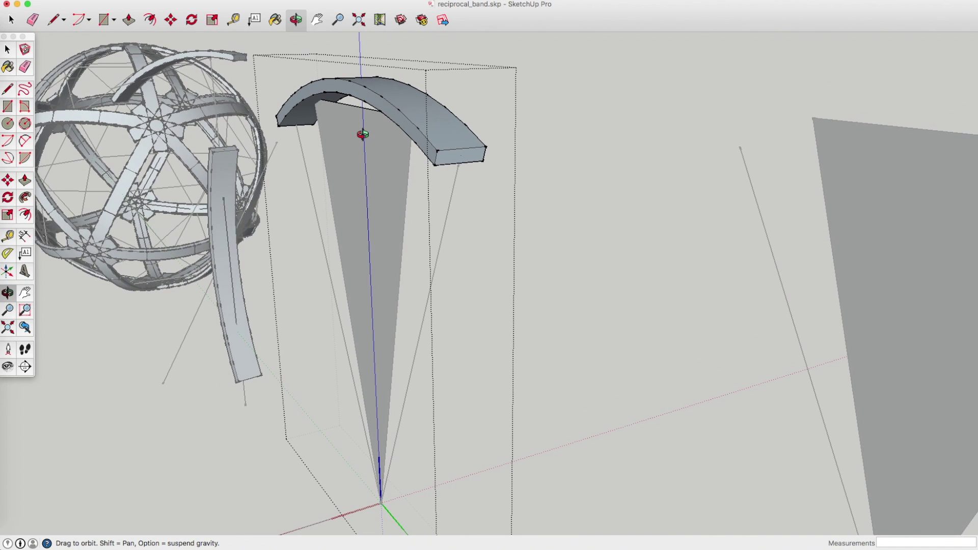
left_click_drag(362, 135, 575, 170)
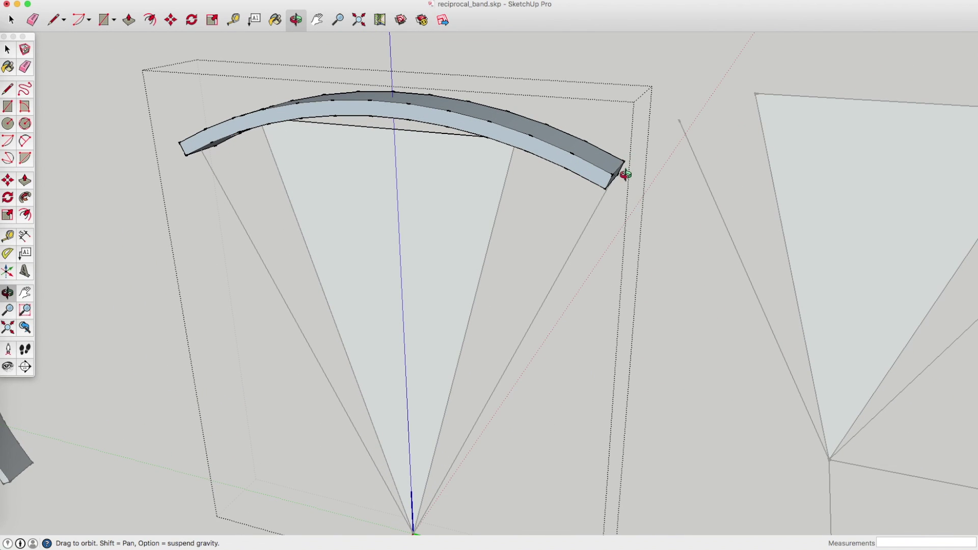
Inspect the assembled sphere, checking how the curved struts cross and overlap at its nodes
scroll(559, 194, "down", 5)
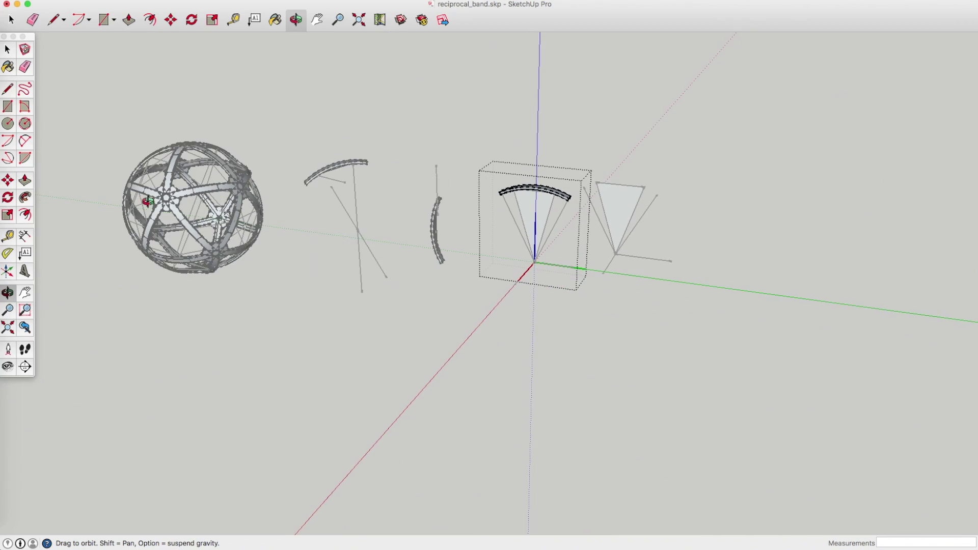
scroll(174, 203, "up", 3)
scroll(174, 204, "up", 5)
left_click_drag(175, 206, 574, 349)
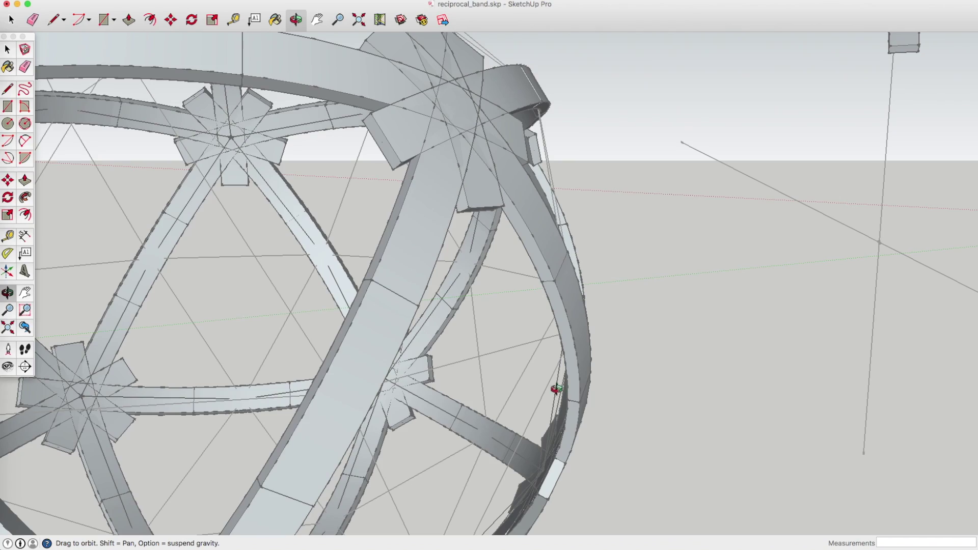
left_click_drag(347, 341, 393, 426)
left_click_drag(410, 312, 291, 317)
scroll(290, 316, "down", 5)
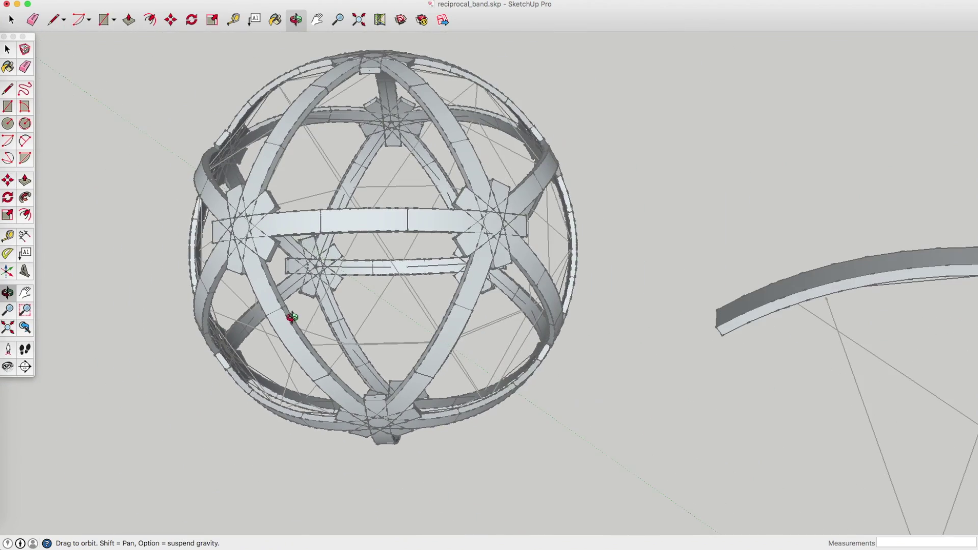
scroll(290, 316, "down", 3)
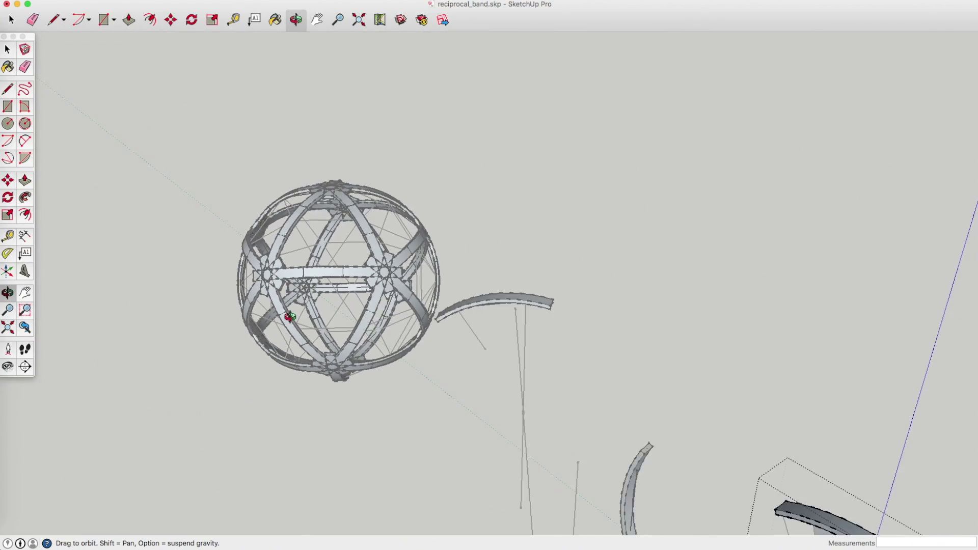
scroll(379, 267, "up", 5)
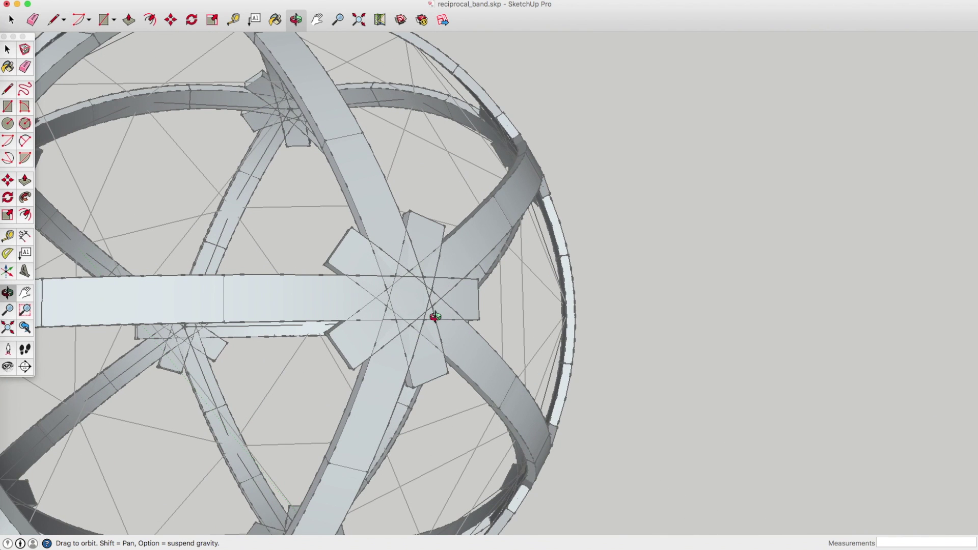
scroll(315, 278, "down", 8)
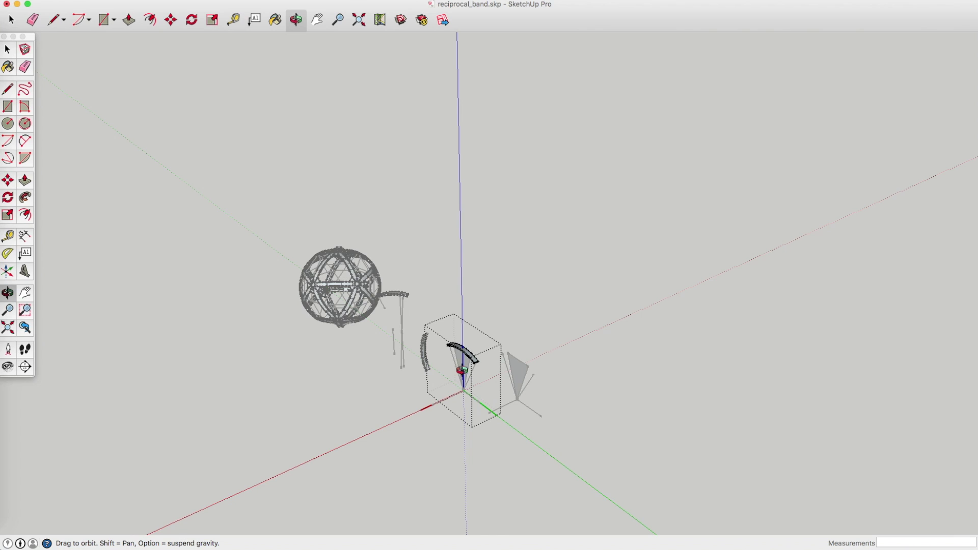
Check the curved strut on the triangle again and compare it with the neighbouring triangle that has no strut
scroll(463, 351, "up", 6)
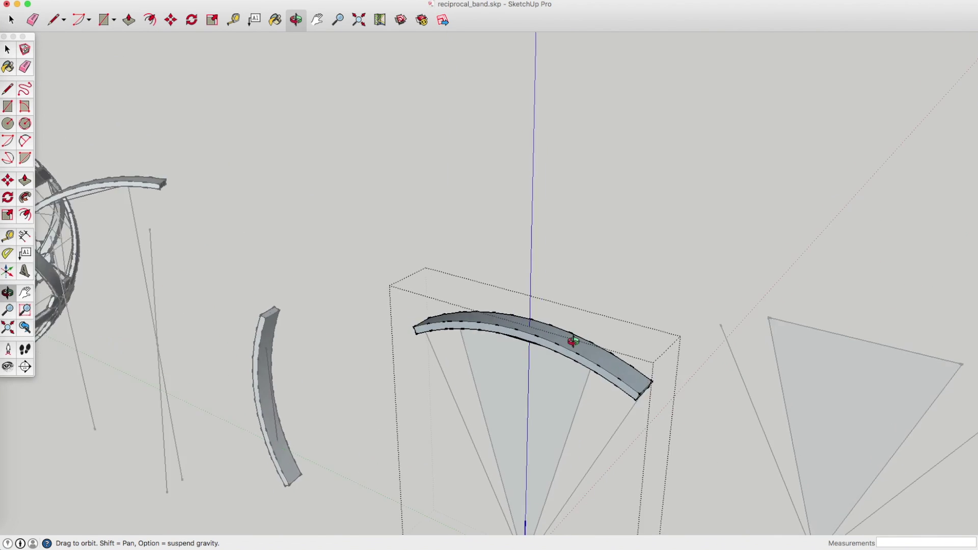
scroll(581, 350, "down", 2)
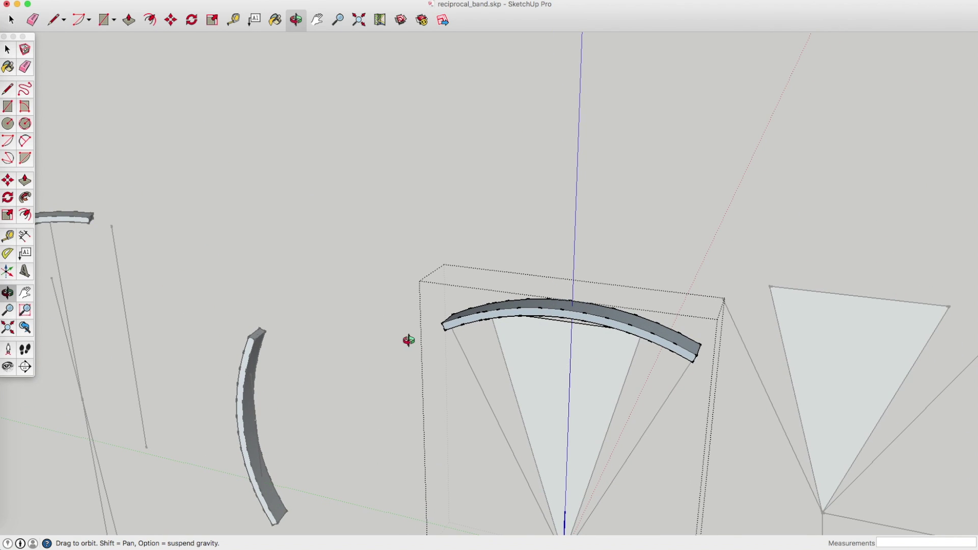
scroll(387, 336, "down", 4)
scroll(388, 336, "up", 5)
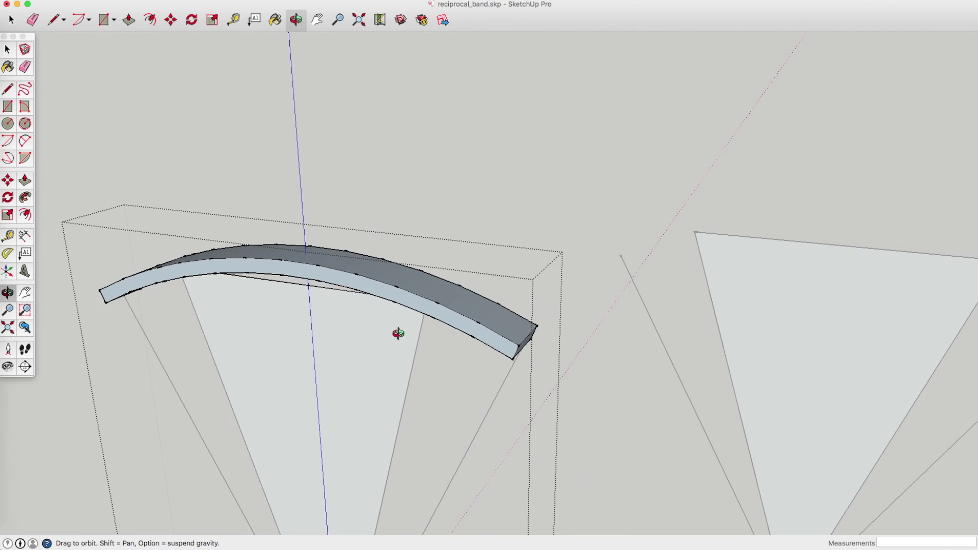
scroll(493, 323, "up", 2)
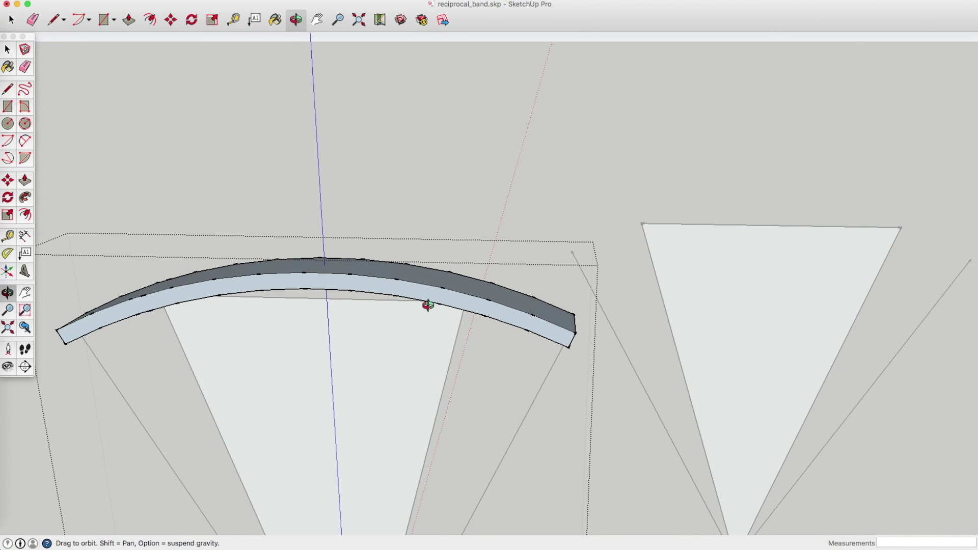
left_click_drag(469, 321, 467, 323)
scroll(467, 322, "down", 5)
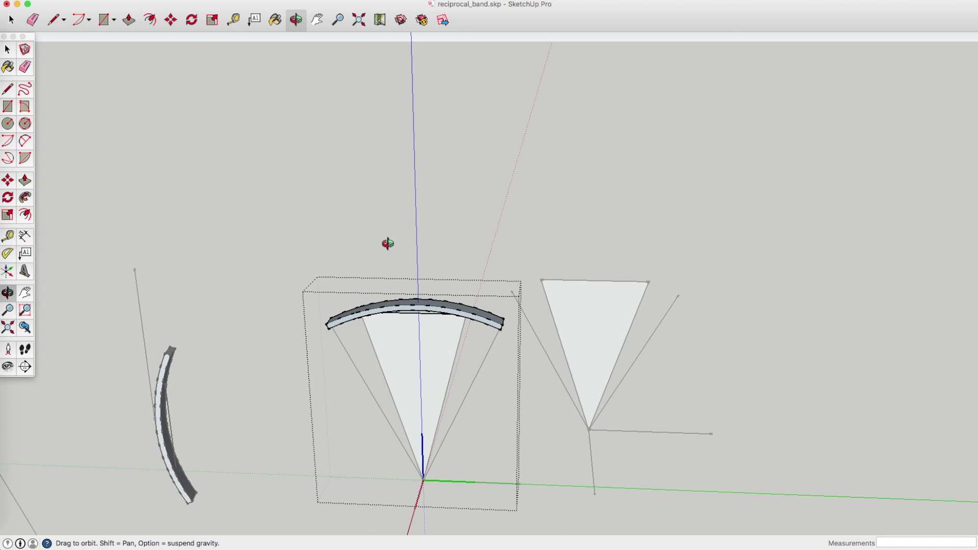
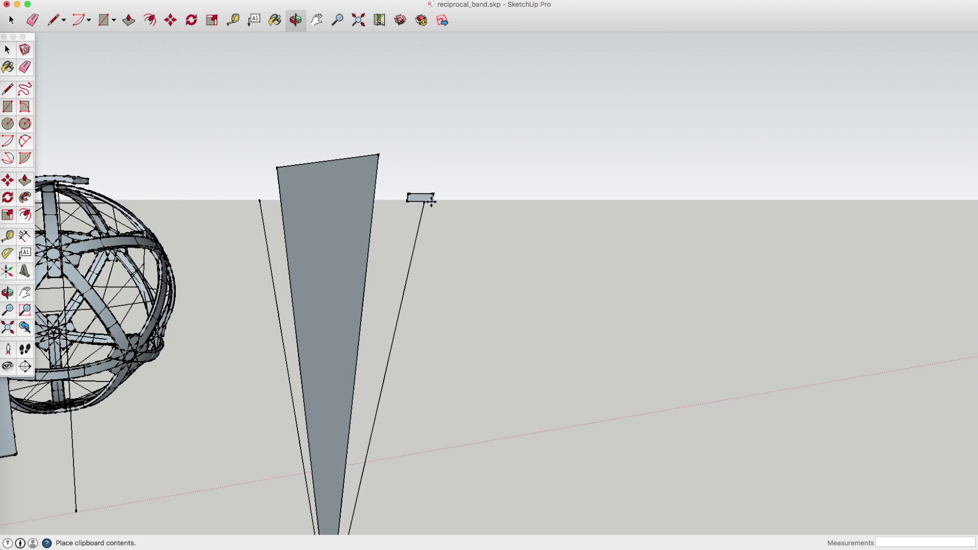
Paste the rectangular profile beside the outer line's end at the second triangle and draw its two diagonals
left_click(452, 200)
middle_click_drag(382, 106, 612, 265)
key("l")
left_click(657, 214)
key("Escape")
scroll(658, 230, "up", 1)
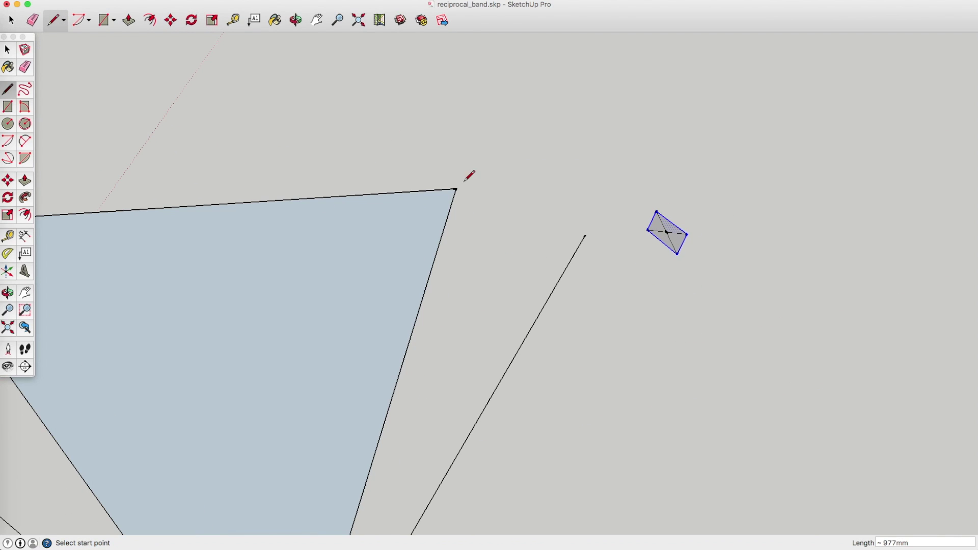
Move the pasted profile with its diagonals from their intersection onto the endpoint of the second triangle's outer line
key("space")
left_click_drag(644, 214, 680, 250)
key("m")
left_click(667, 236)
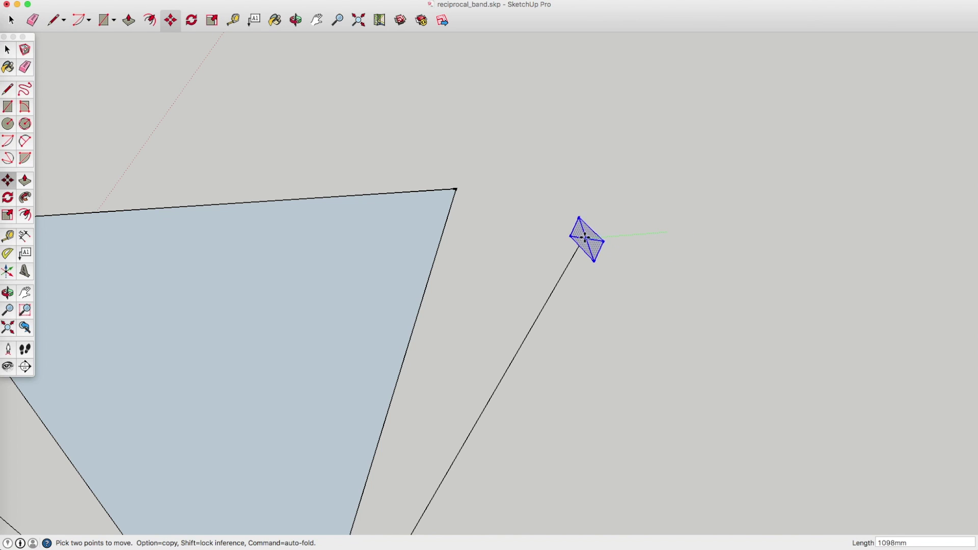
scroll(594, 234, "up", 3)
scroll(594, 234, "up", 2)
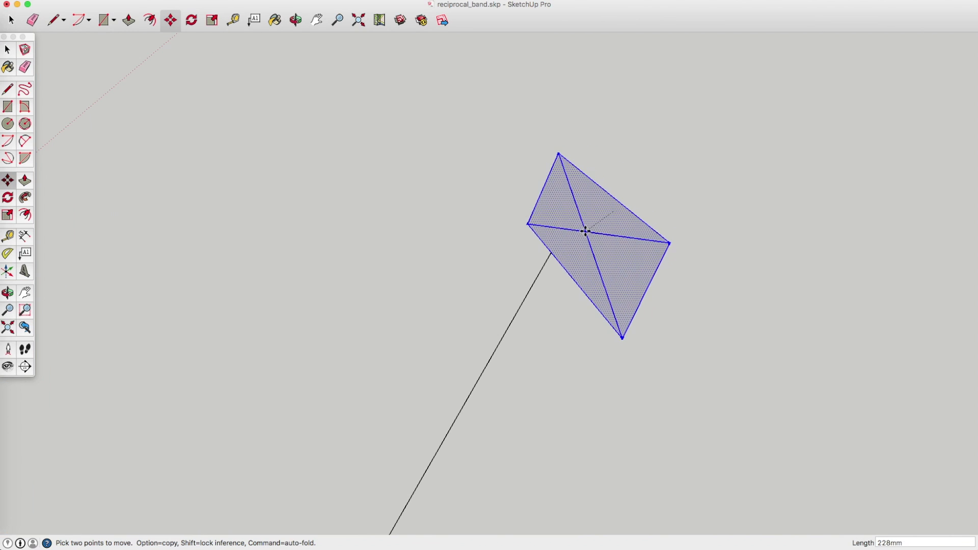
left_click(295, 20)
left_click_drag(326, 128, 284, 94)
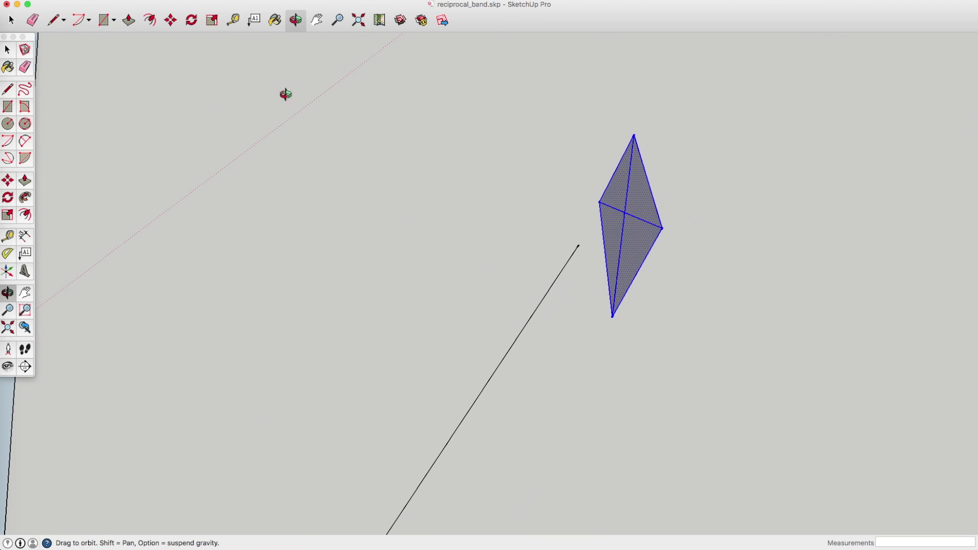
left_click(578, 246)
scroll(693, 208, "down", 5)
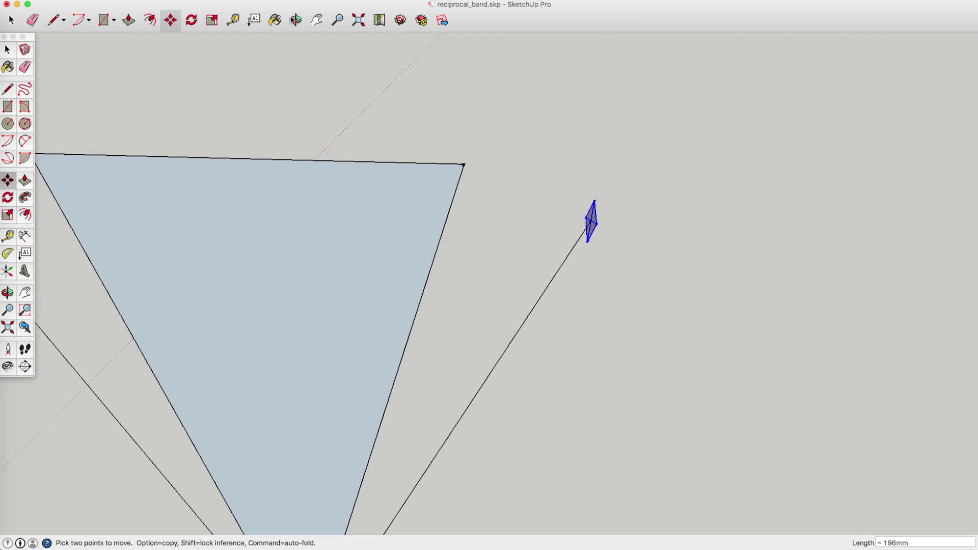
Relocate the edge component's axes to the second triangle's apex, align them with the lines there, and update the component axes
middle_click_drag(692, 209, 453, 170)
scroll(453, 171, "down", 2)
key("space")
double_click(323, 178)
key("o")
left_click_drag(328, 183, 347, 315)
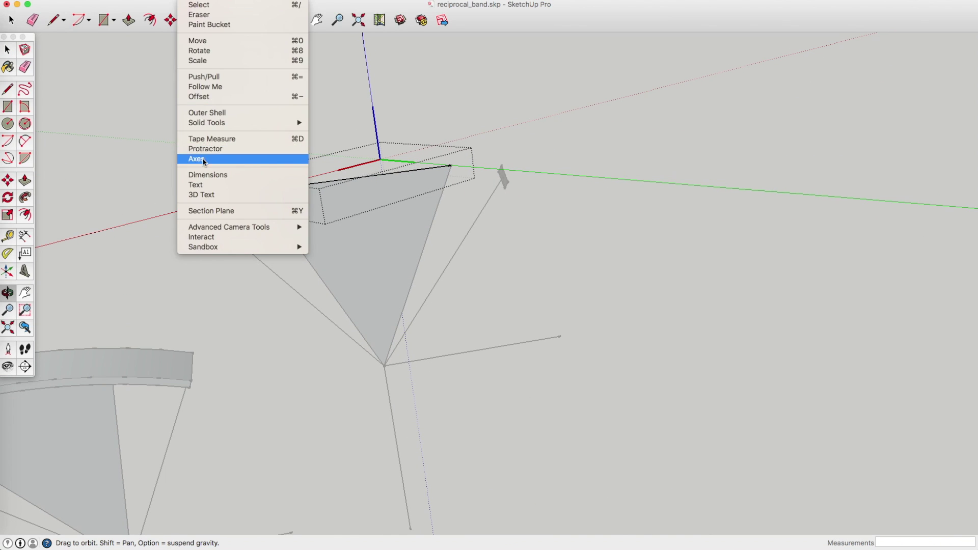
left_click(204, 158)
left_click(384, 365)
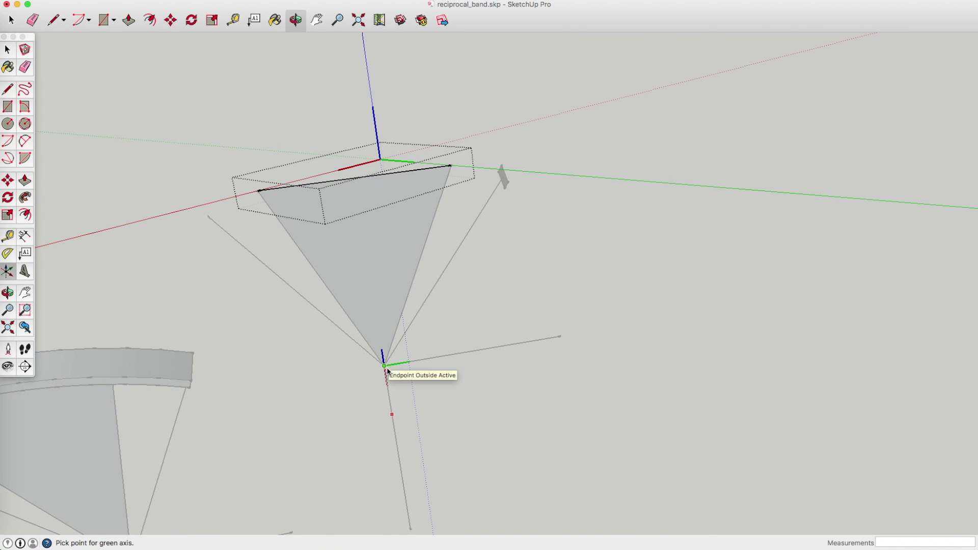
left_click(408, 361)
key("space")
left_click(127, 79)
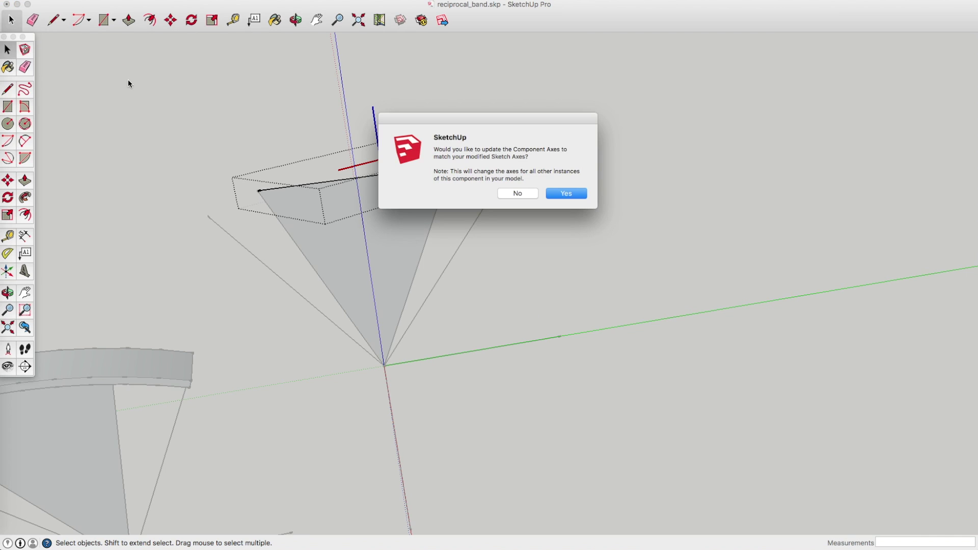
left_click(569, 203)
Inside the edge component, draw an arc centred on the triangle's apex between the endpoints of the two outer lines
double_click(415, 175)
key("o")
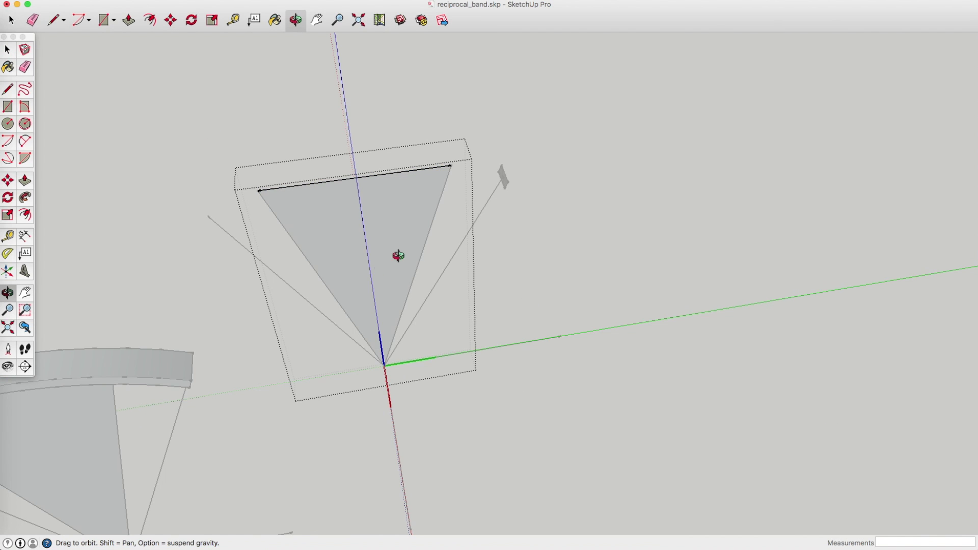
left_click_drag(398, 255, 333, 197)
key("a")
left_click(388, 393)
left_click(232, 194)
scroll(517, 182, "up", 5)
left_click(511, 183)
scroll(511, 182, "down", 5)
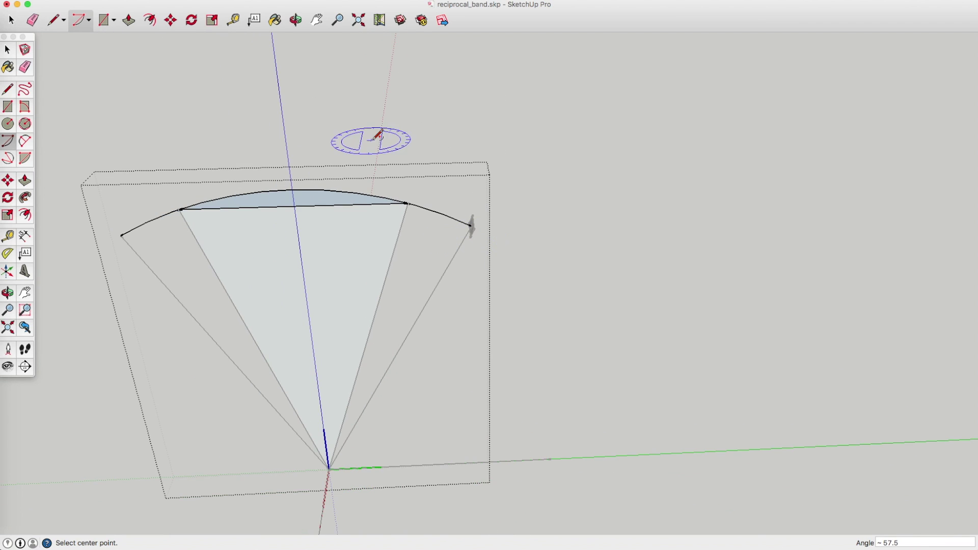
Delete the face between the arc and the triangle's top edge, and the component's own straight edge there
scroll(306, 203, "up", 6)
key("space")
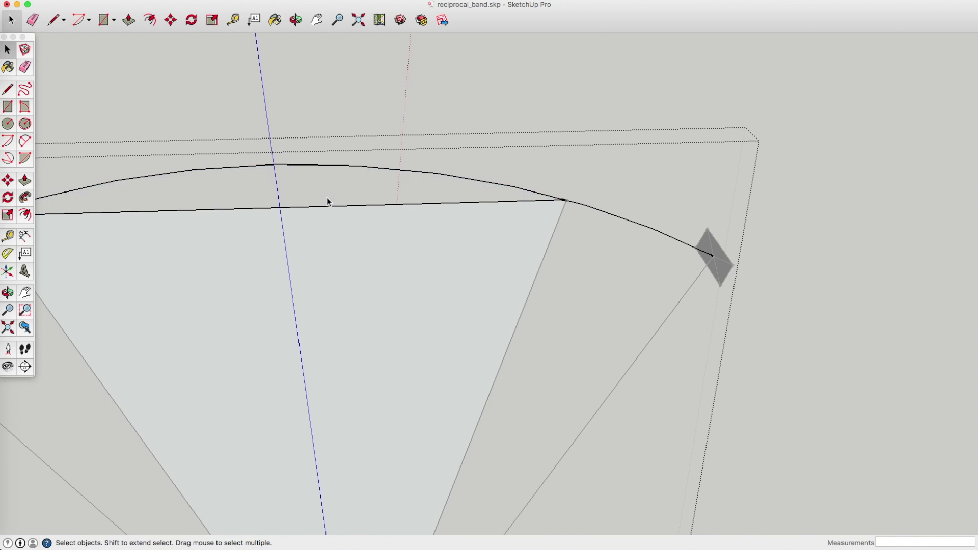
scroll(327, 202, "down", 2)
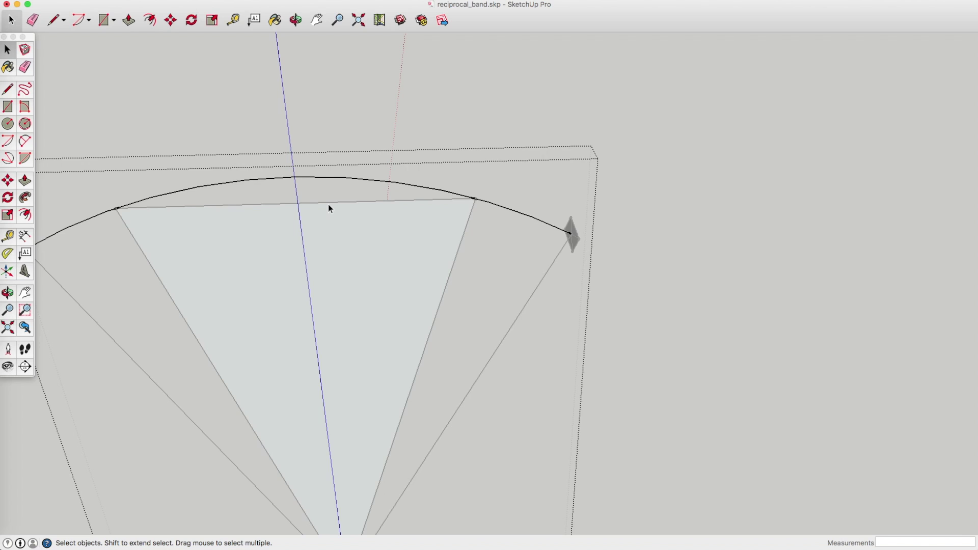
scroll(332, 205, "down", 3)
scroll(357, 210, "up", 3)
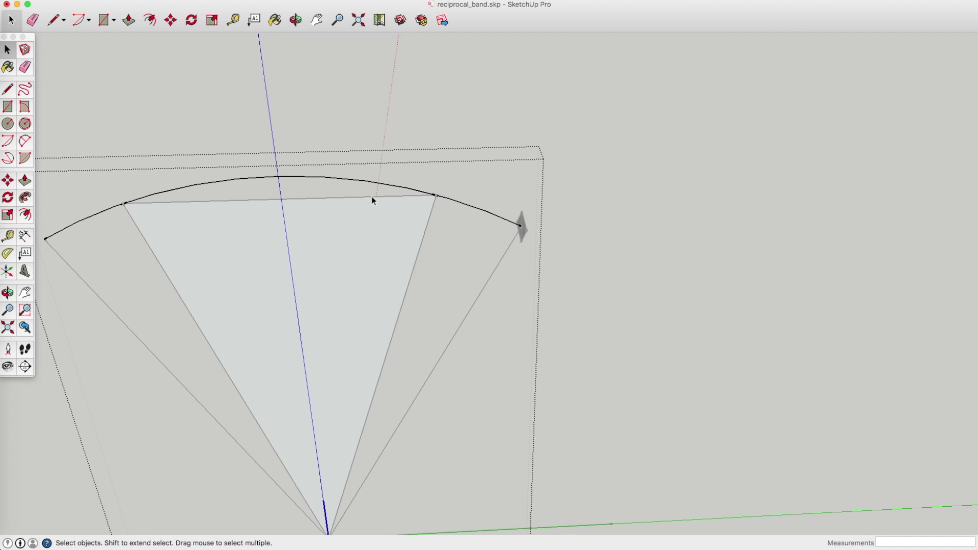
Trace the rectangular profile at the arc's end with lines so that it becomes a face inside the component
middle_click_drag(530, 234, 446, 194)
scroll(447, 194, "up", 3)
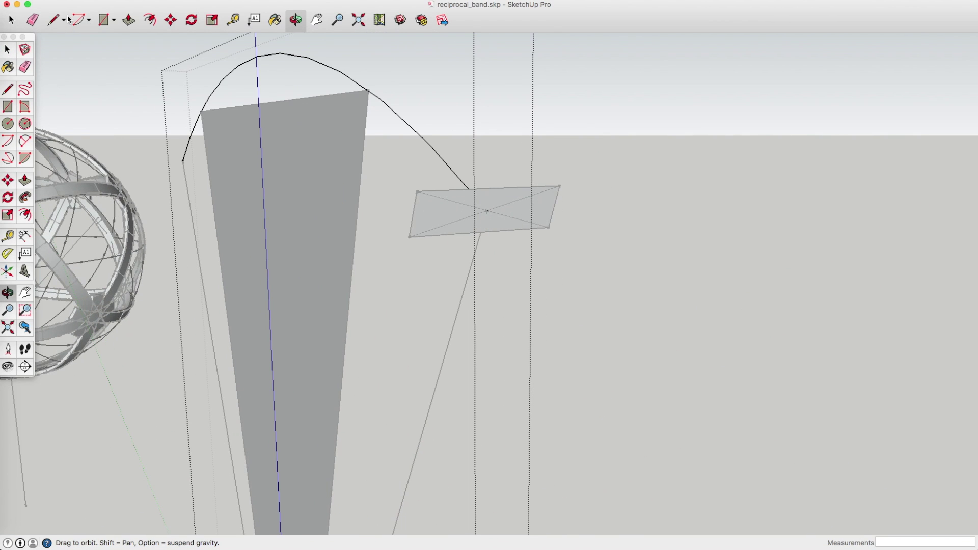
key("l")
left_click(417, 192)
left_click(559, 187)
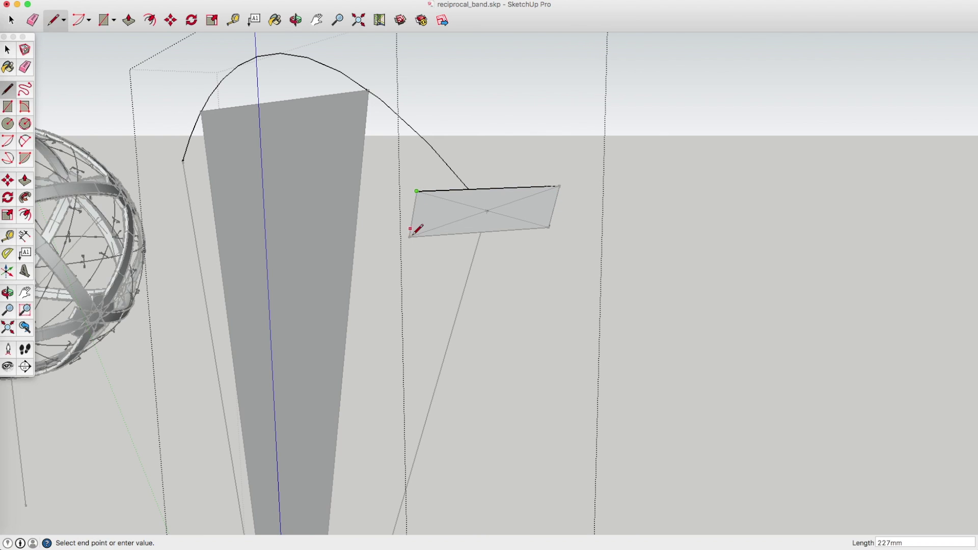
key("space")
left_click(488, 228)
Extrude the rectangular profile along the arc to its far endpoint with Follow Me and leave the component
middle_click_drag(488, 227, 509, 128)
left_click(191, 0)
left_click(218, 88)
scroll(651, 194, "up", 2)
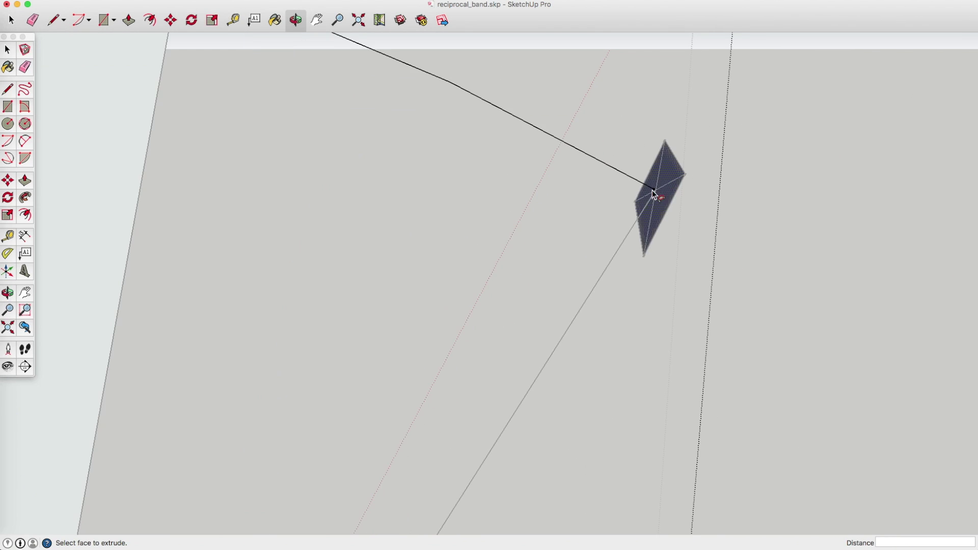
scroll(656, 199, "up", 2)
left_click(656, 196)
scroll(636, 186, "down", 6)
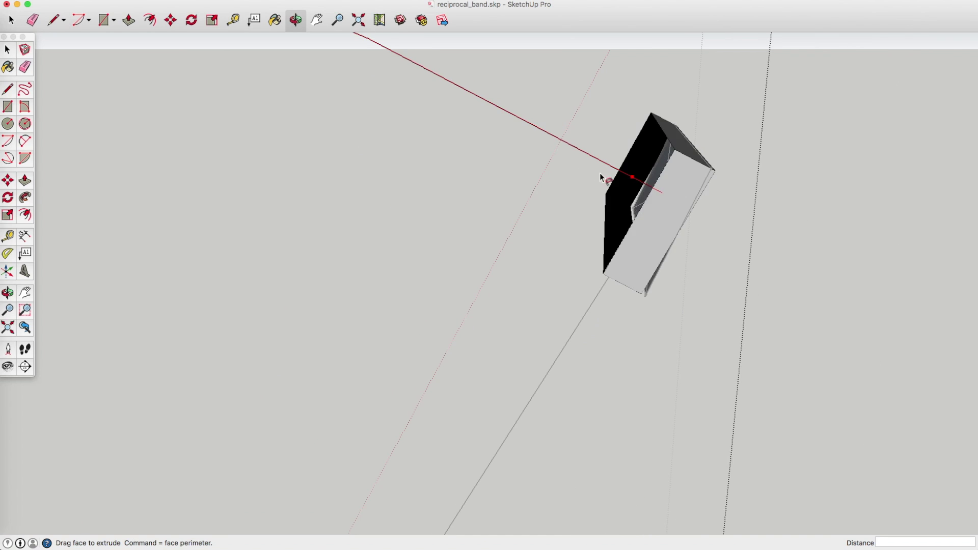
left_click(275, 185)
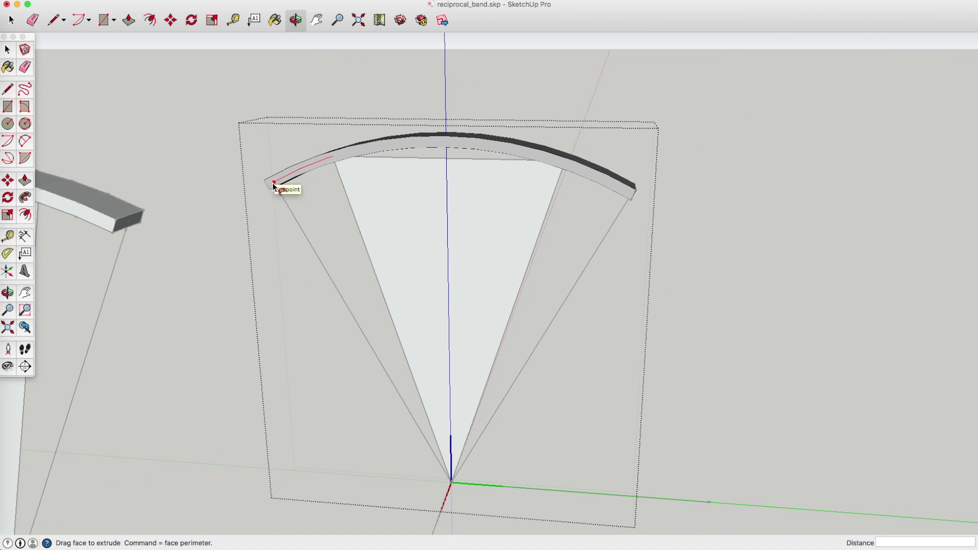
scroll(448, 212, "down", 5)
scroll(431, 166, "up", 4)
middle_click_drag(430, 167, 597, 269)
left_click_drag(597, 269, 474, 153)
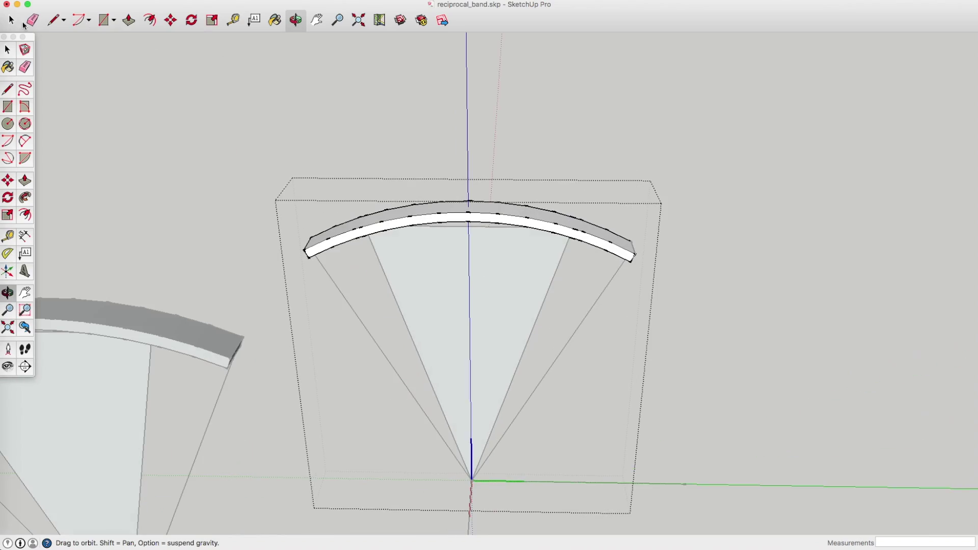
key("space")
left_click(472, 137)
Inspect the sphere and the separate parts, comparing the curved struts on the two triangles
scroll(326, 283, "down", 8)
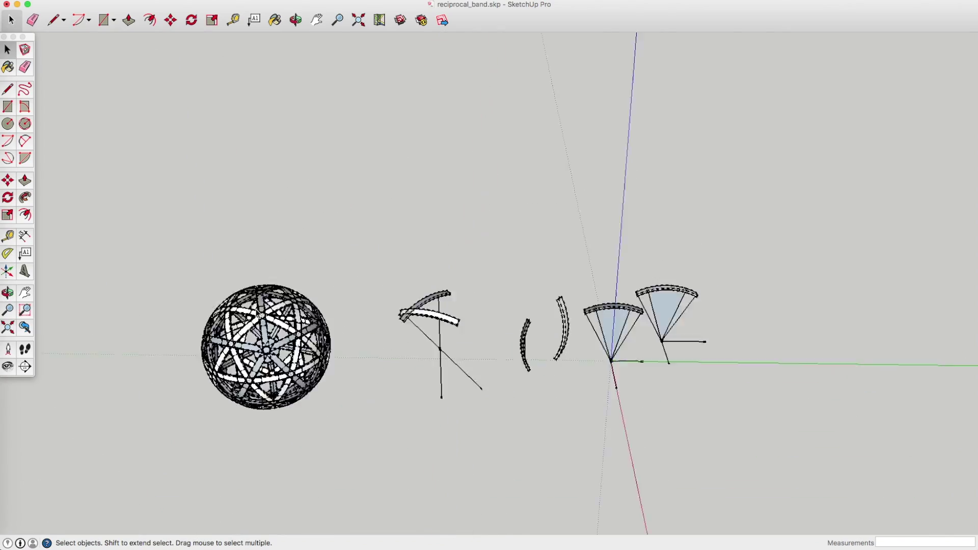
scroll(275, 168, "up", 8)
middle_click_drag(278, 172, 418, 352)
scroll(526, 338, "down", 4)
middle_click_drag(527, 339, 316, 368)
scroll(687, 273, "up", 3)
scroll(583, 277, "up", 3)
scroll(583, 277, "down", 7)
middle_click_drag(583, 277, 500, 295)
scroll(328, 316, "up", 5)
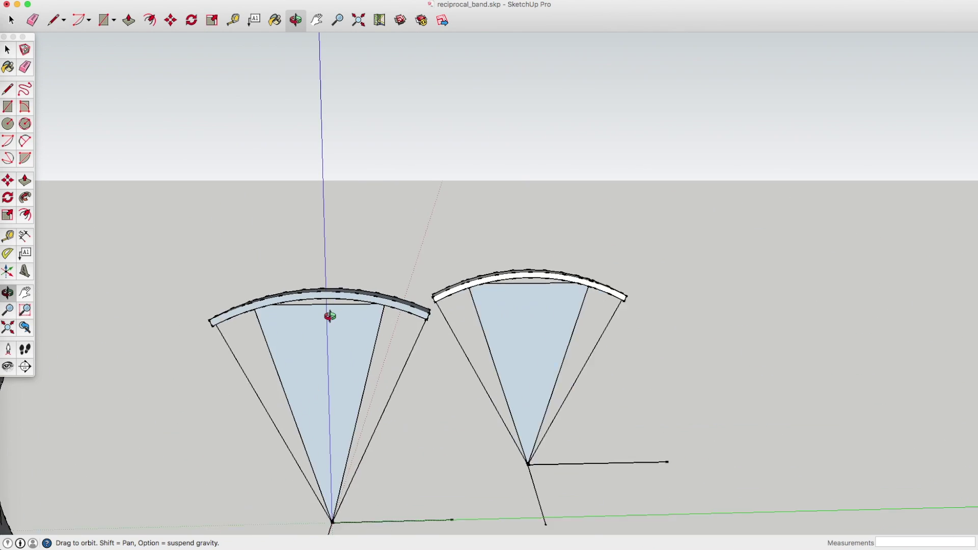
Reverse the faces of the curved strut on the first triangle inside its component
key("space")
left_click(421, 303)
double_click(421, 303)
left_click(420, 302)
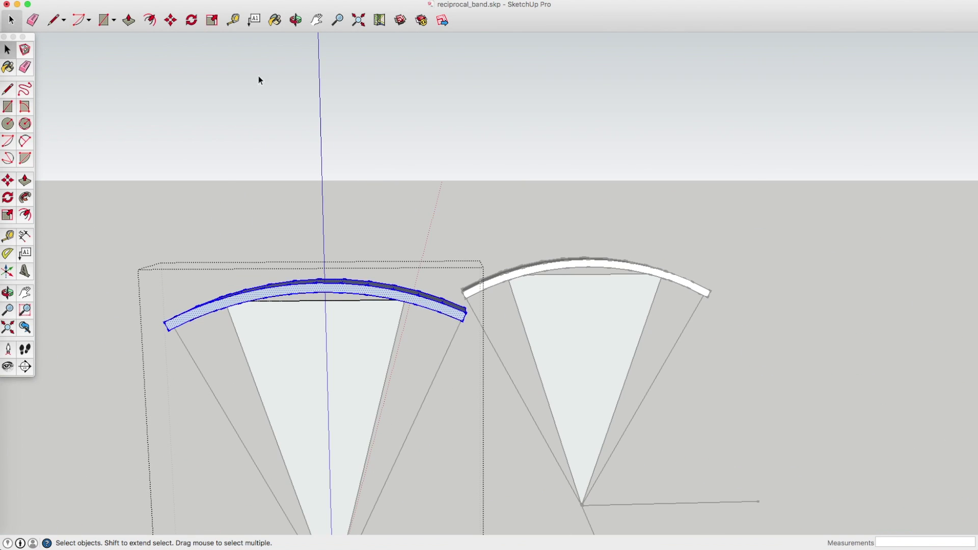
left_click(59, 1)
left_click(234, 285)
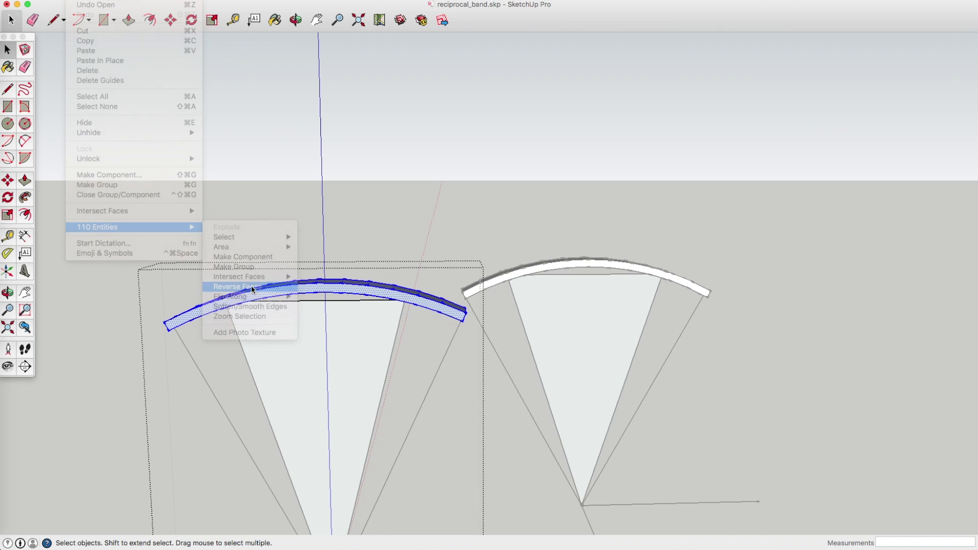
Choose a light green colour and paint the first triangle's curved strut with it
key("b")
left_click_drag(865, 412, 884, 414)
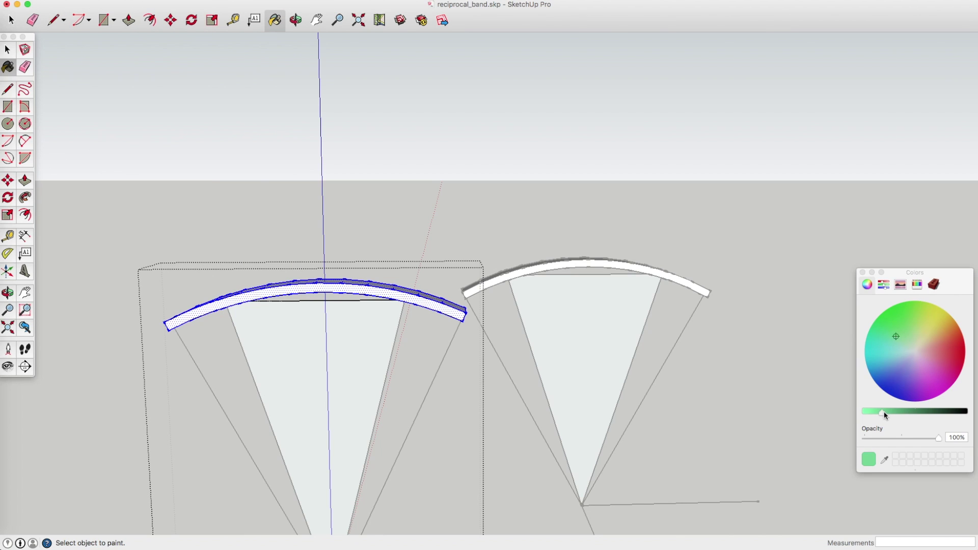
left_click(899, 342)
left_click(430, 299)
scroll(437, 291, "up", 5)
scroll(263, 201, "down", 4)
Choose a light red colour and paint the second triangle's curved strut inside its component
key("space")
scroll(192, 223, "up", 5)
scroll(425, 290, "down", 3)
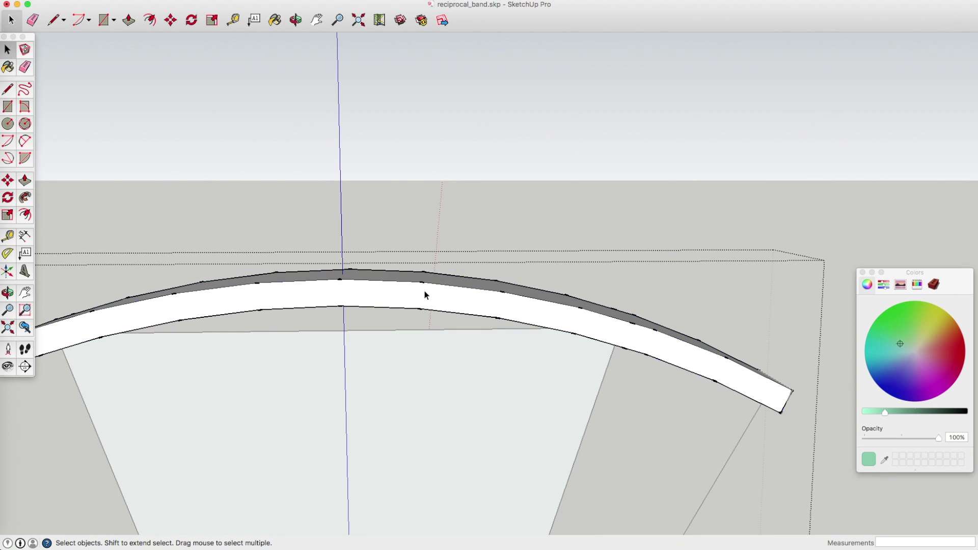
left_click(424, 291)
left_click_drag(901, 345, 945, 338)
left_click_drag(885, 412, 872, 411)
left_click(935, 352)
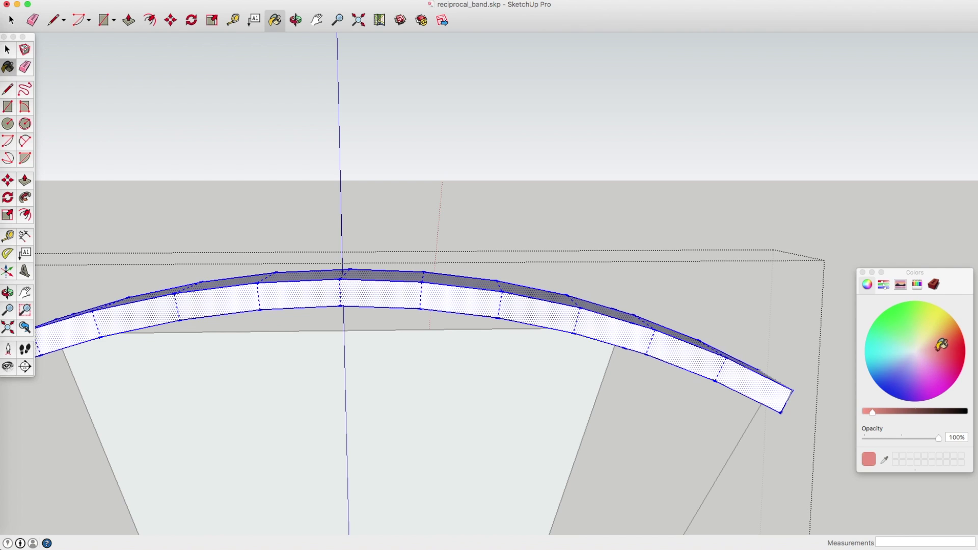
left_click(749, 383)
Leave the component and inspect how the green and red struts run across the assembled sphere
scroll(749, 383, "down", 8)
key("space")
scroll(310, 418, "up", 6)
scroll(311, 418, "up", 1)
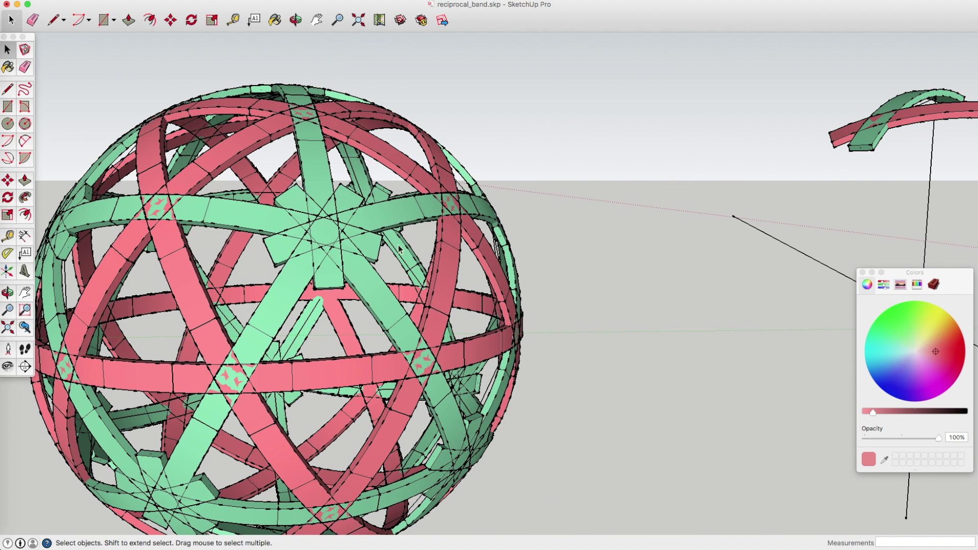
left_click(295, 20)
left_click_drag(332, 61, 499, 127)
Close the colour picker and examine from several angles how the green and red struts of the separate pair intersect
scroll(499, 127, "down", 10)
scroll(495, 158, "up", 3)
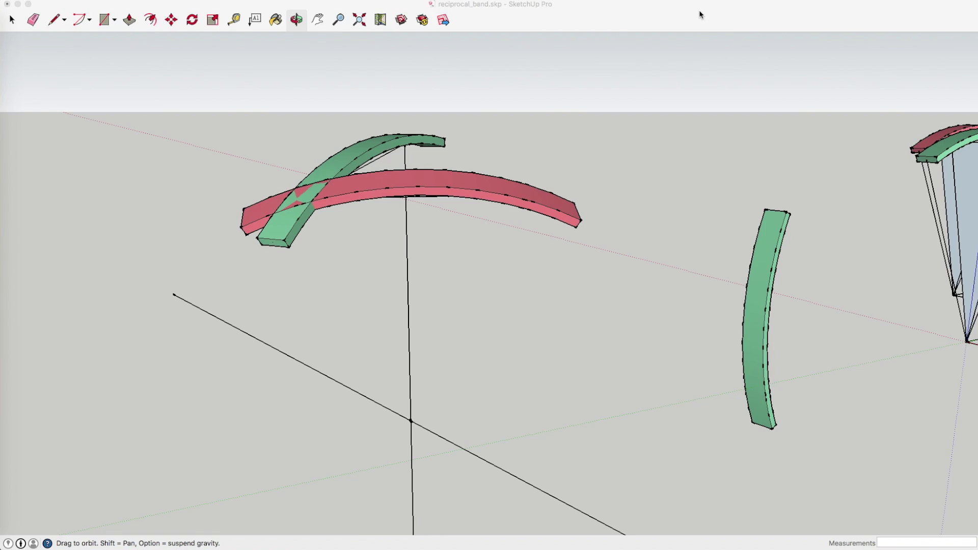
left_click(590, 179)
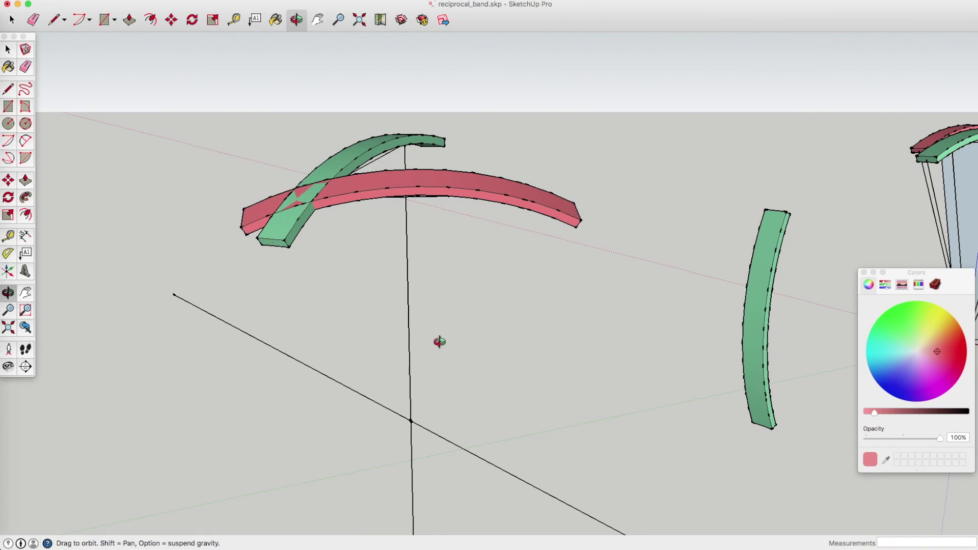
scroll(439, 341, "down", 1)
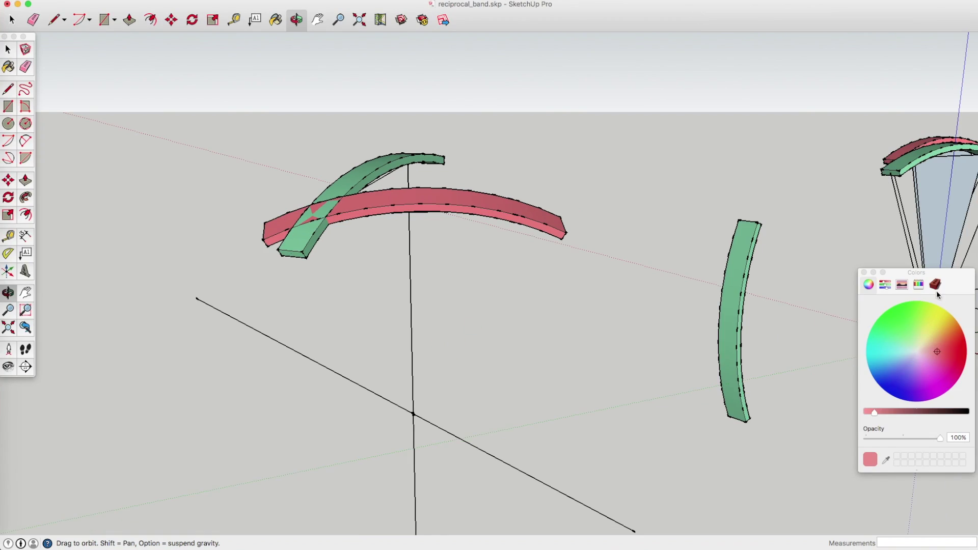
left_click(864, 272)
scroll(437, 258, "down", 1)
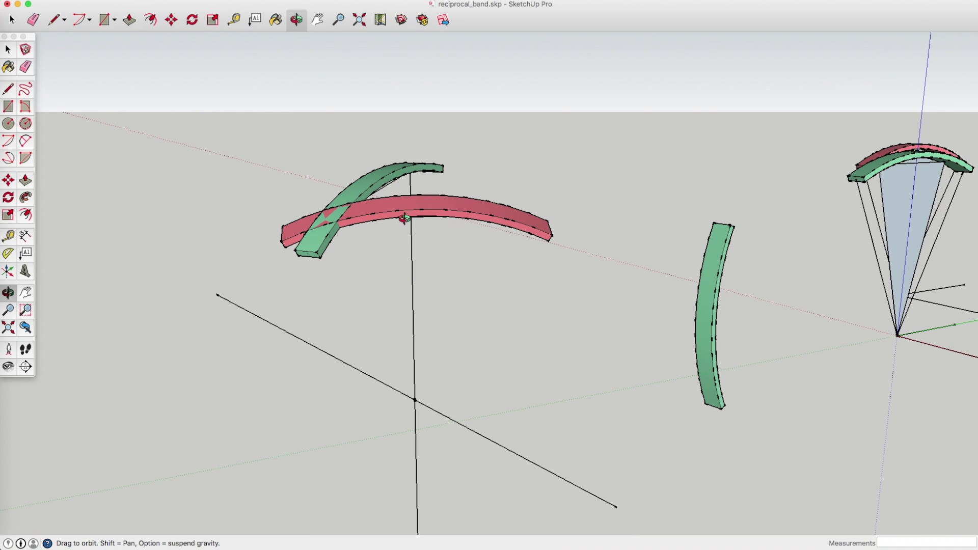
scroll(411, 220, "up", 1)
scroll(414, 210, "up", 1)
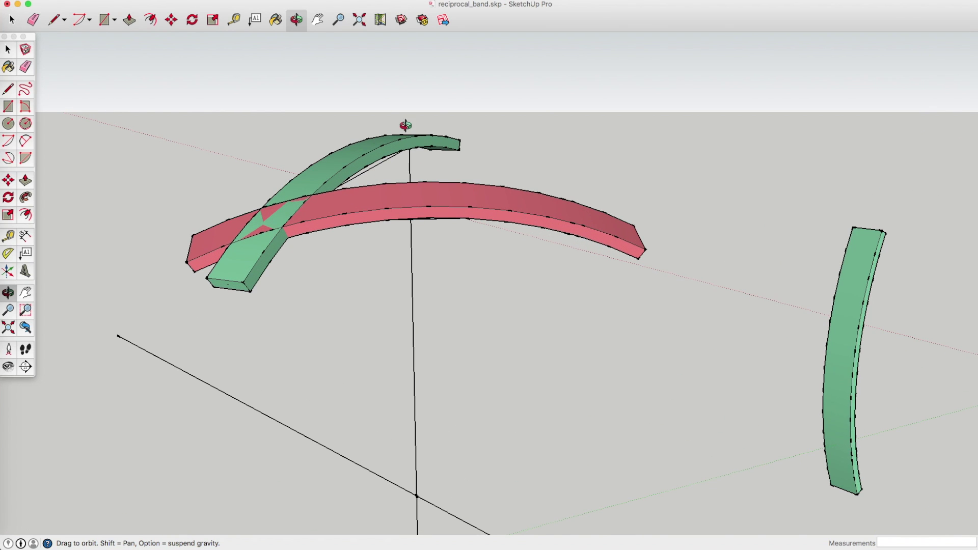
left_click_drag(402, 245, 534, 162)
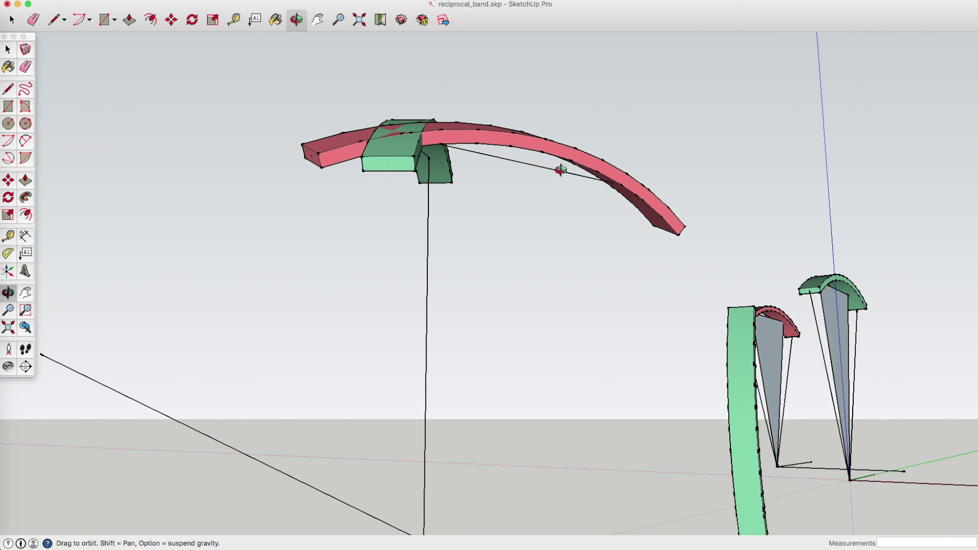
left_click_drag(559, 170, 413, 218)
scroll(418, 219, "down", 3)
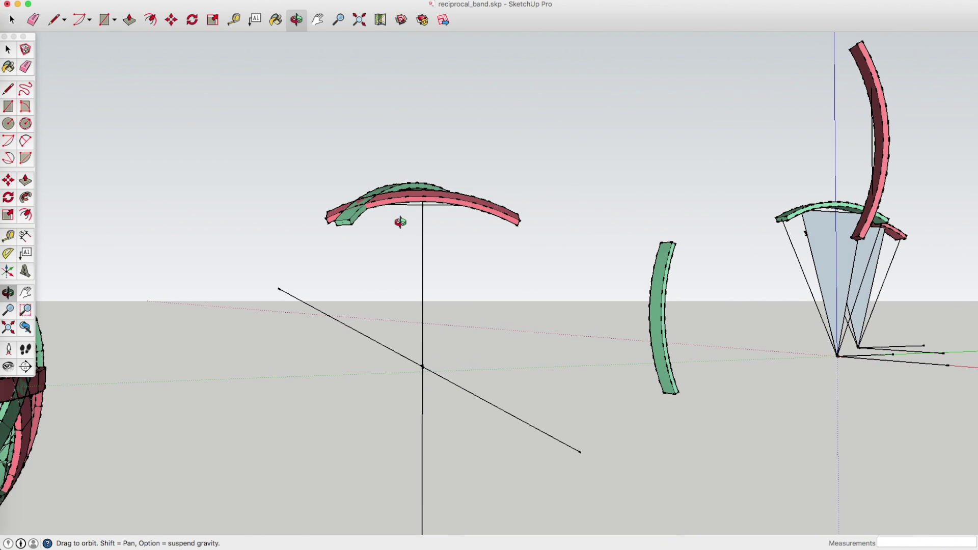
Draw a line from the intersection of the axis lines towards the chord under the crossing struts and set its length to 1000 mm
left_click(54, 20)
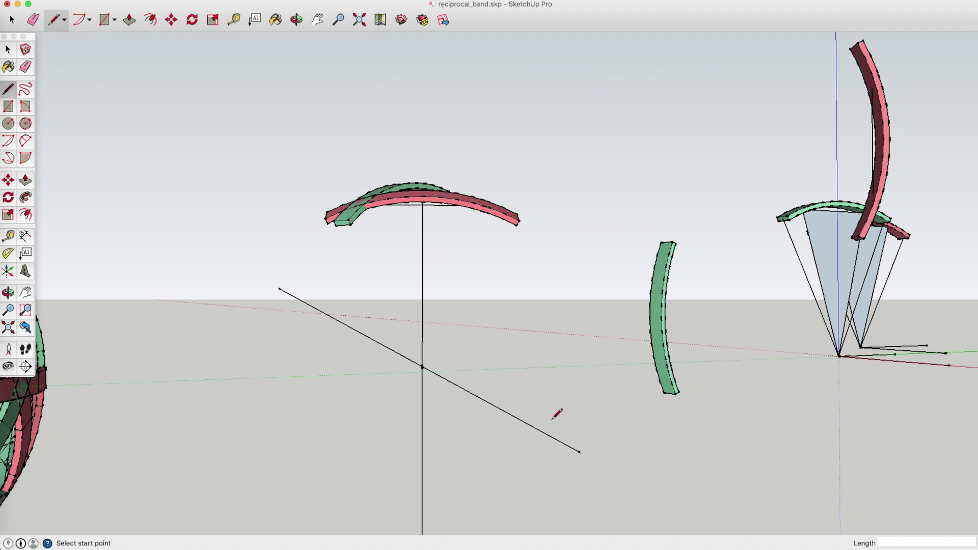
left_click(422, 365)
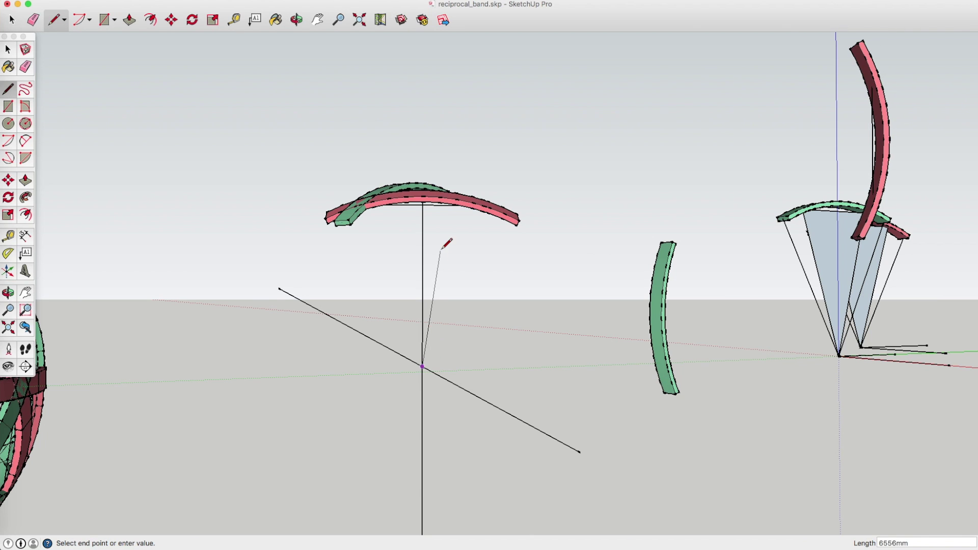
scroll(423, 210, "up", 5)
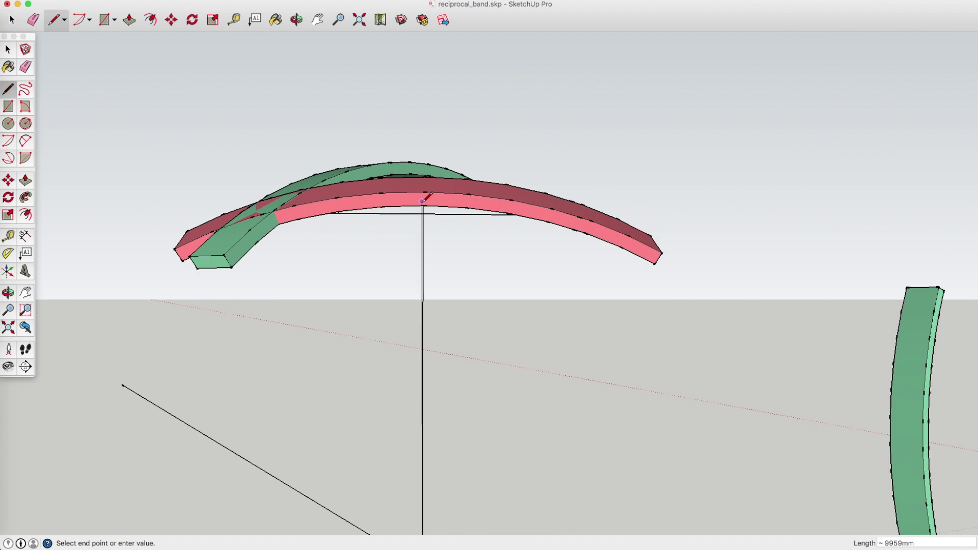
scroll(424, 214, "down", 3)
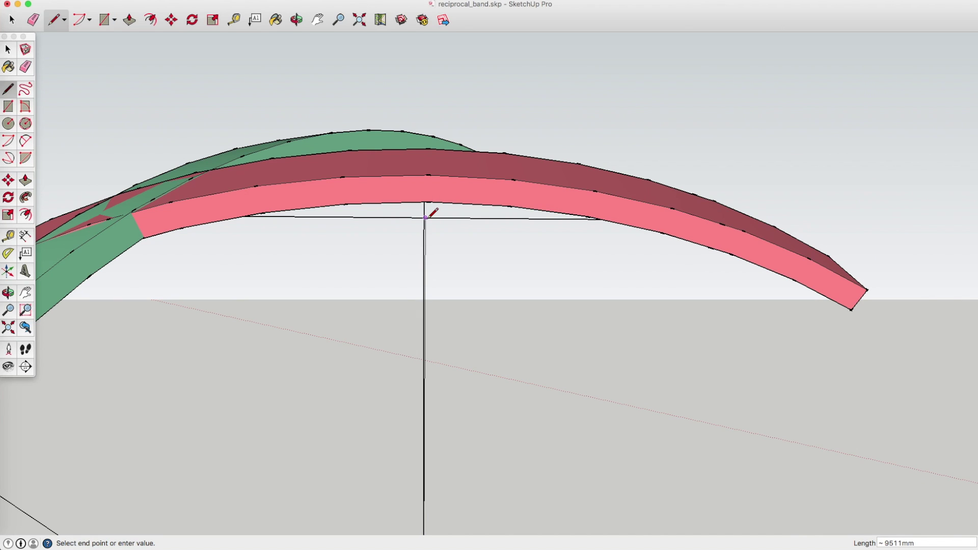
left_click(427, 217)
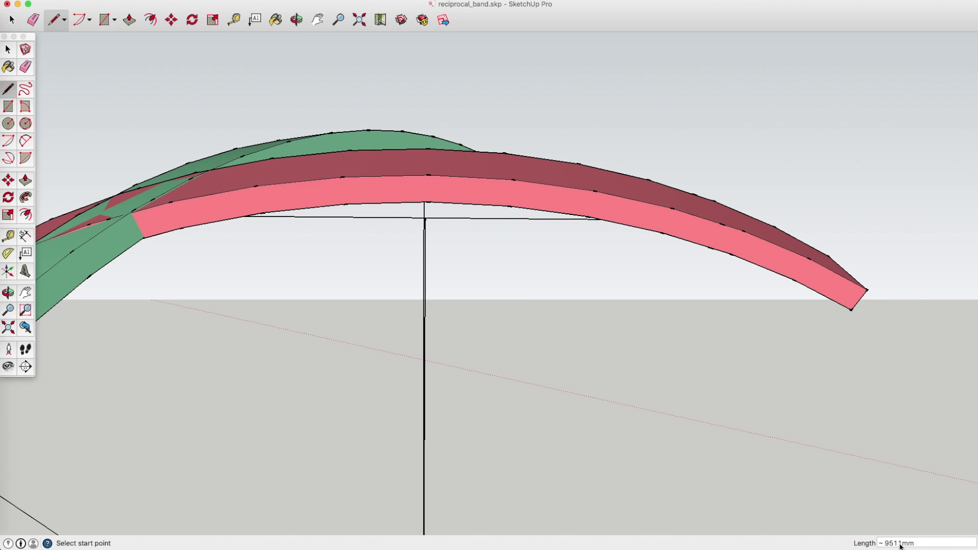
left_click_drag(903, 544, 871, 544)
type("1000mm")
key("Return")
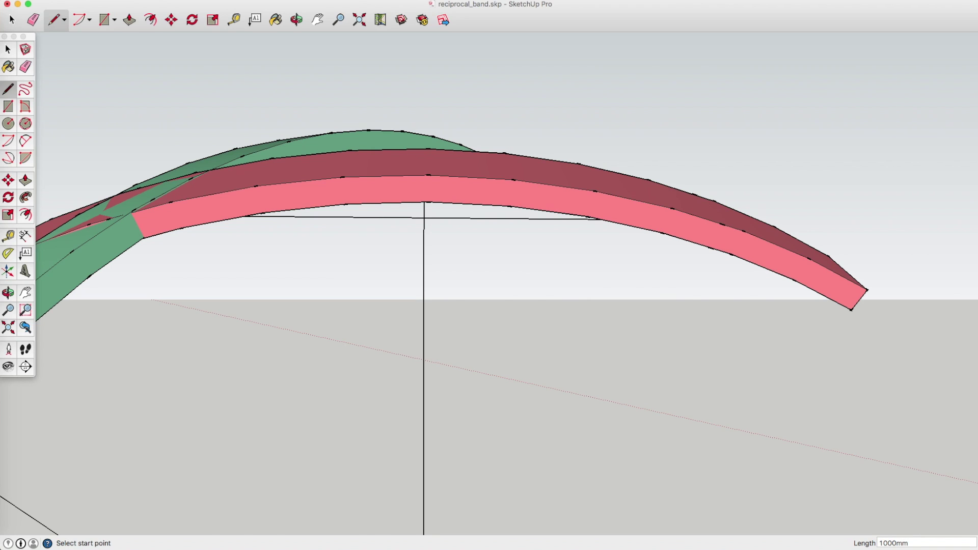
Lengthen the line running through the middle of the red crossing strut to 11000 mm
left_click(887, 543)
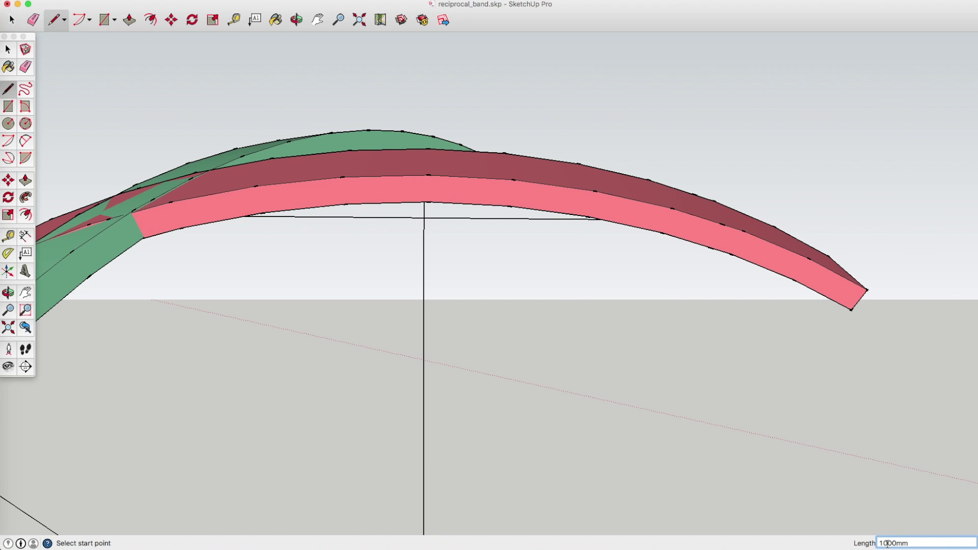
key("Return")
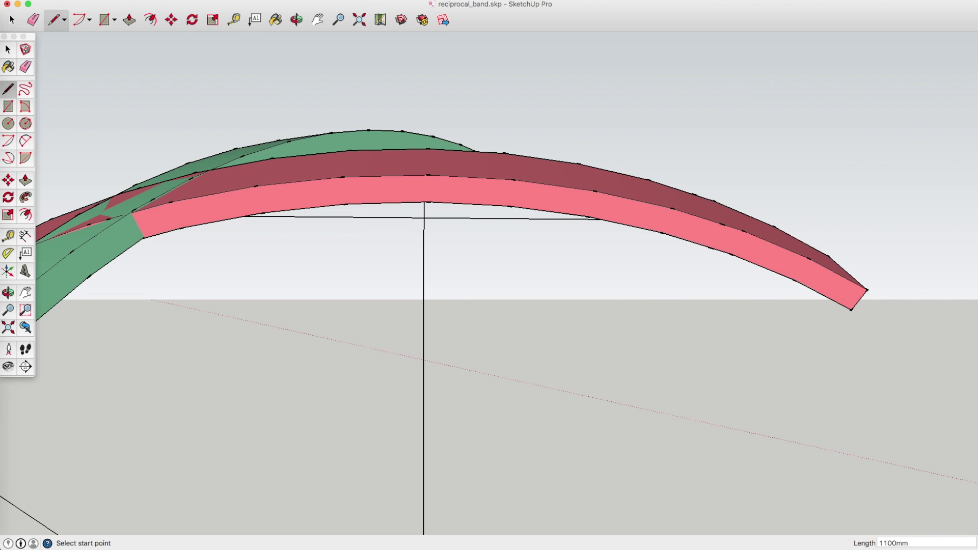
left_click(888, 543)
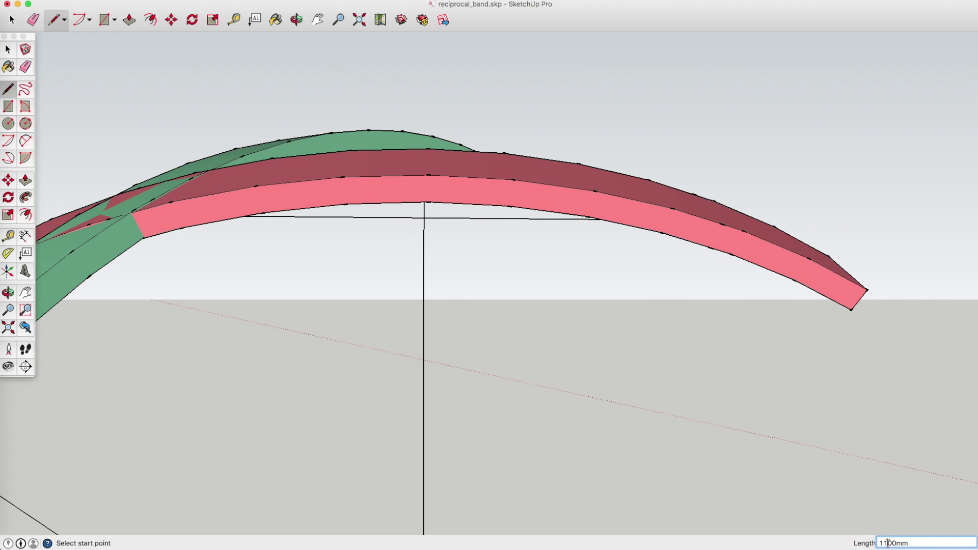
key("Return")
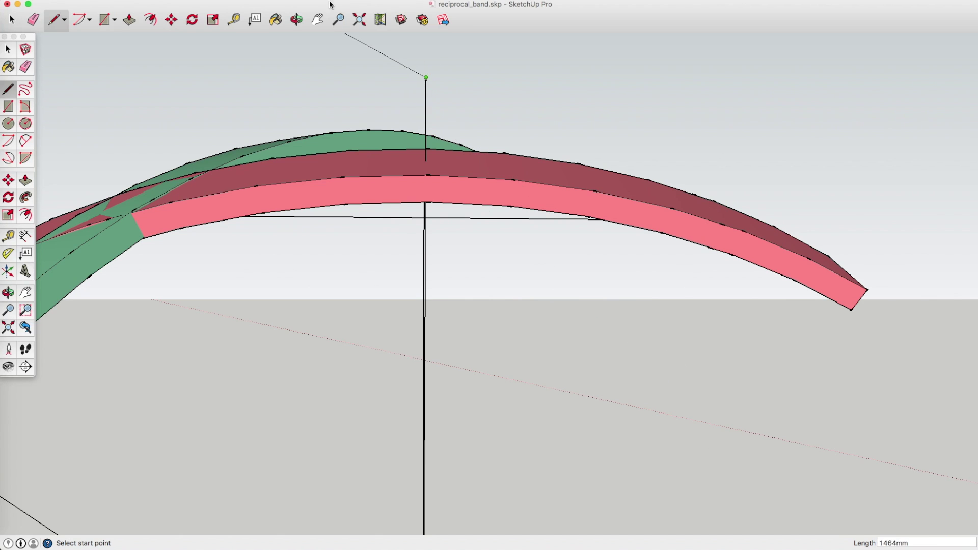
Measure the extended line from its outer end above the red strut down to the intersection of the axis lines
left_click(297, 20)
left_click_drag(273, 148, 473, 179)
left_click(53, 19)
left_click(693, 161)
mouse_move(693, 161)
middle_mouse_down()
mouse_move(397, 201)
mouse_move(538, 345)
middle_mouse_up()
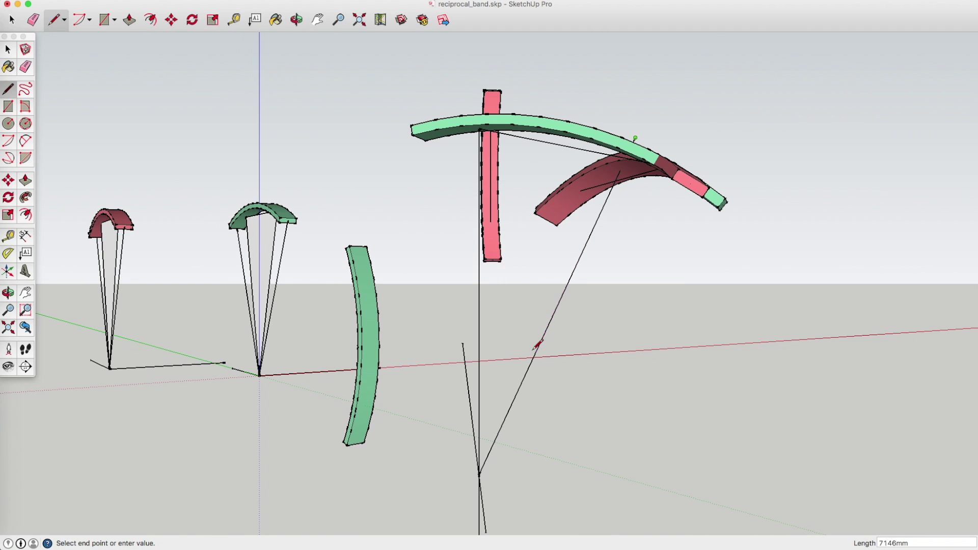
left_click(479, 475)
key("Escape")
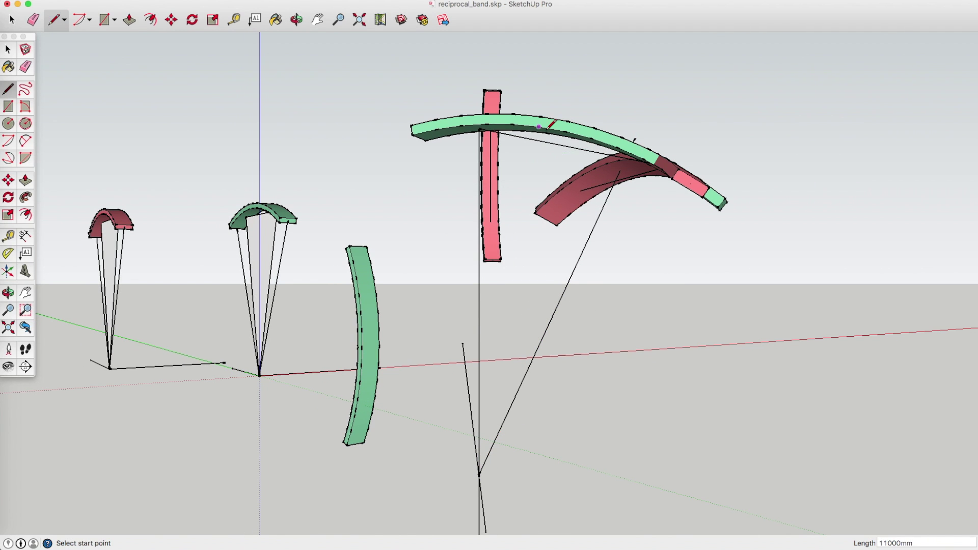
Draw a line from the axis-line intersection through the midpoint of the green strut's chord and set its length to 11000 mm
left_click(483, 472)
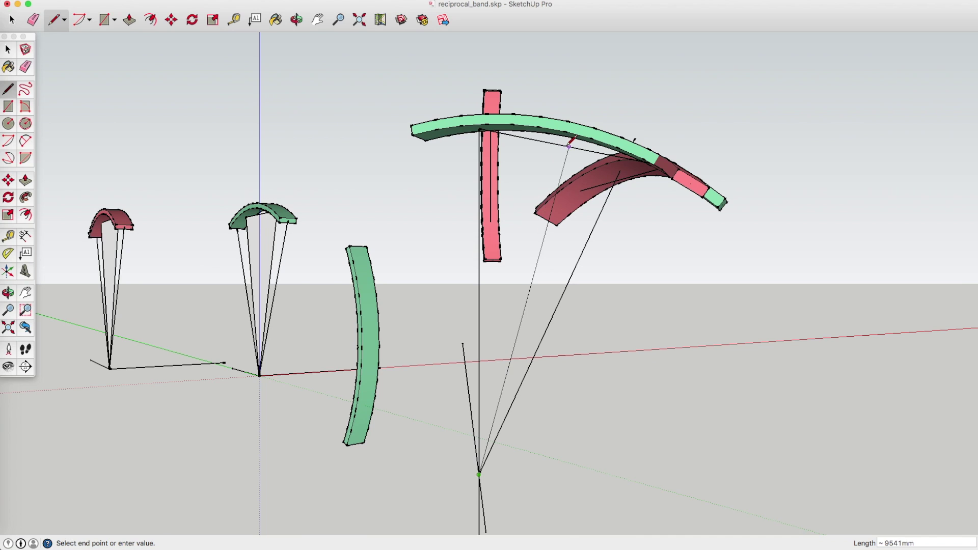
left_click(570, 147)
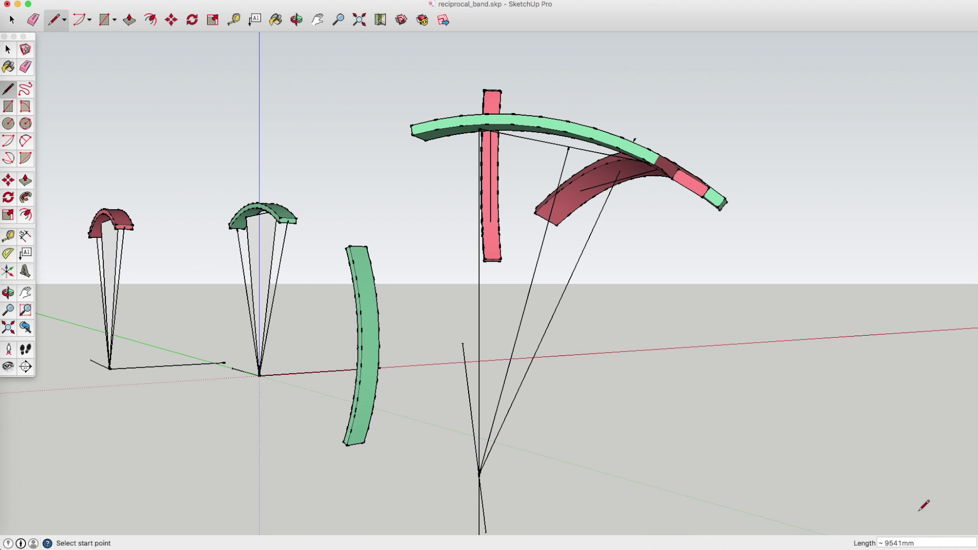
left_click_drag(902, 542, 866, 545)
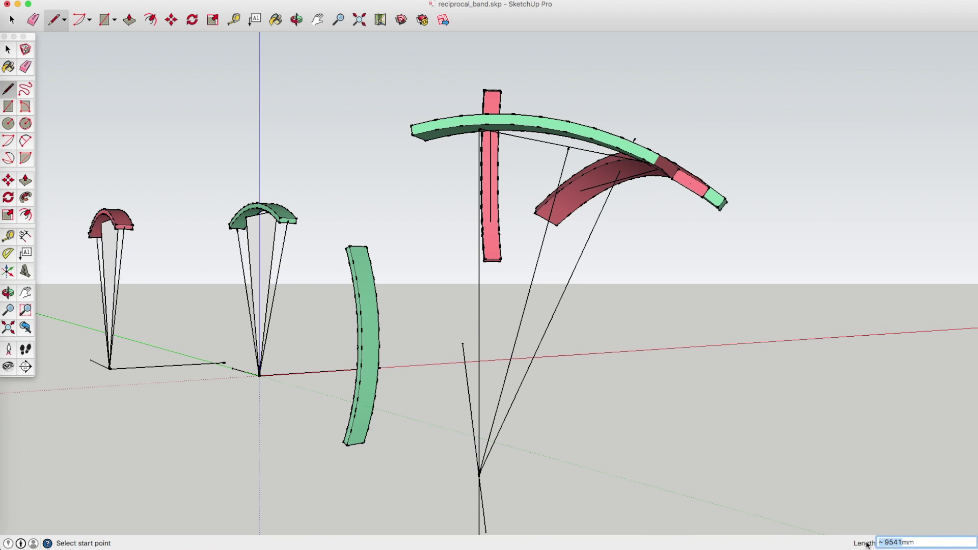
type("11")
key("Return")
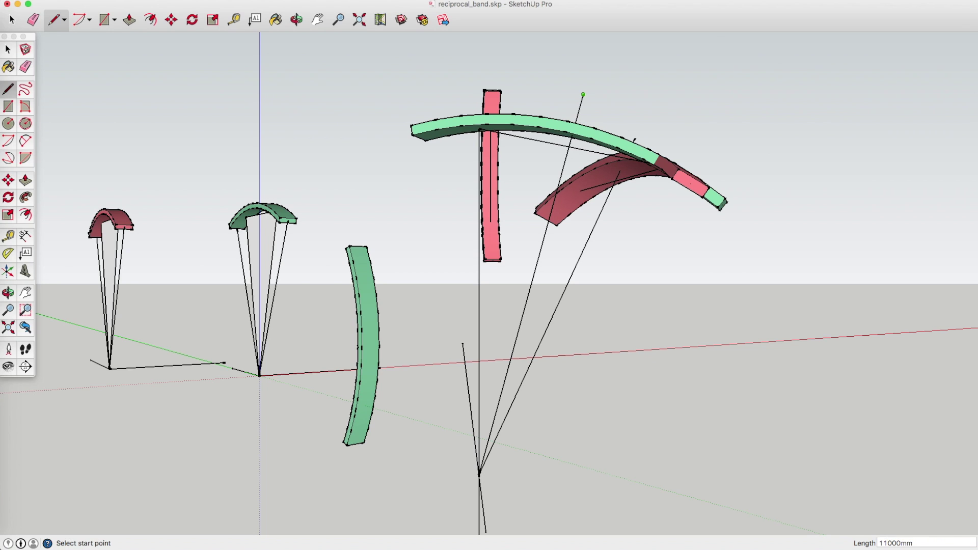
Open the component of the red strut in the separate crossing pair for editing
left_click(296, 19)
left_click_drag(575, 162, 450, 249)
left_click_drag(365, 266, 218, 284)
left_click_drag(337, 281, 293, 309)
left_click_drag(652, 362, 320, 347)
left_click_drag(249, 333, 83, 95)
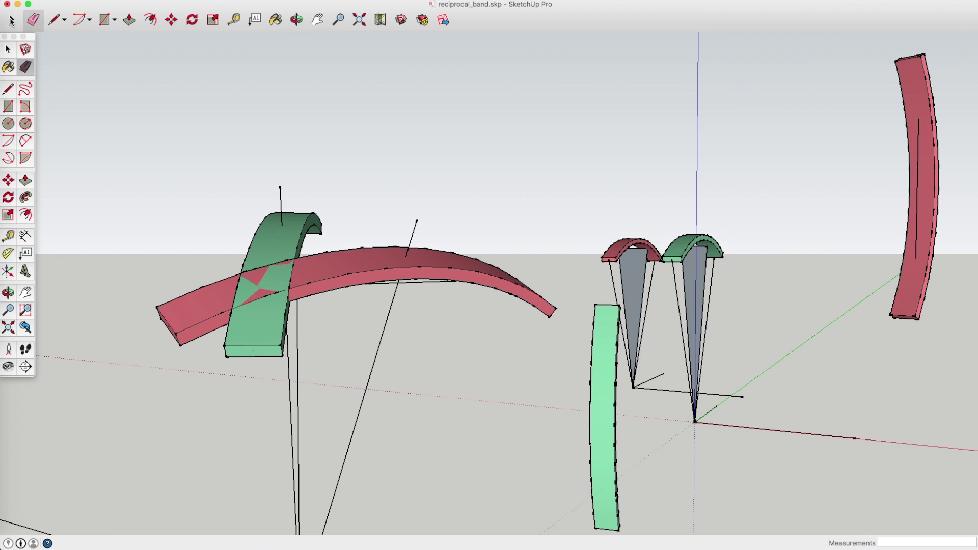
left_click(11, 20)
left_click(369, 273)
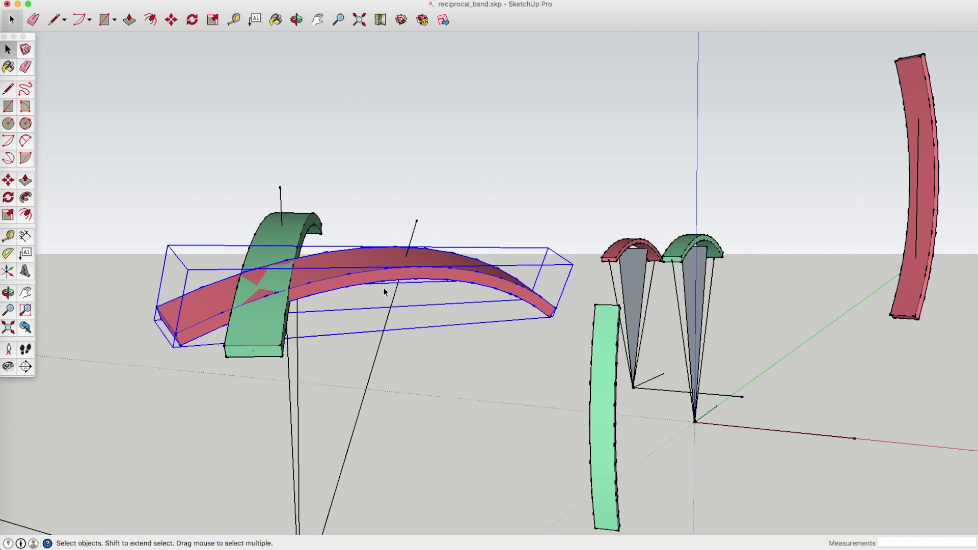
double_click(378, 273)
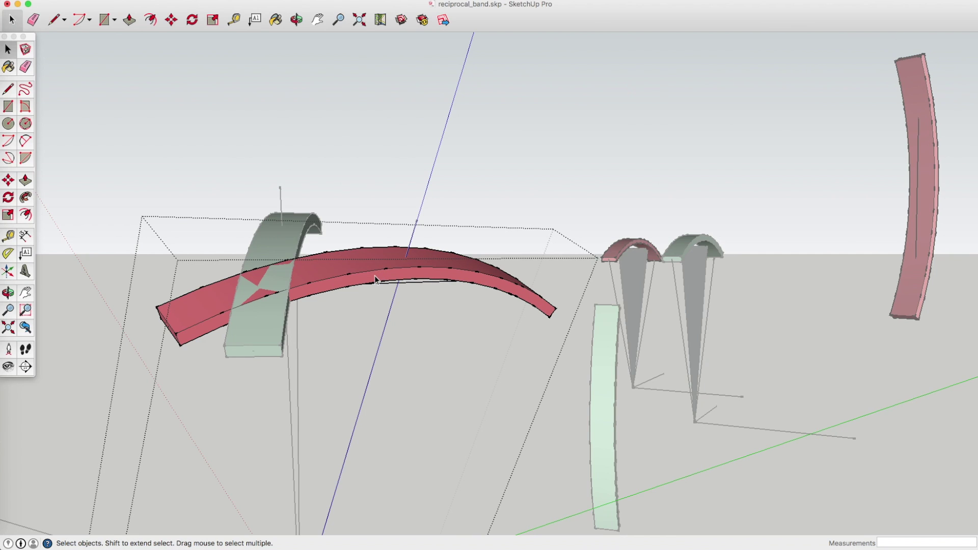
Select the whole red strut and rotate it 24 degrees about its radial line
triple_click(376, 280)
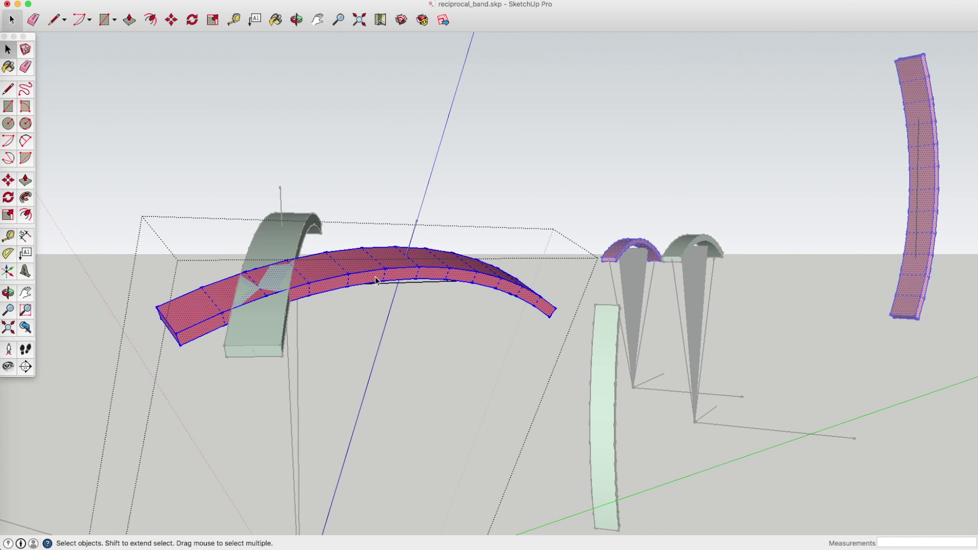
scroll(388, 278, "down", 2)
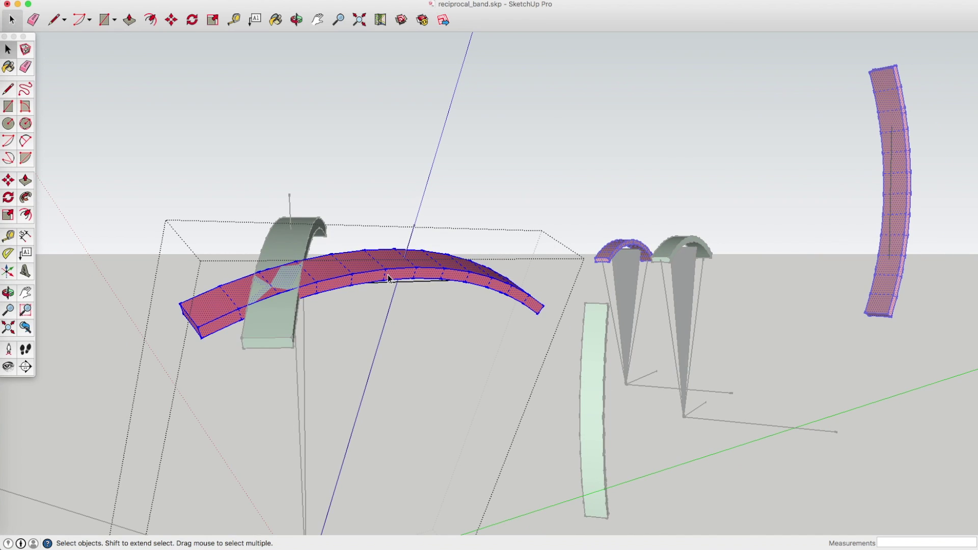
left_click(191, 20)
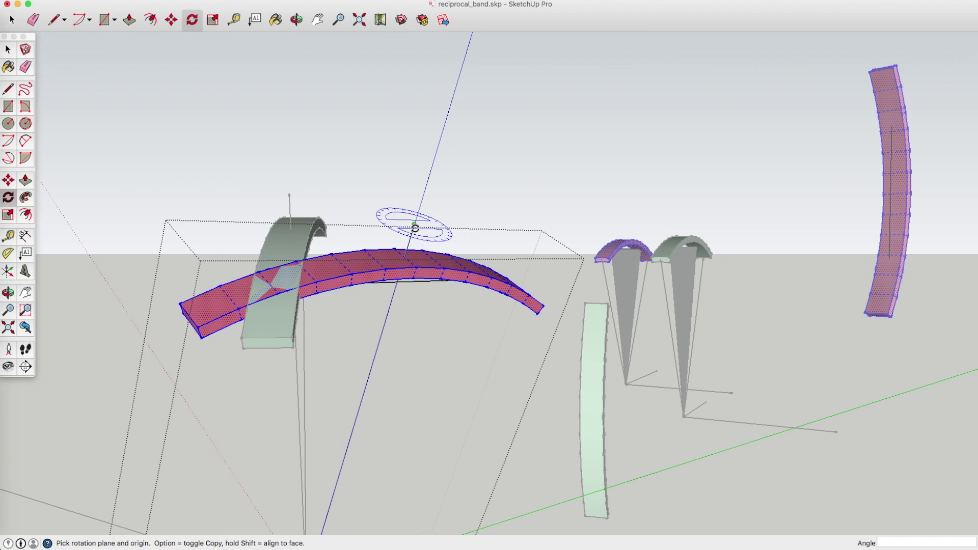
scroll(414, 246, "down", 3)
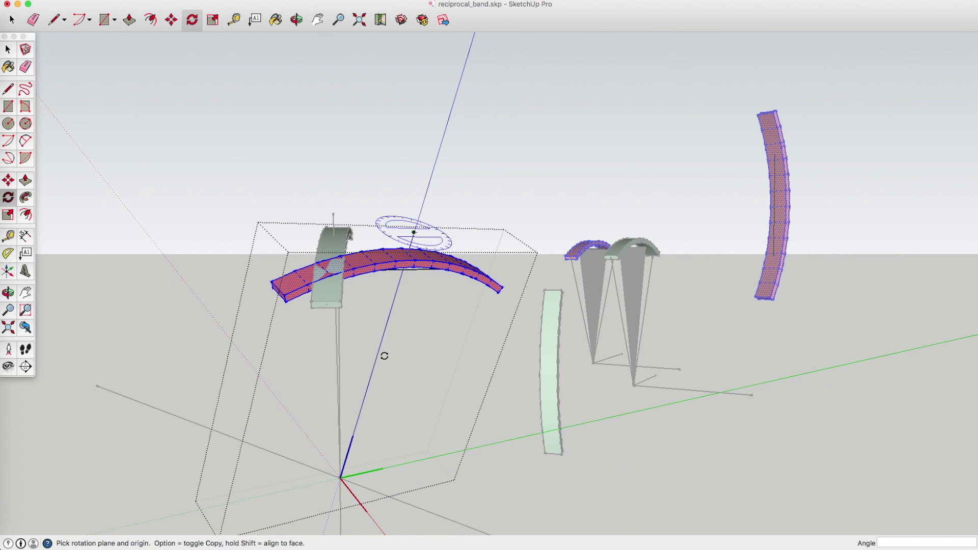
left_click(413, 232)
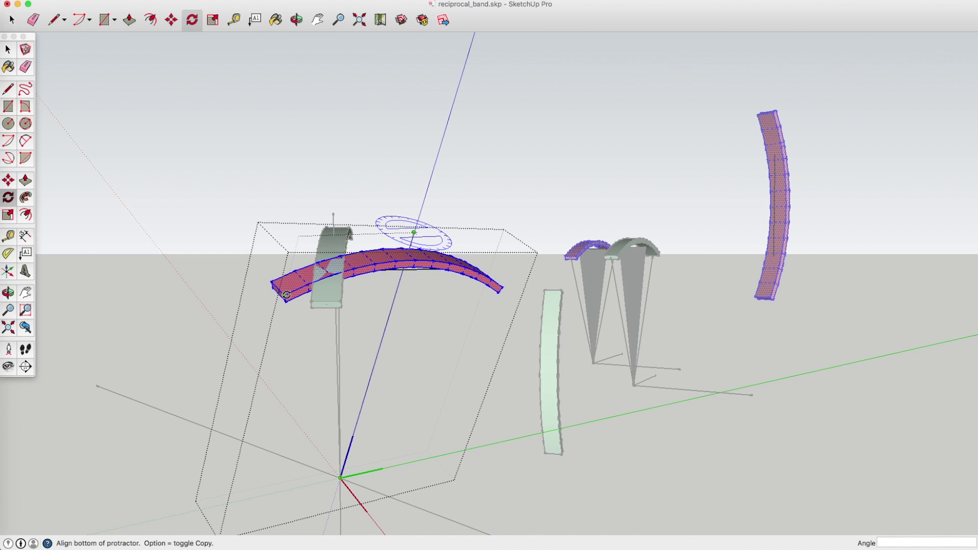
left_click(286, 294)
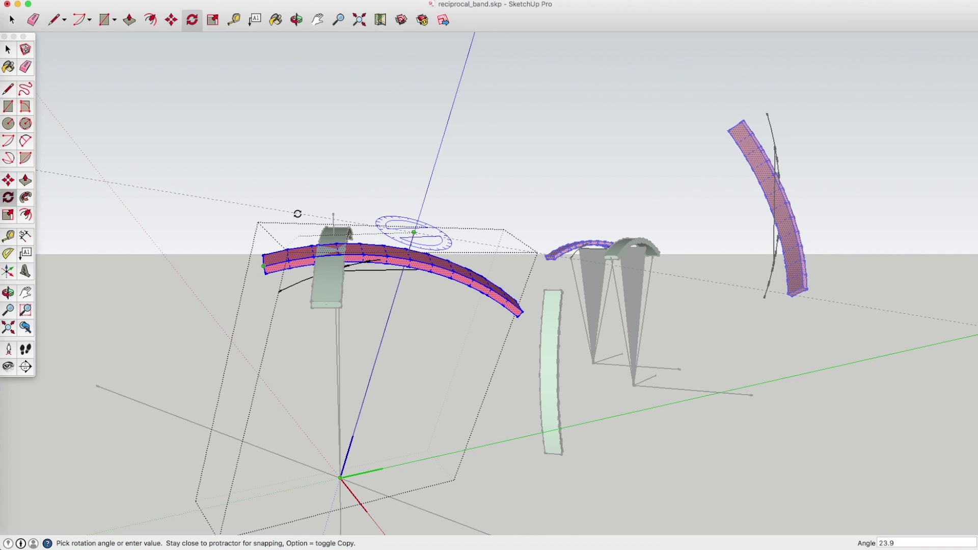
left_click(298, 212)
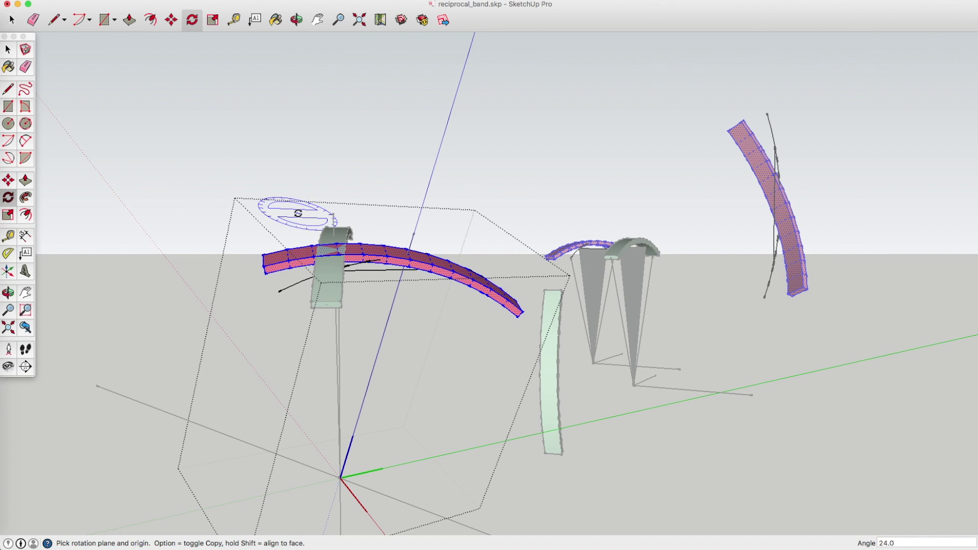
Leave the red strut's component and open the component of the green strut crossing it
left_click(296, 21)
left_click_drag(375, 231, 337, 288)
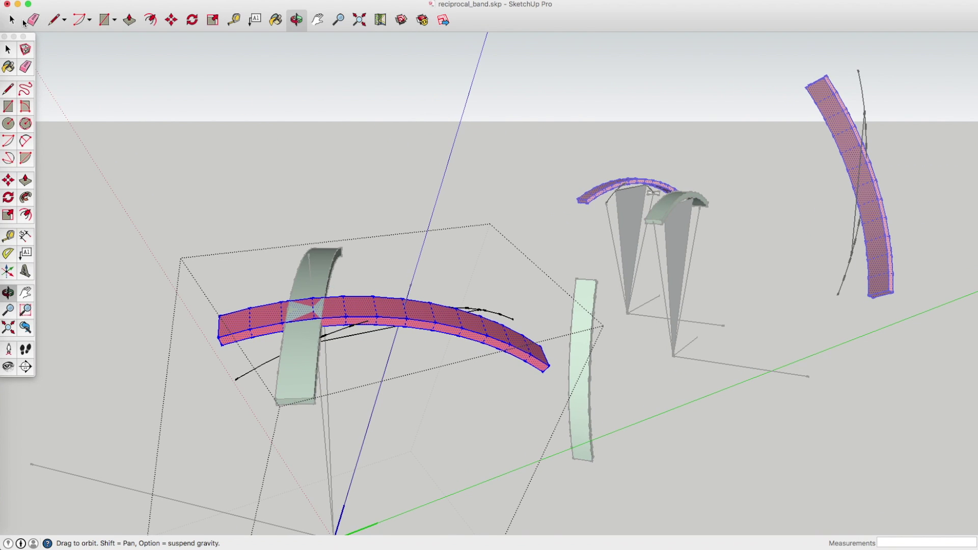
left_click(11, 20)
left_click(331, 193)
left_click(321, 292)
left_click(300, 21)
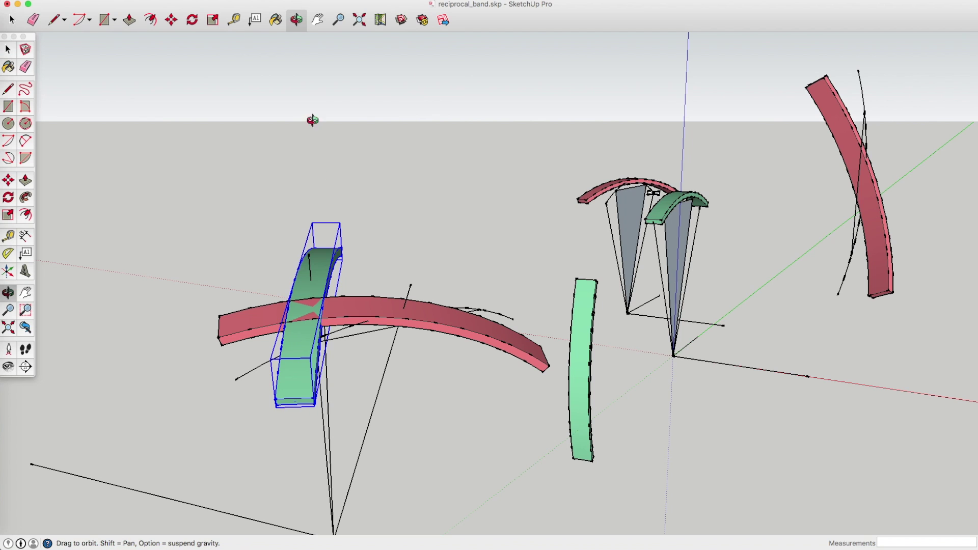
left_click_drag(292, 386, 606, 367)
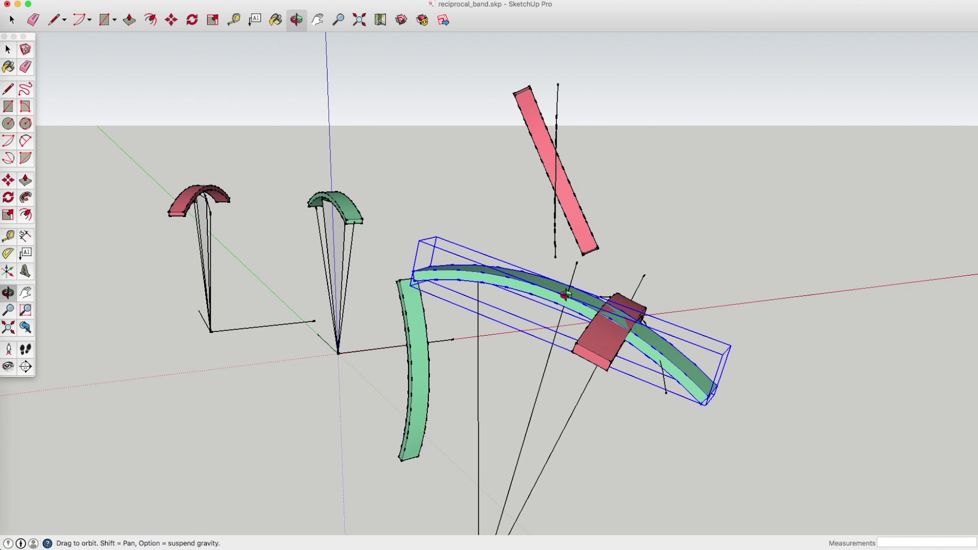
left_click(12, 20)
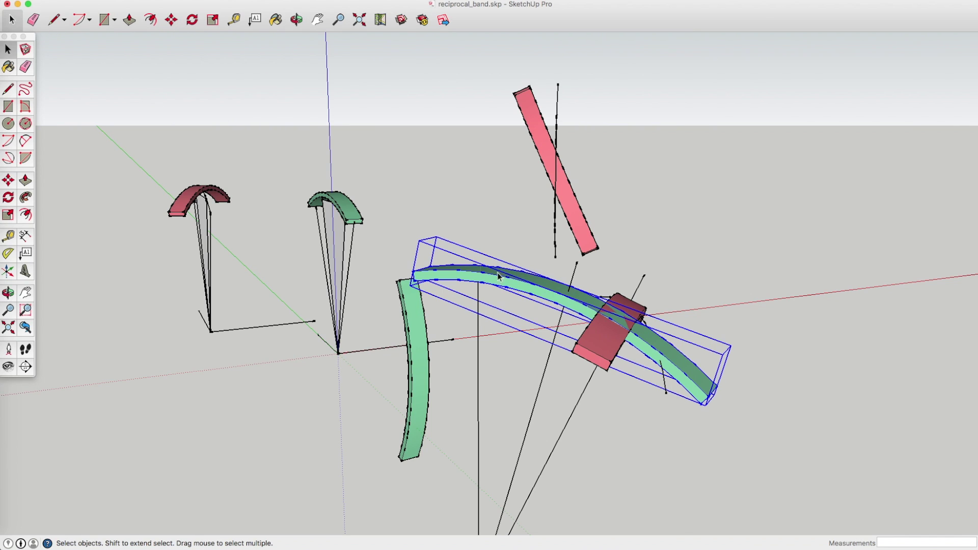
double_click(514, 285)
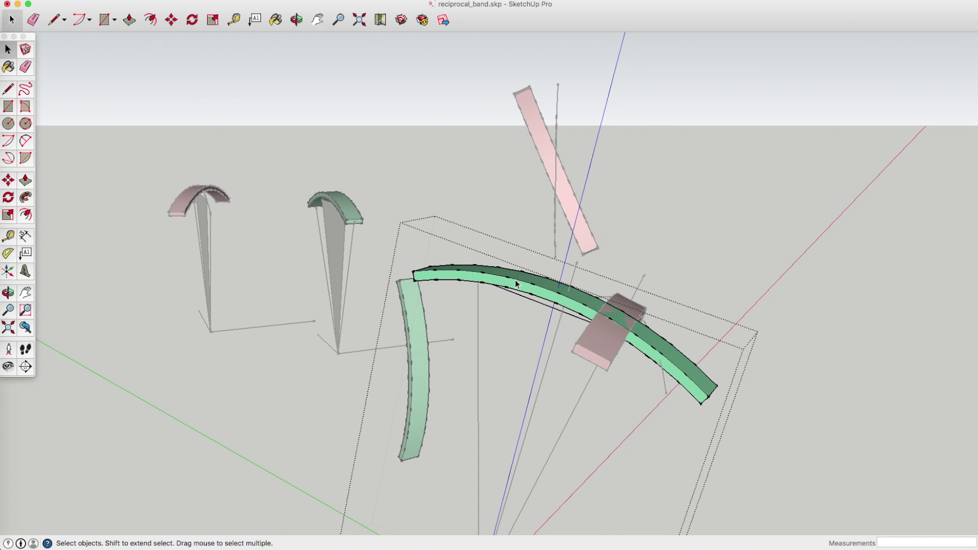
Rotate the whole green strut 24 degrees about its own radial line and leave the component
triple_click(513, 288)
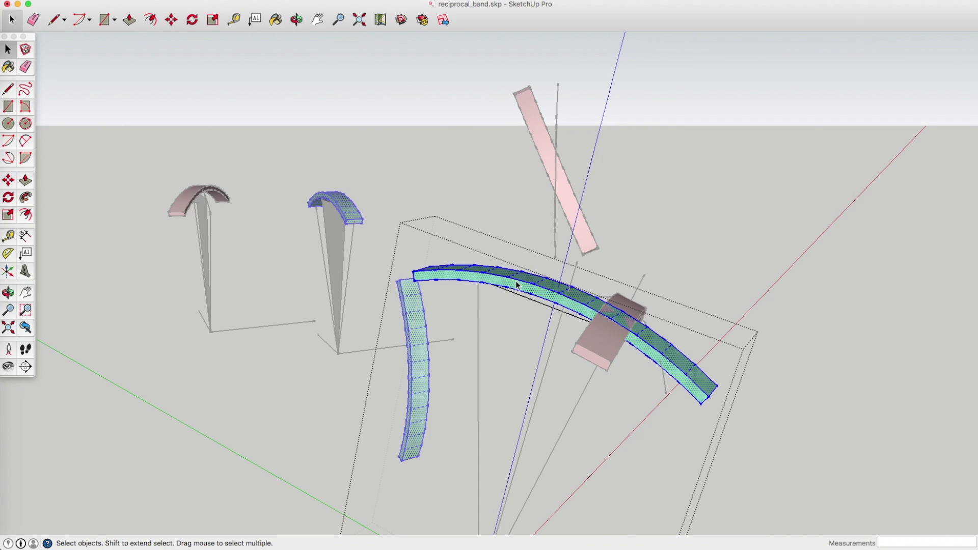
left_click(191, 21)
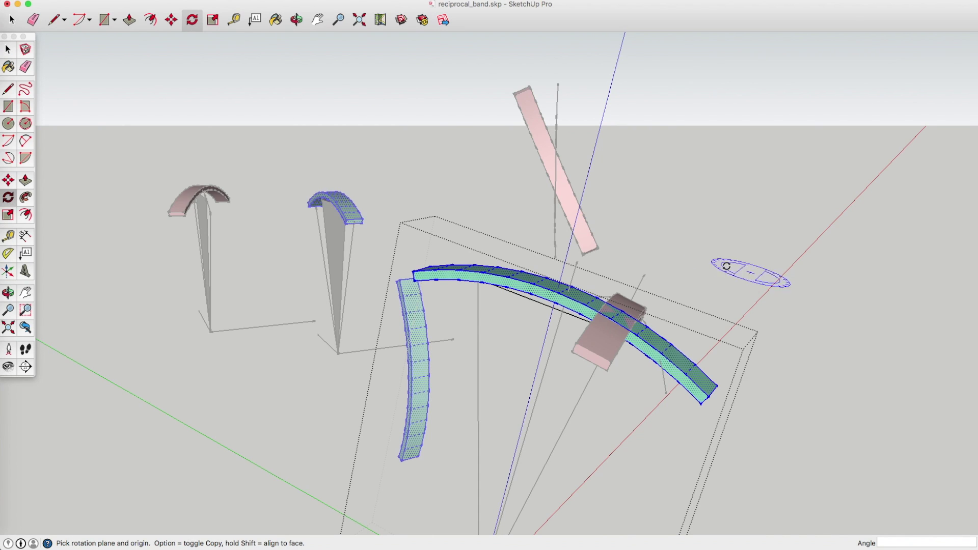
left_click(577, 261)
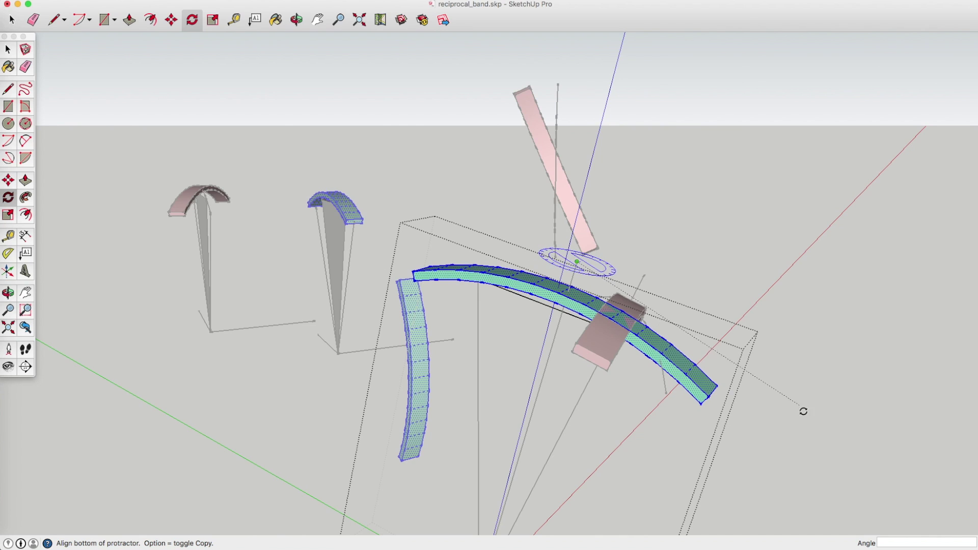
left_click(713, 392)
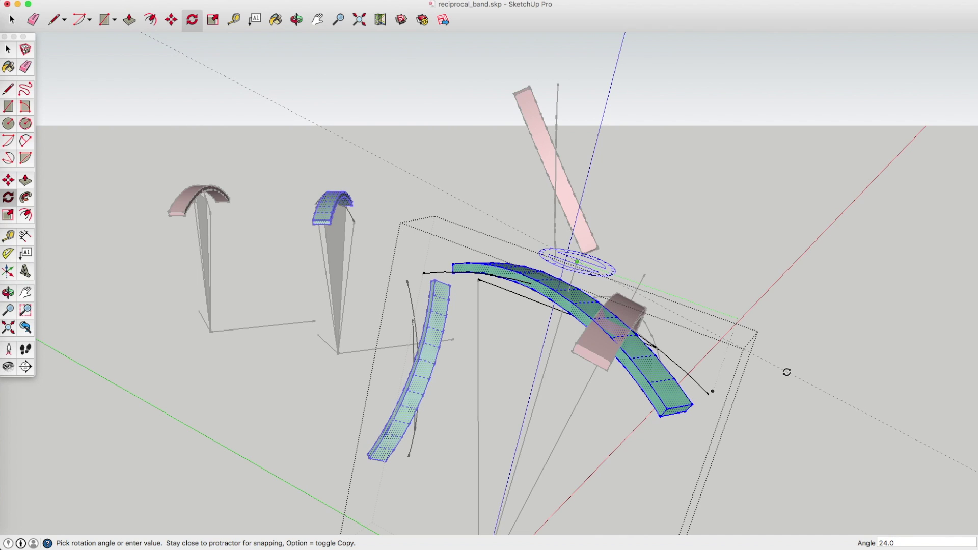
left_click(787, 372)
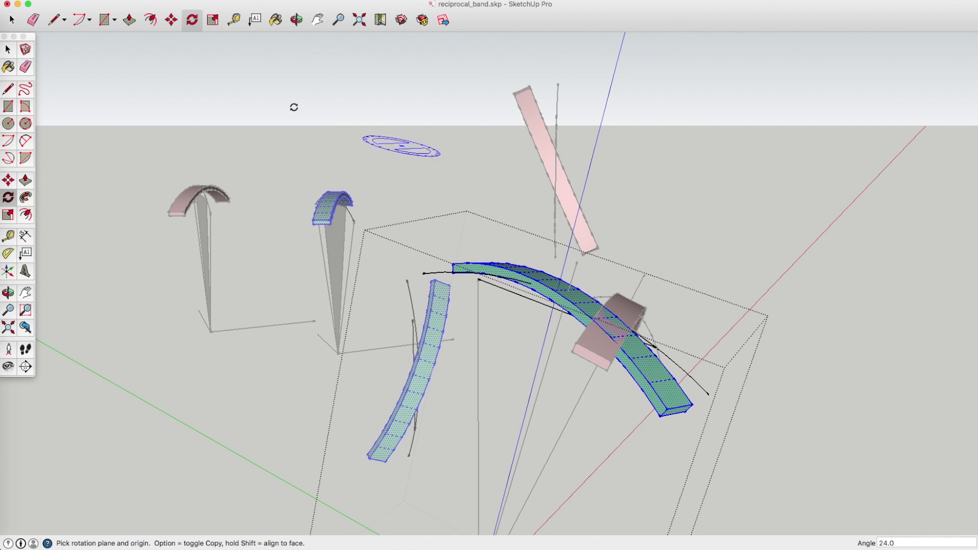
left_click(12, 20)
left_click(294, 113)
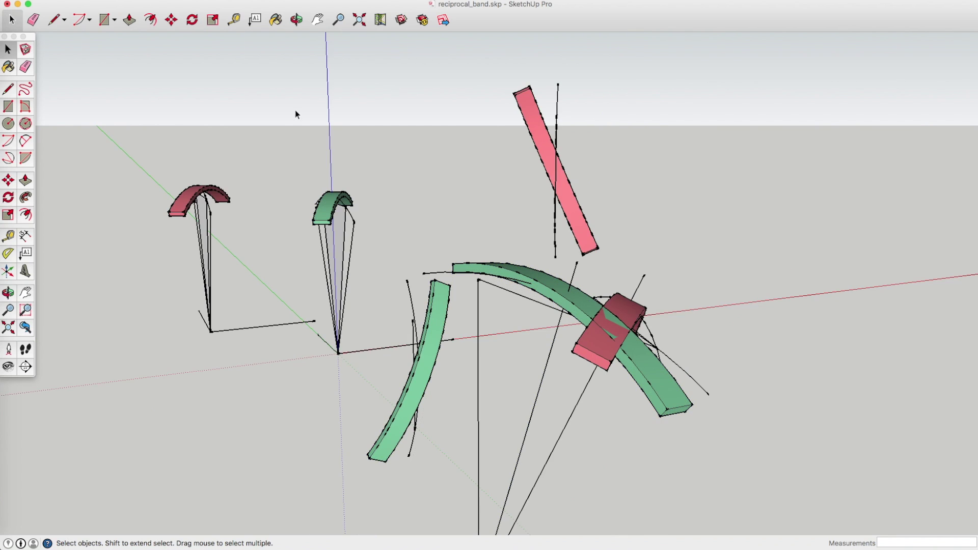
Examine the assembled sphere from several angles to see how the rotated green and red struts cross and overlap
left_click(296, 20)
left_click_drag(541, 216, 472, 297)
scroll(388, 408, "up", 10)
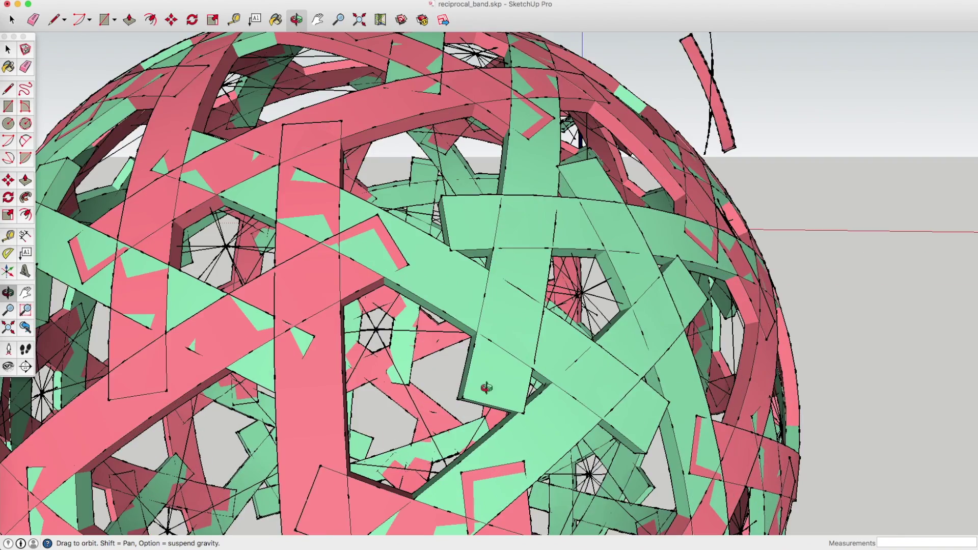
left_click_drag(486, 388, 437, 377)
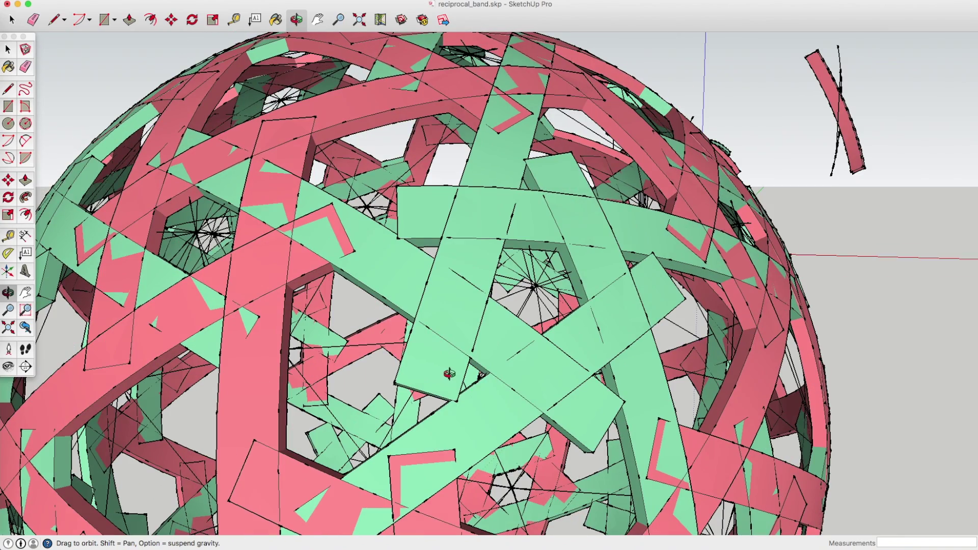
left_click_drag(315, 363, 284, 296)
left_click_drag(518, 411, 502, 427)
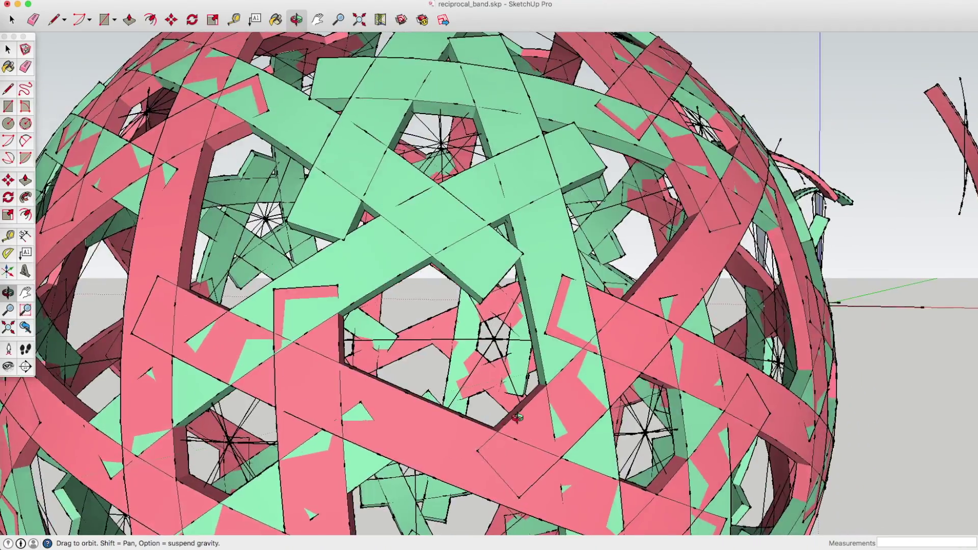
scroll(517, 418, "down", 5)
left_click_drag(563, 392, 526, 436)
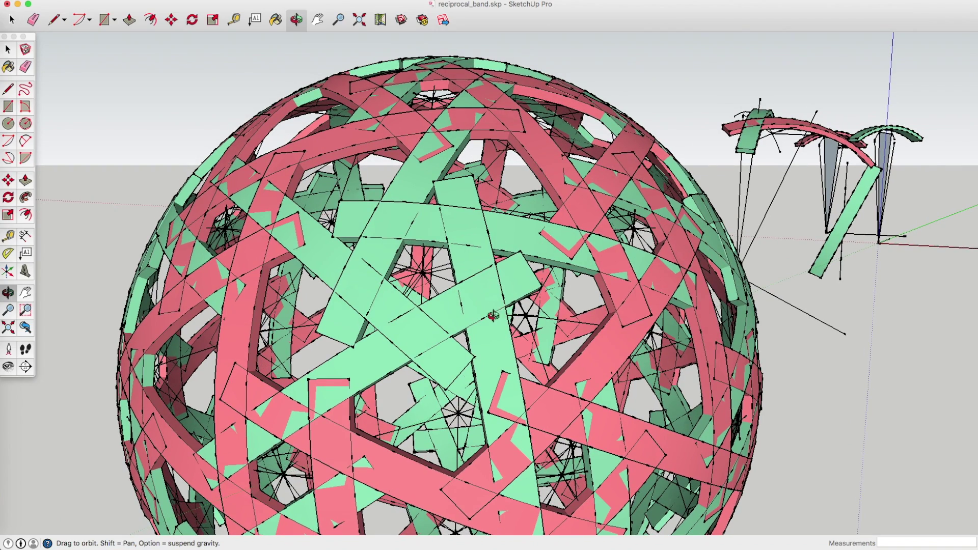
Inspect the green and red strut crossings around the sphere's openings, including those on its lower side
left_click_drag(492, 316, 456, 314)
left_click_drag(485, 404, 498, 295)
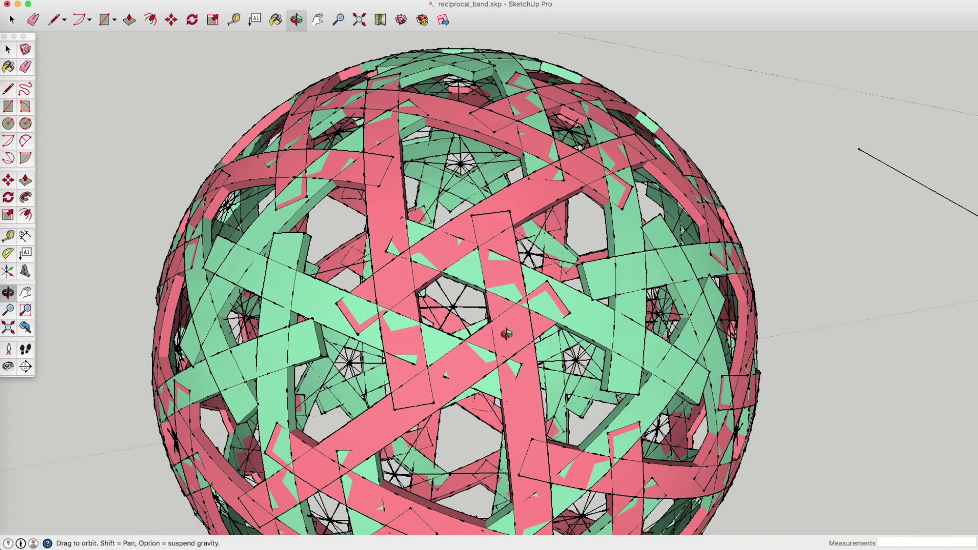
left_click_drag(468, 306, 407, 250)
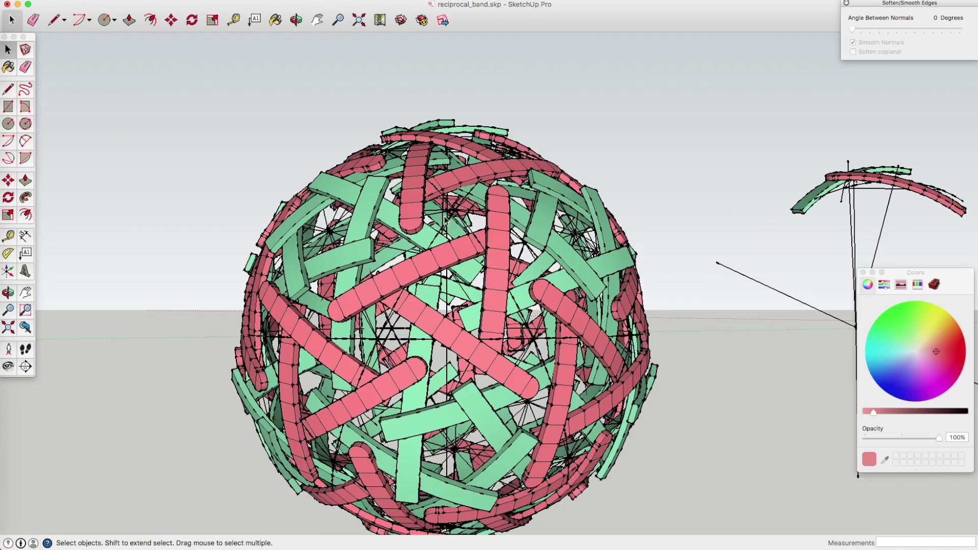
Close the Colors and Soften/Smooth Edges windows
left_click(862, 273)
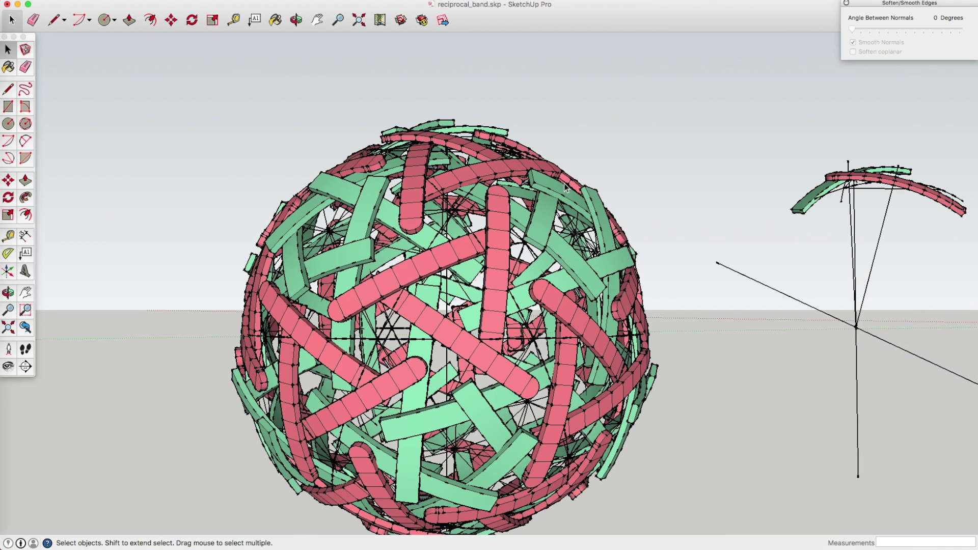
left_click(846, 4)
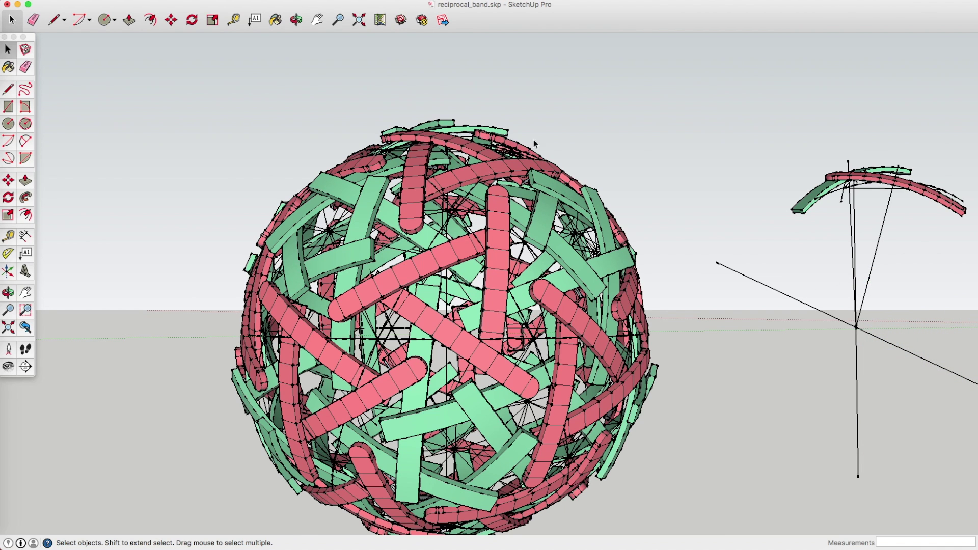
scroll(324, 210, "down", 3)
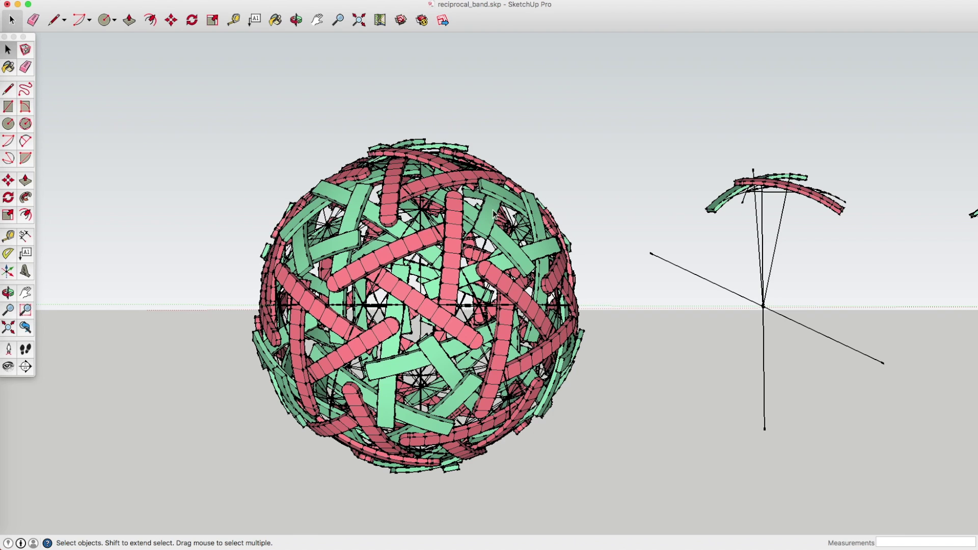
scroll(366, 193, "down", 3)
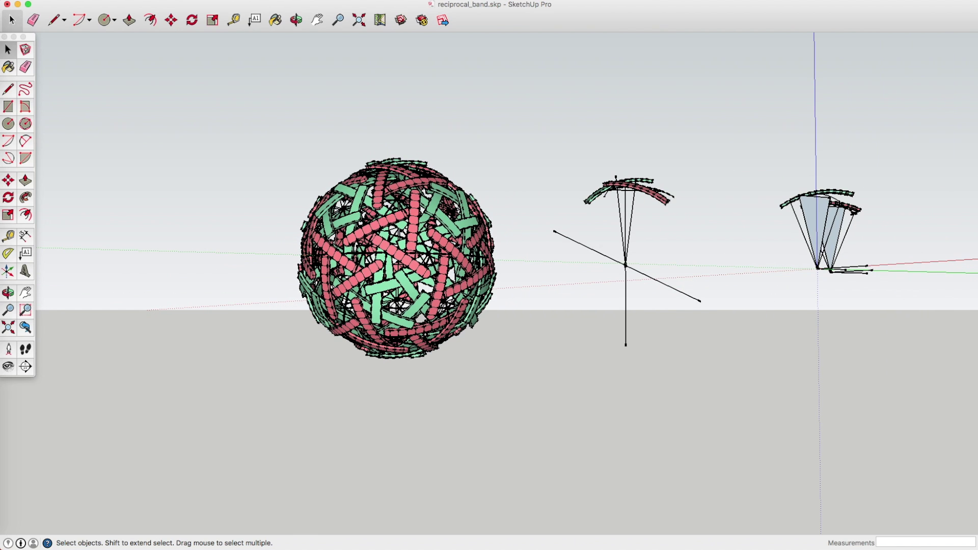
Examine the single green and red struts over their blue triangles from the side, comparing their curvature and ends
left_click(296, 20)
left_click_drag(358, 153, 457, 225)
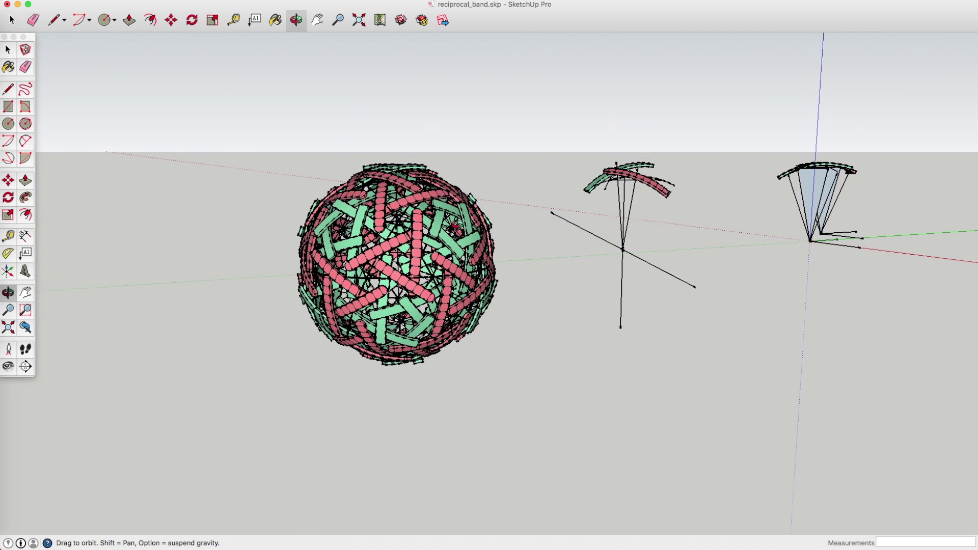
scroll(855, 159, "up", 10)
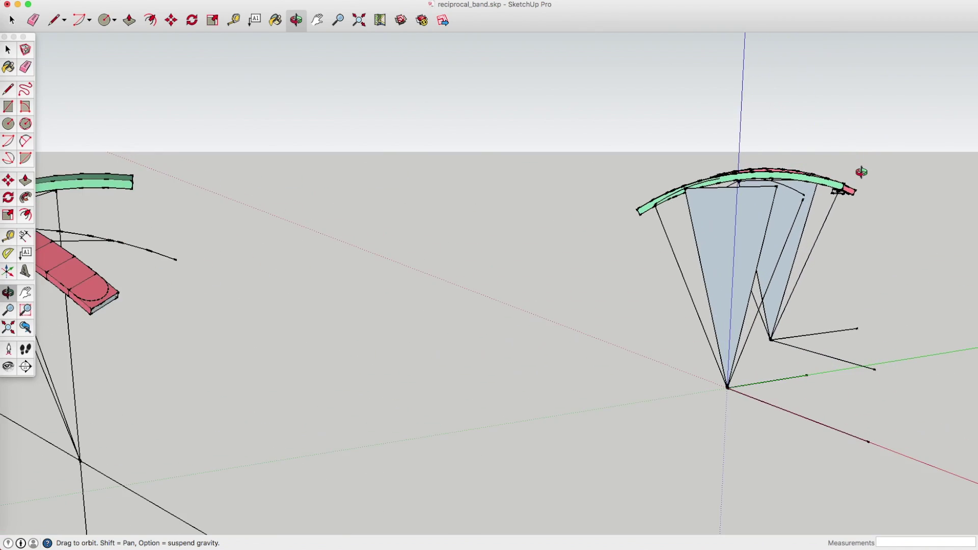
scroll(861, 172, "up", 2)
scroll(812, 187, "up", 6)
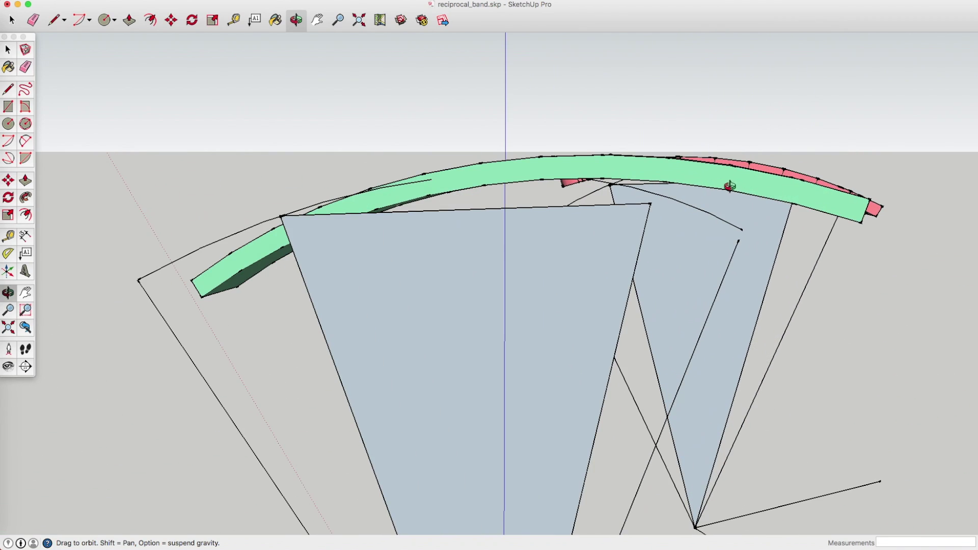
left_click_drag(511, 237, 591, 225)
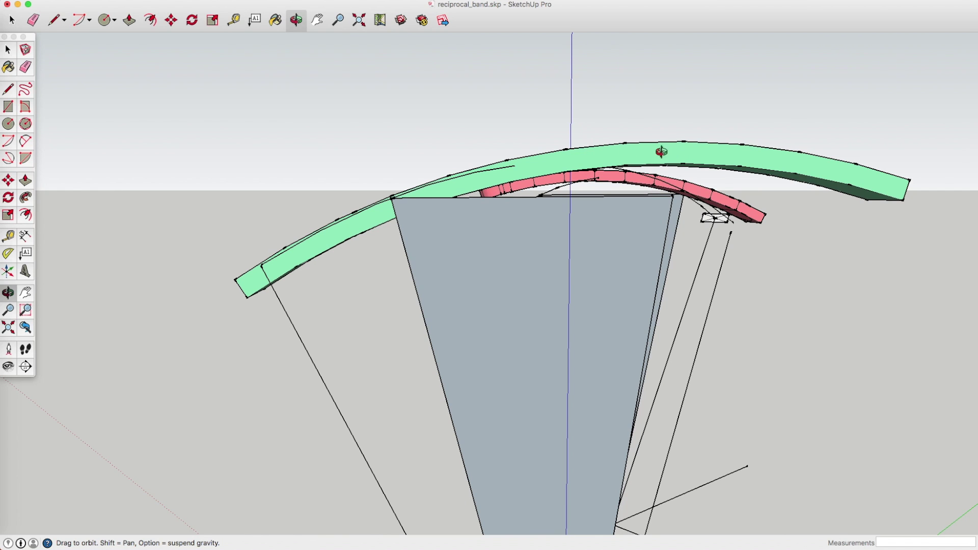
left_click_drag(670, 162, 489, 174)
scroll(489, 173, "down", 5)
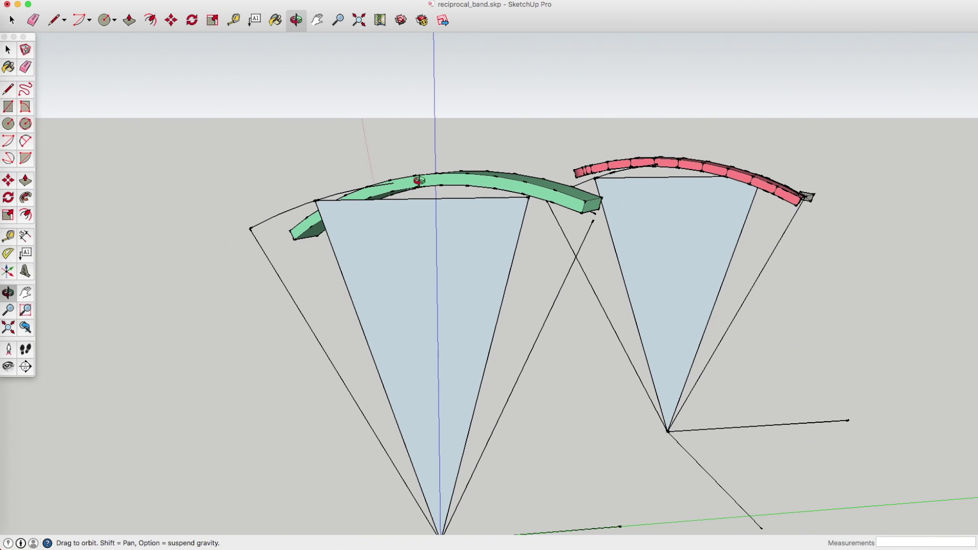
scroll(711, 185, "up", 5)
scroll(710, 185, "up", 1)
left_click_drag(709, 186, 749, 175)
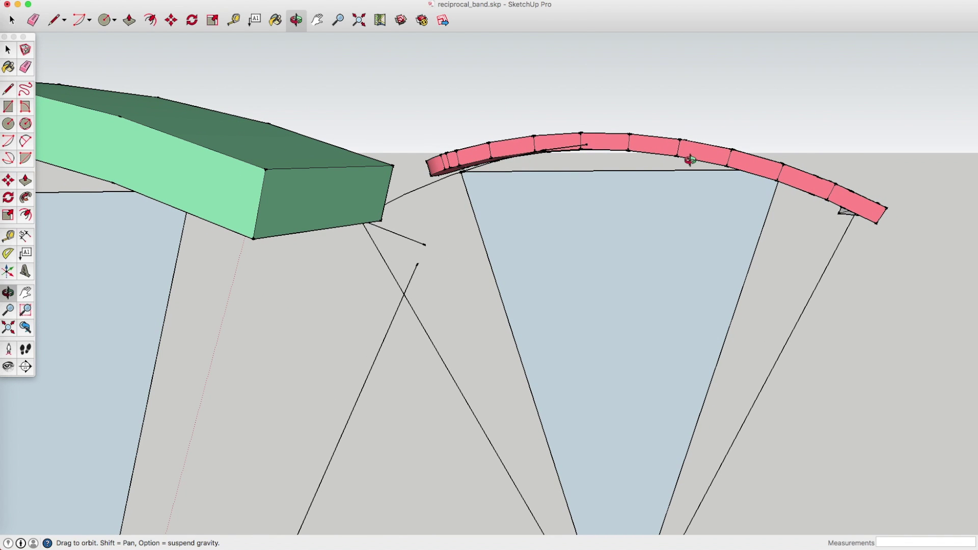
left_click(73, 1)
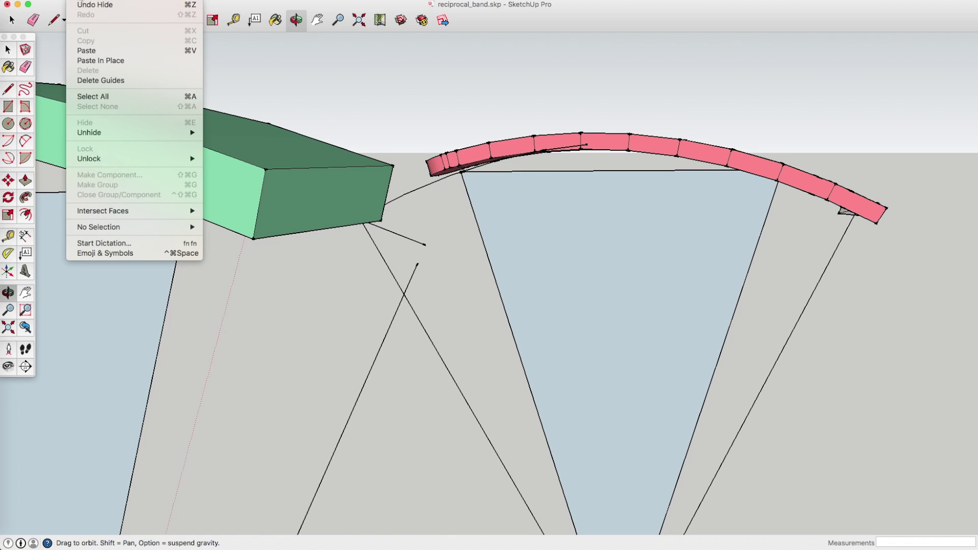
left_click(473, 1)
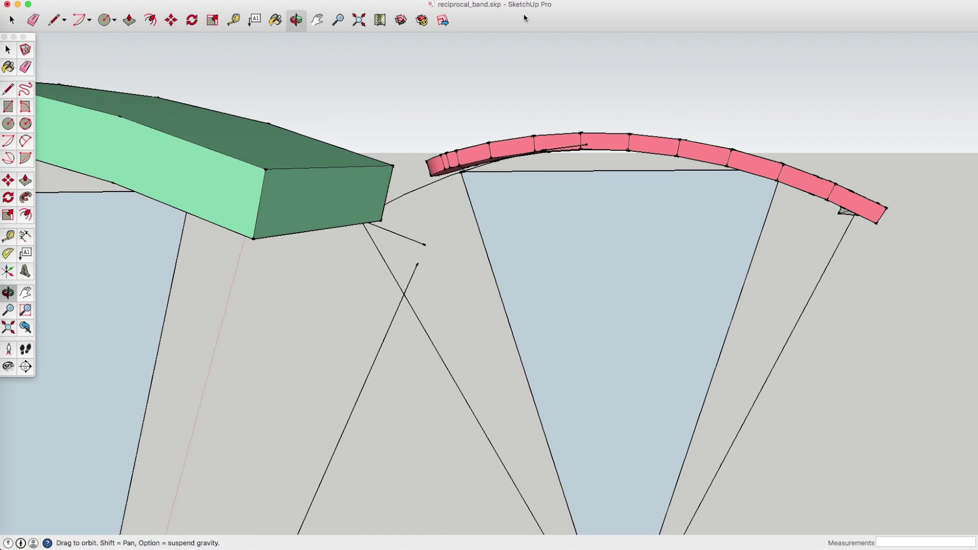
Examine from above how the single red and green struts extend past the corners of their blue triangles
mouse_move(668, 172)
left_mouse_down()
mouse_move(683, 174)
mouse_move(657, 179)
left_mouse_up()
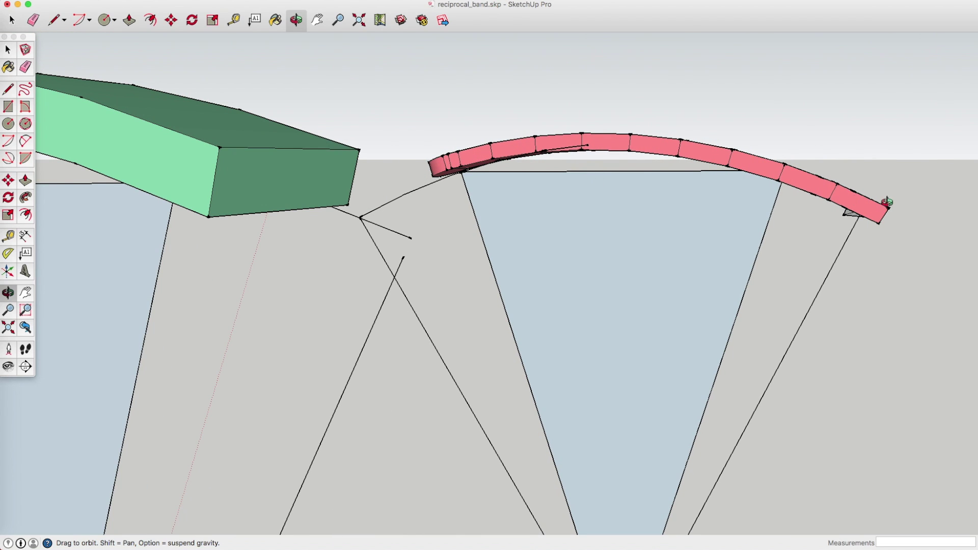
mouse_move(657, 147)
left_mouse_down()
mouse_move(653, 192)
mouse_move(641, 153)
left_mouse_up()
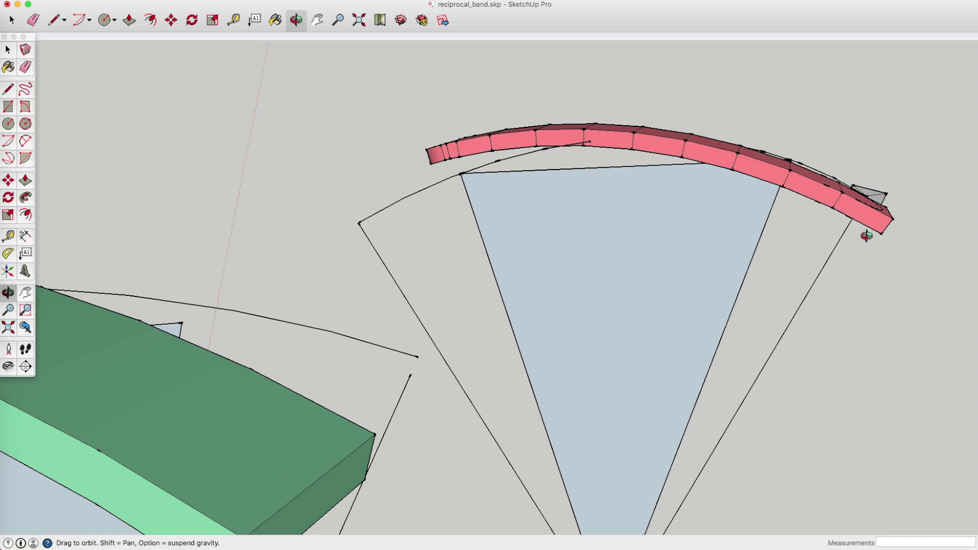
left_click_drag(864, 240, 858, 244)
scroll(857, 214, "down", 5)
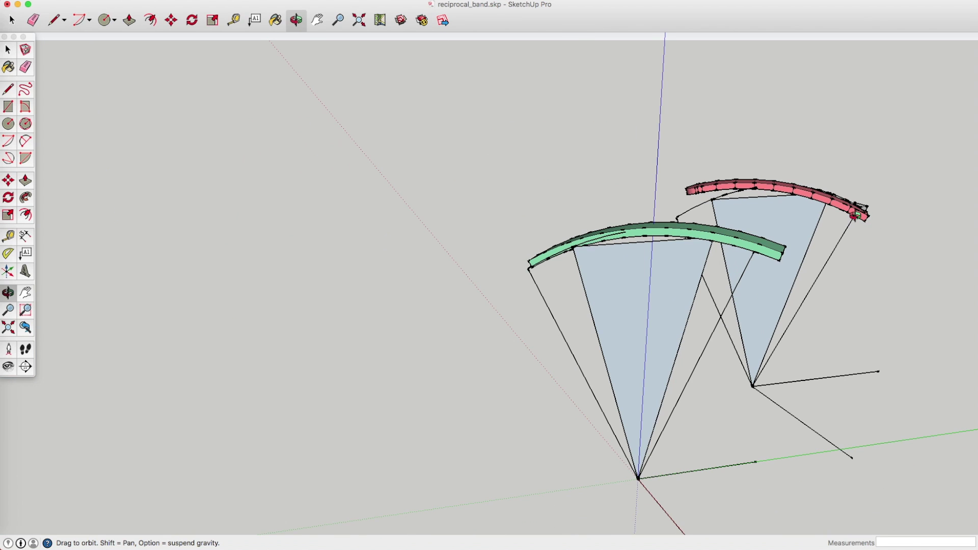
scroll(648, 236, "up", 5)
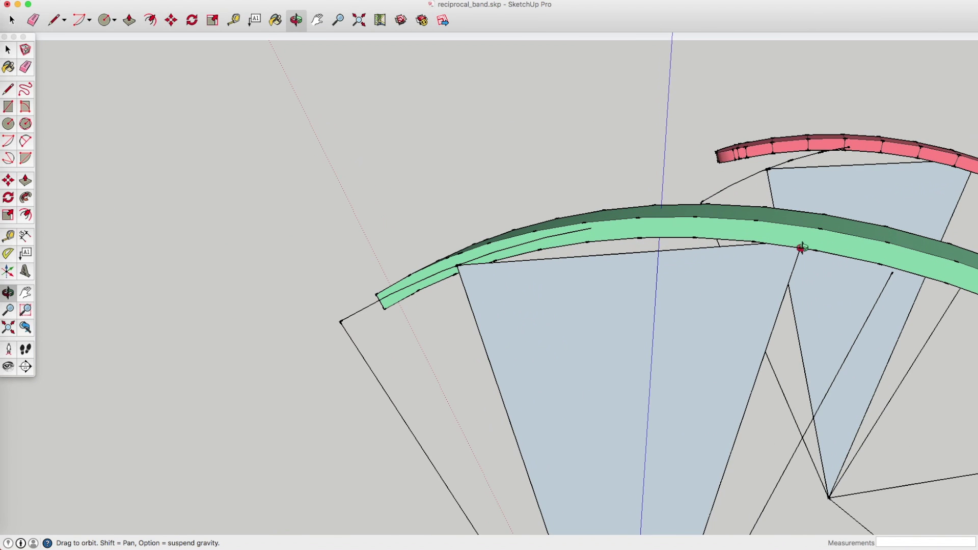
Examine the sphere up close where green struts cross each other and the round-ended red struts rest on them
scroll(787, 253, "down", 7)
scroll(787, 253, "down", 5)
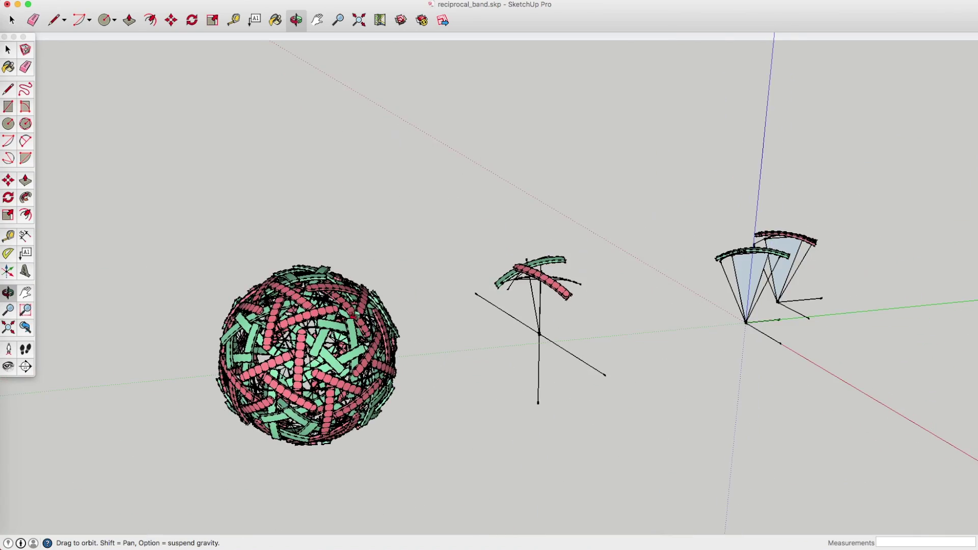
scroll(281, 333, "up", 8)
left_click_drag(342, 358, 336, 275)
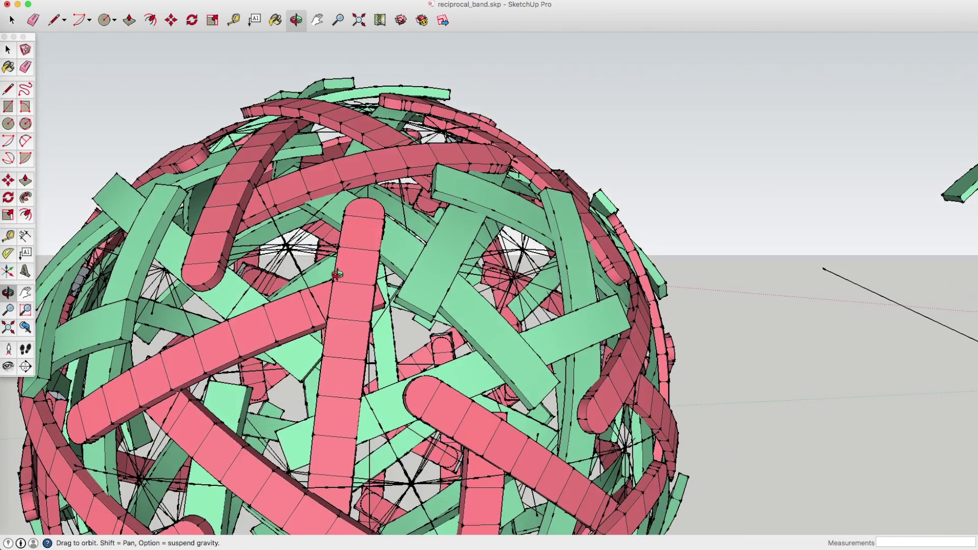
left_click_drag(433, 294, 426, 256)
scroll(433, 178, "up", 5)
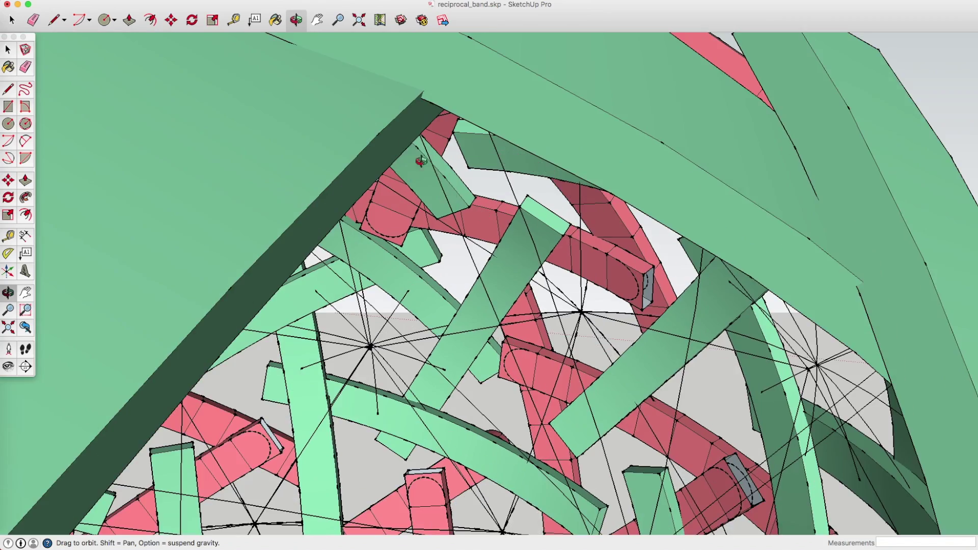
left_click_drag(349, 197, 326, 153)
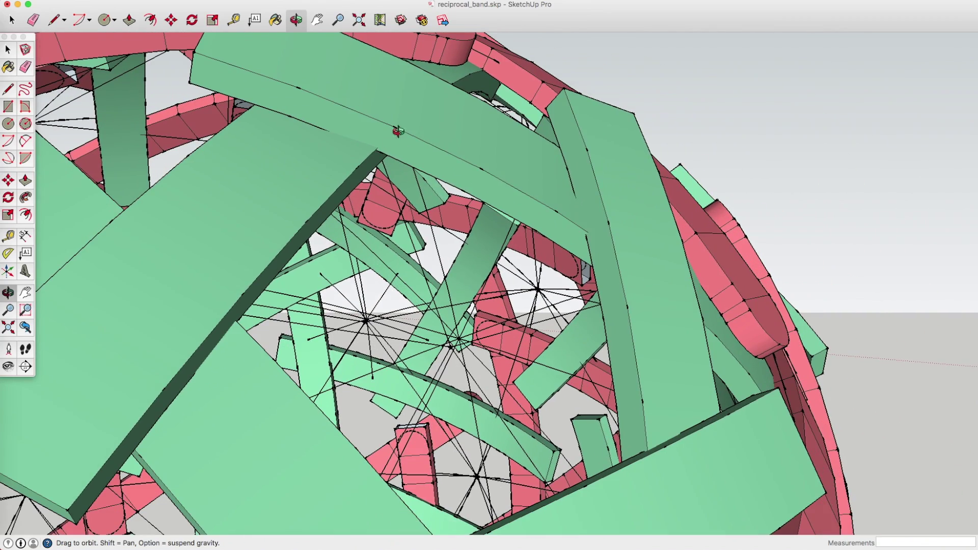
left_click_drag(586, 222, 436, 195)
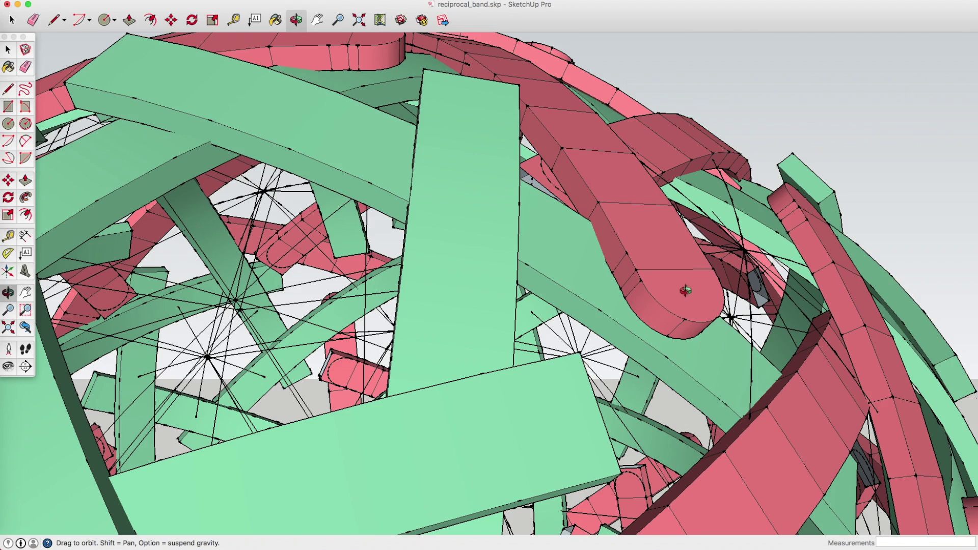
left_click_drag(672, 294, 501, 283)
left_click_drag(408, 329, 449, 351)
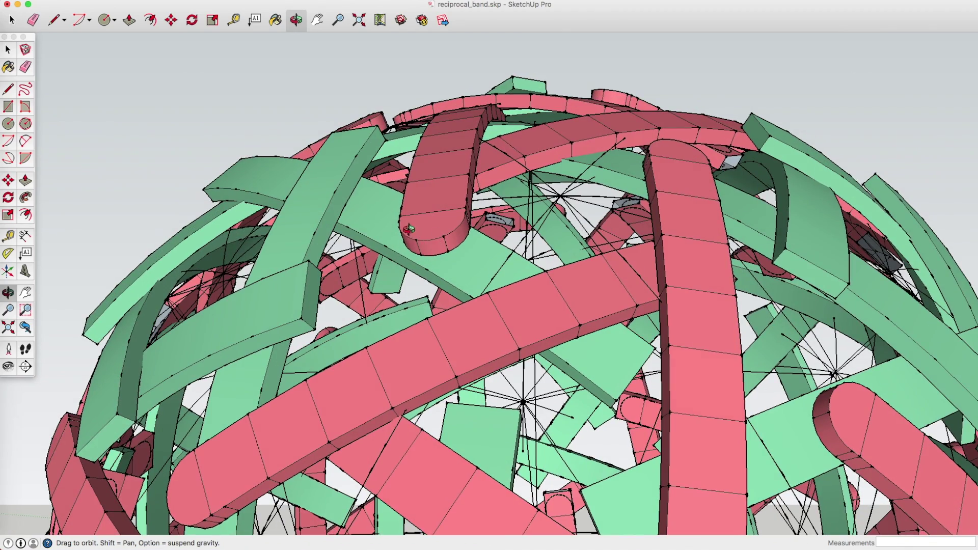
left_click_drag(436, 236, 561, 332)
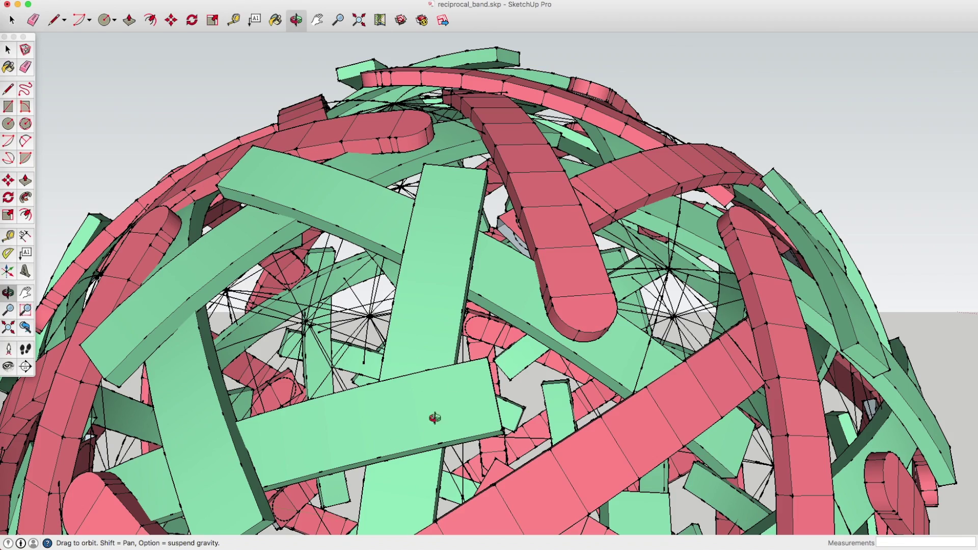
Examine the five-strut green ring and the surrounding red struts from farther out to check the overall weave
left_click_drag(435, 417, 457, 411)
scroll(507, 400, "down", 6)
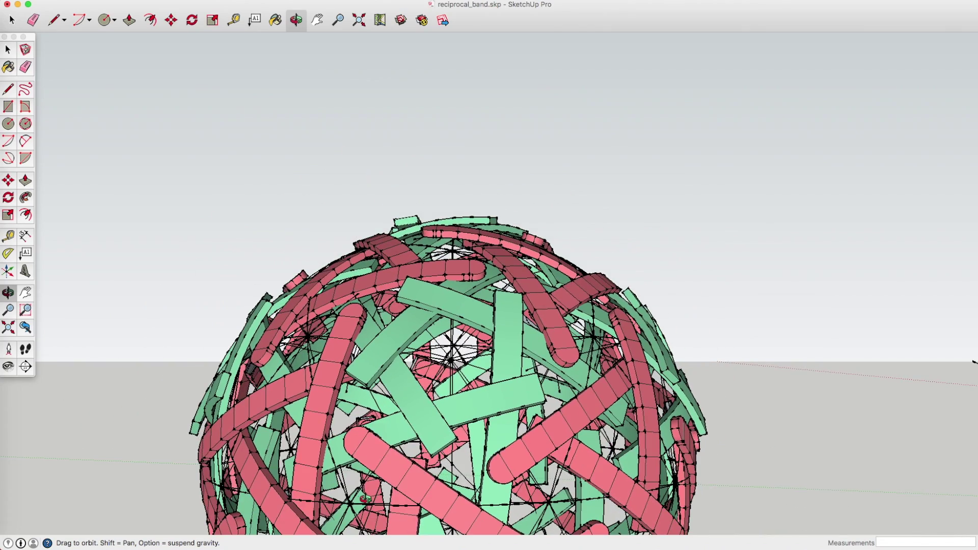
left_click_drag(386, 443, 369, 450)
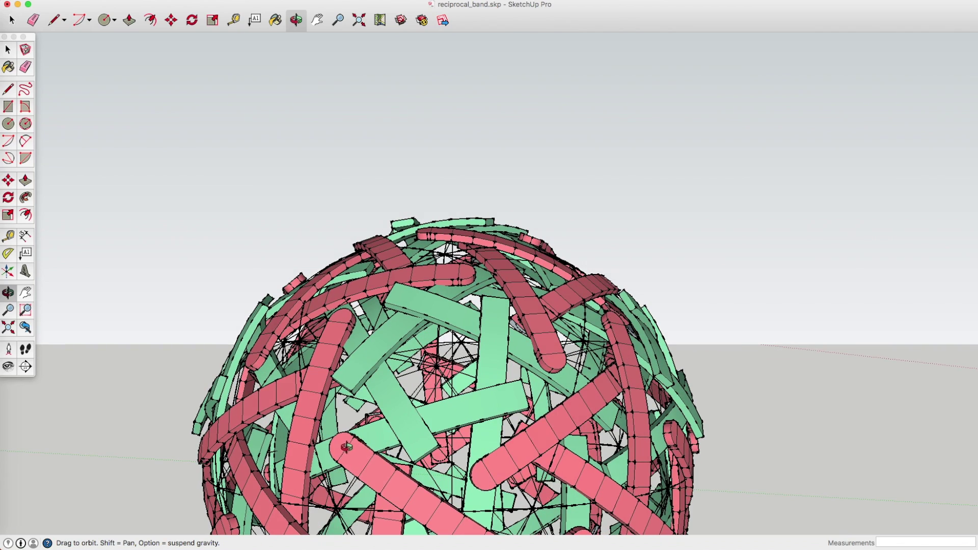
left_click_drag(463, 415, 394, 394)
scroll(395, 395, "down", 3)
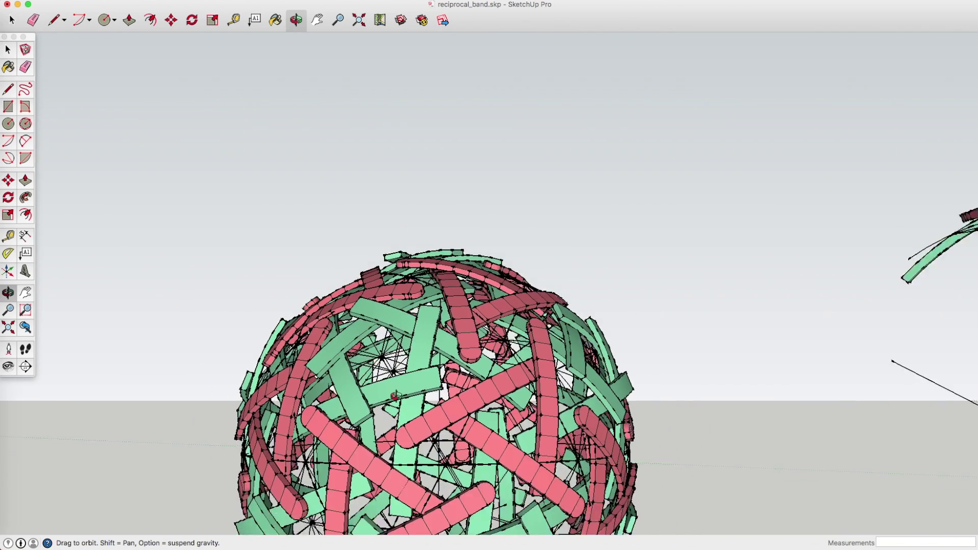
scroll(403, 339, "down", 2)
scroll(414, 435, "up", 6)
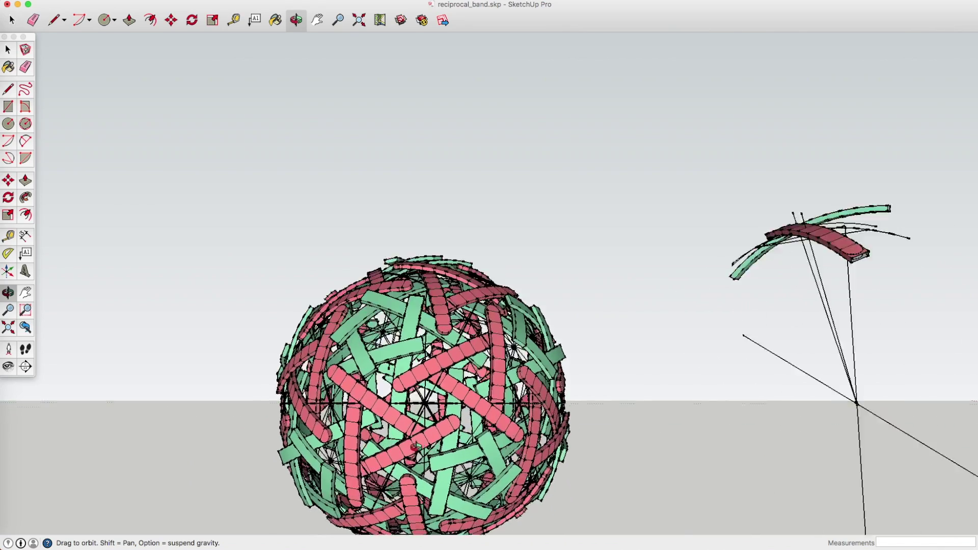
mouse_move(419, 304)
left_mouse_down()
mouse_move(345, 293)
mouse_move(416, 303)
left_mouse_up()
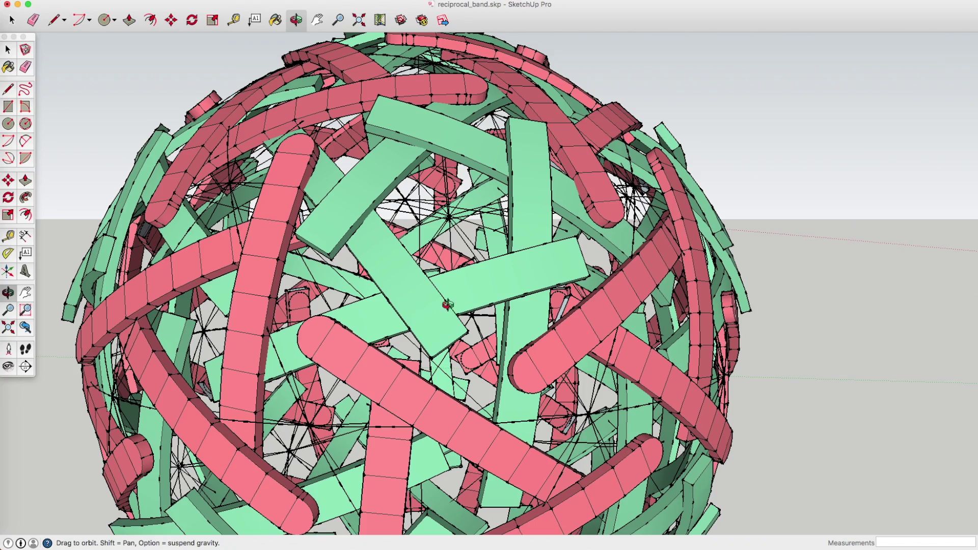
left_click_drag(420, 325, 454, 332)
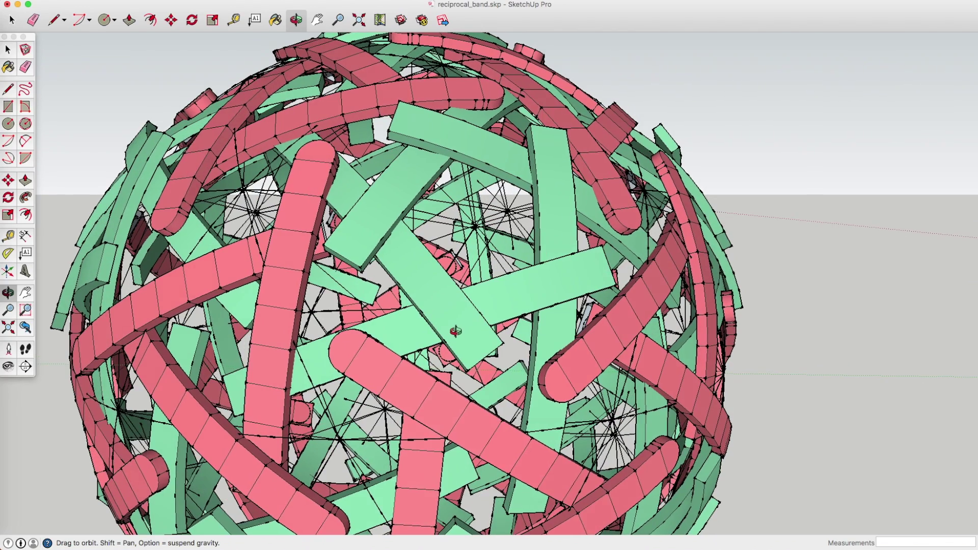
scroll(408, 298, "down", 1)
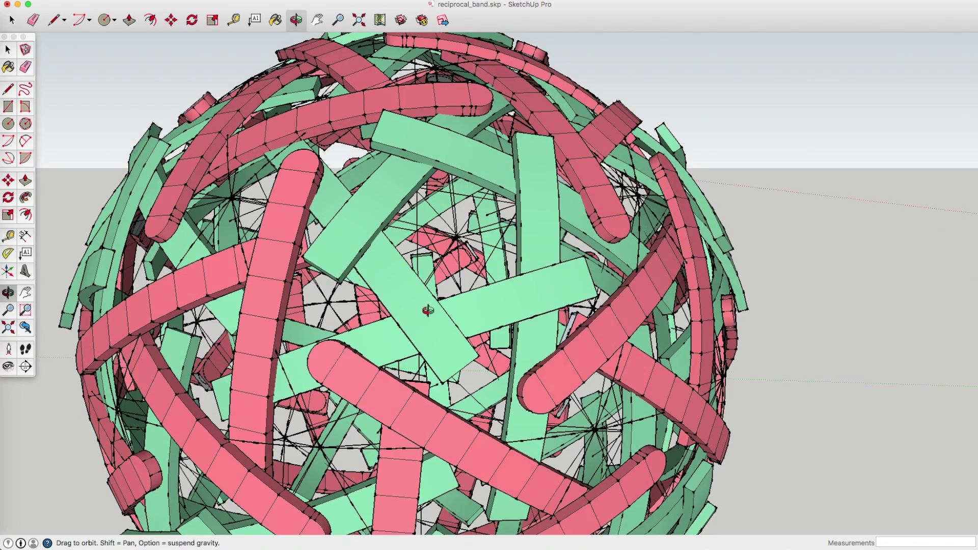
scroll(427, 310, "down", 2)
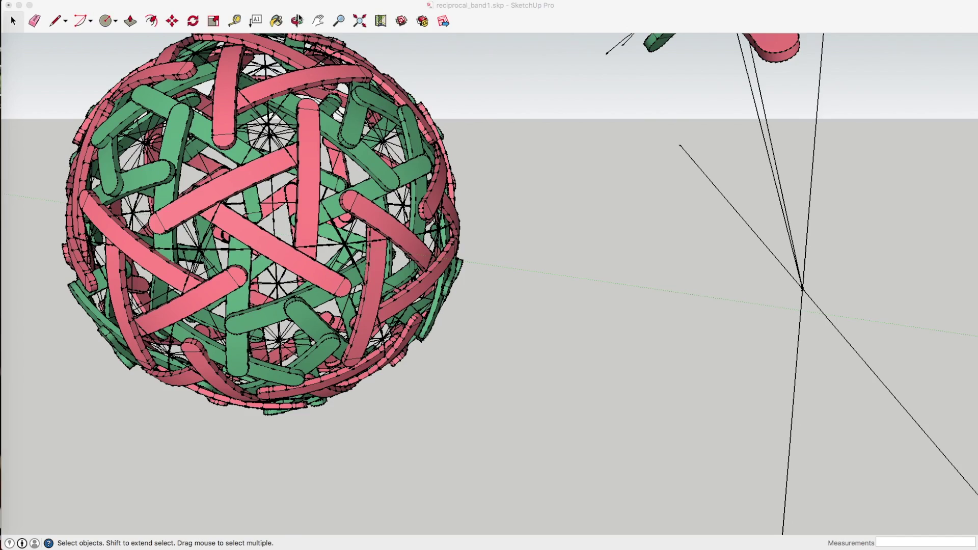
Examine the reciprocal_band1.skp sphere, checking the rounded ends and smoothed faces of both green and red struts
left_click(296, 20)
left_click_drag(265, 172, 451, 249)
scroll(451, 250, "down", 2)
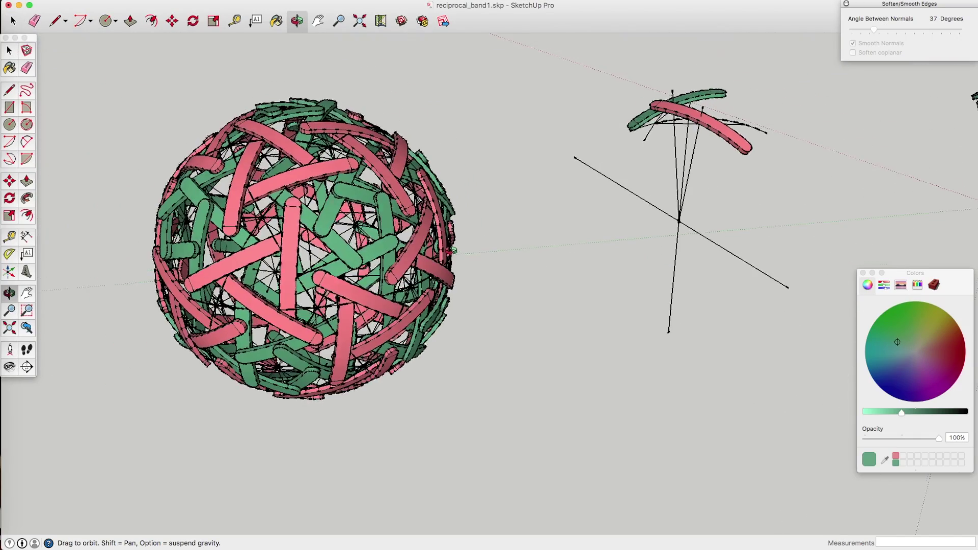
scroll(344, 285, "up", 2)
scroll(327, 277, "up", 1)
left_click_drag(327, 277, 379, 285)
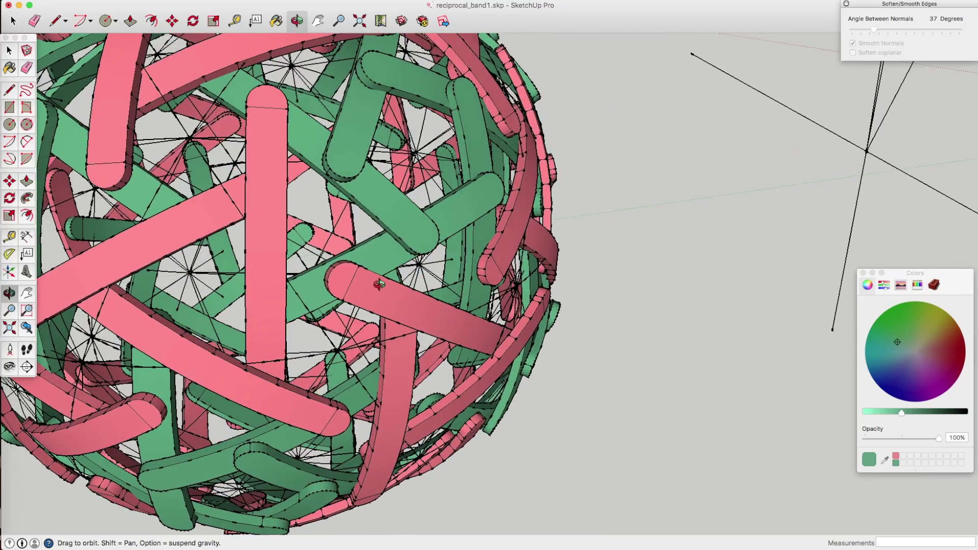
Examine the weave of red struts around the green five-strut ring, from close up and from farther out
left_click_drag(319, 198, 303, 157)
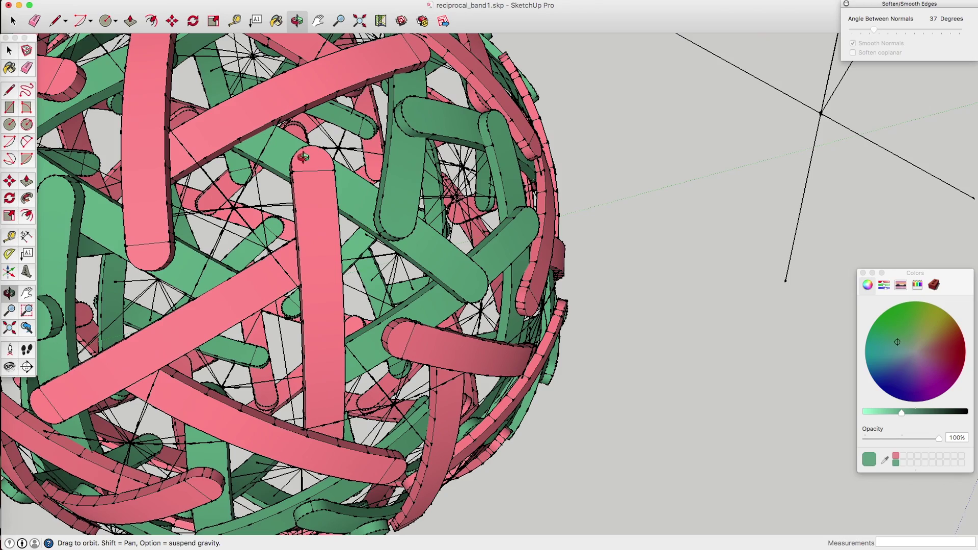
scroll(420, 173, "down", 6)
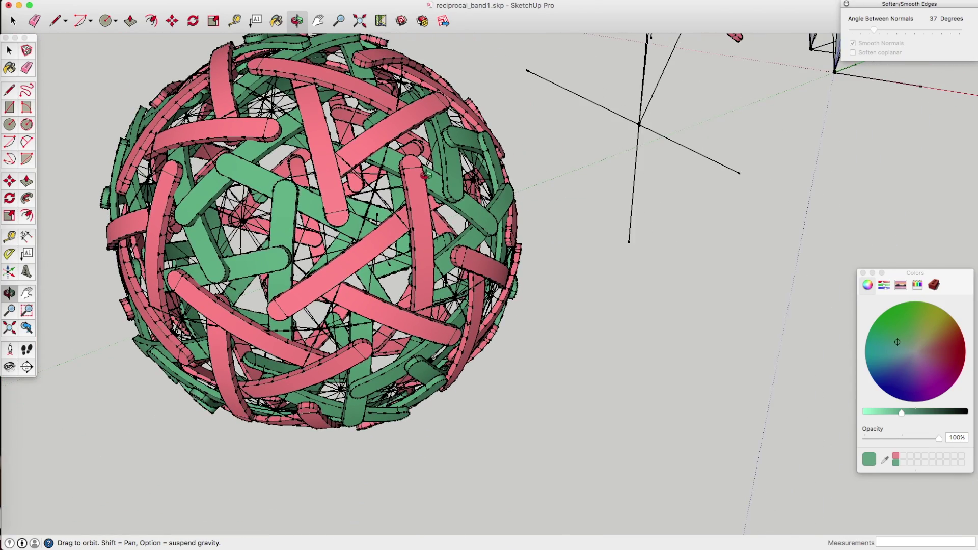
scroll(424, 175, "down", 3)
left_click_drag(336, 181, 376, 222)
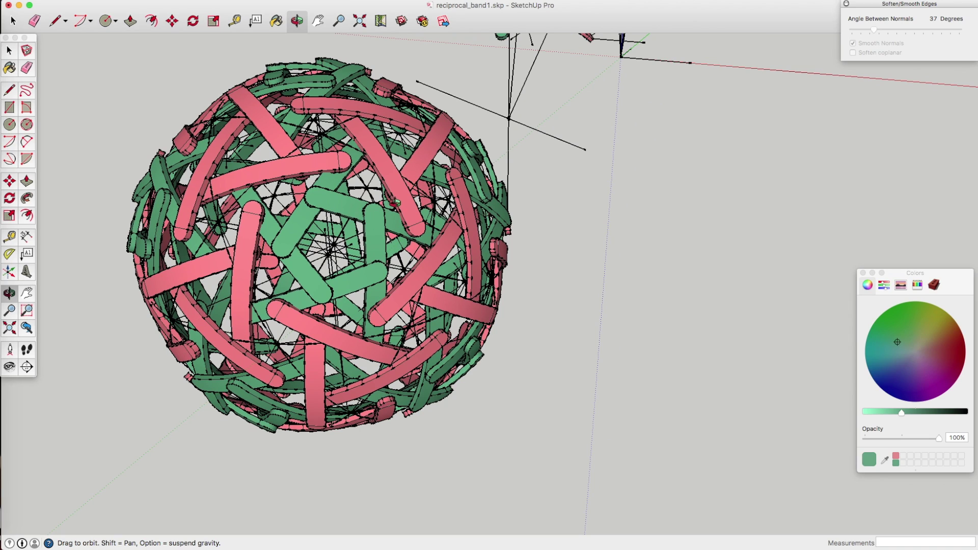
scroll(385, 219, "down", 5)
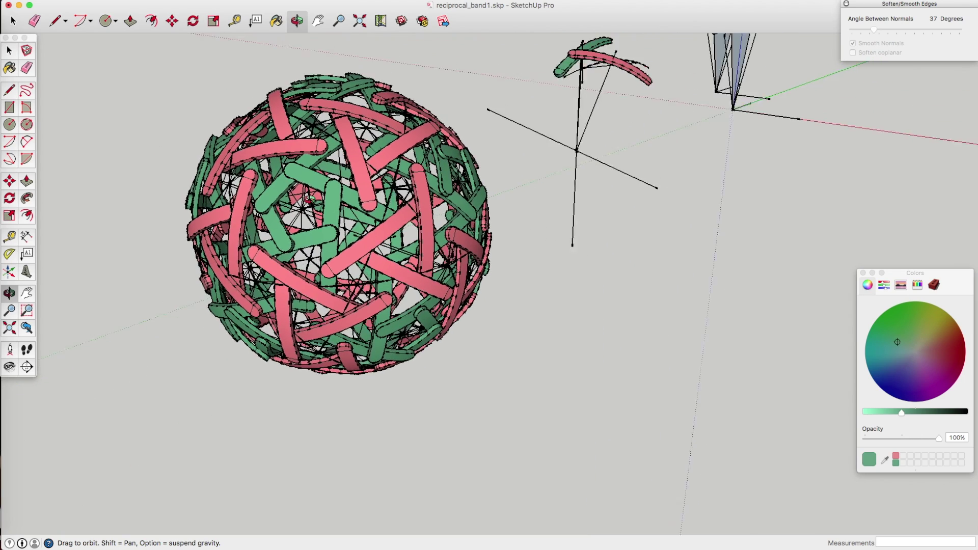
left_click_drag(348, 201, 336, 251)
scroll(330, 233, "down", 2)
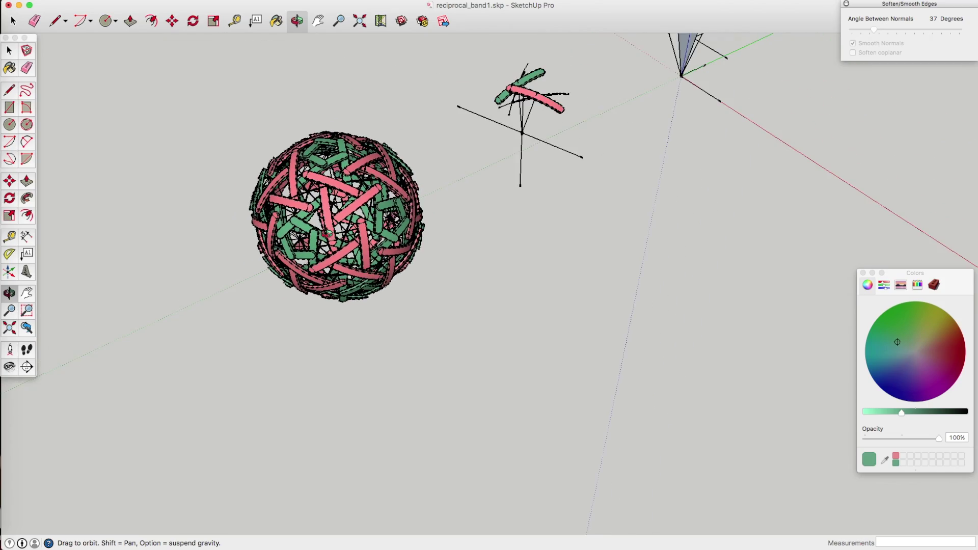
scroll(325, 234, "up", 3)
left_click_drag(334, 167, 474, 168)
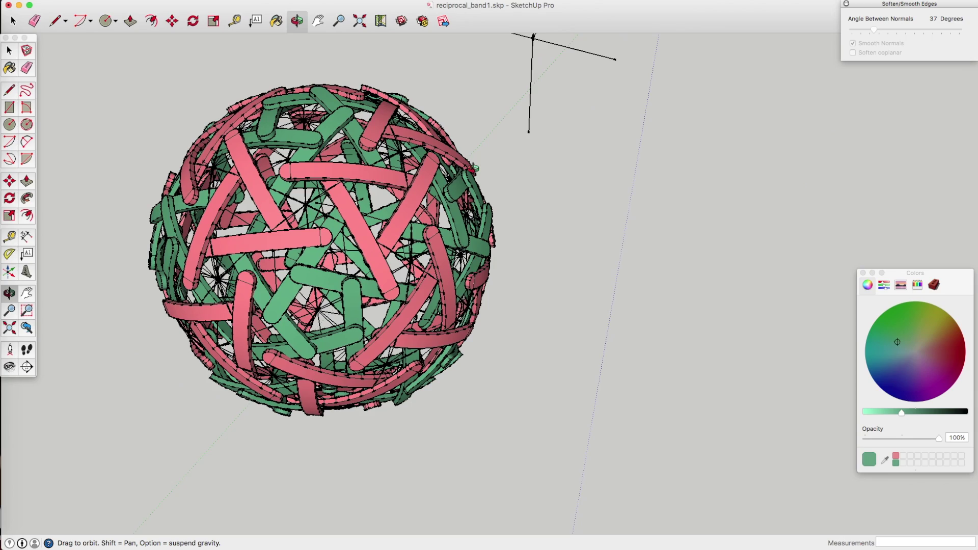
left_click_drag(295, 224, 336, 180)
scroll(300, 214, "up", 5)
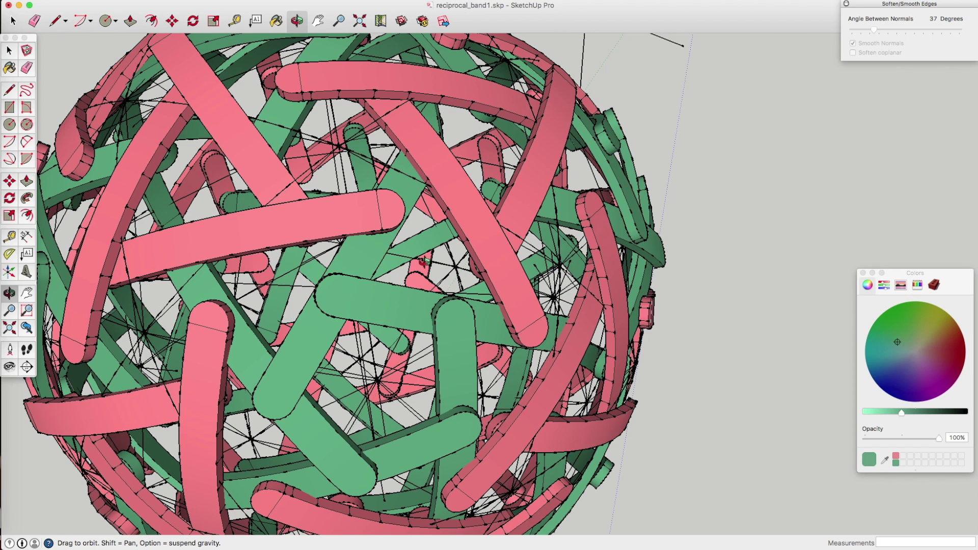
Examine the whole sphere from several sides and at horizon level, checking how the triangular groups of red struts overlap
scroll(417, 278, "down", 10)
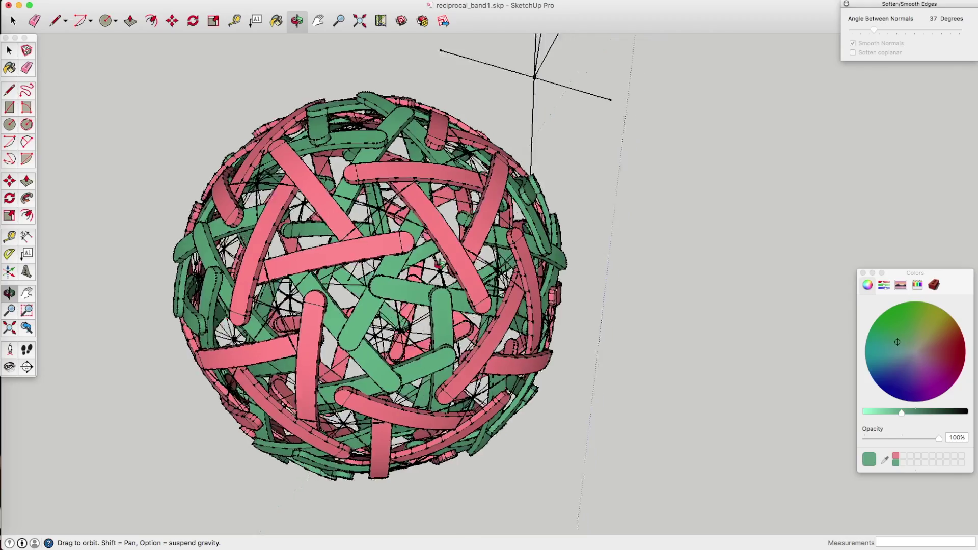
left_click_drag(438, 264, 636, 237)
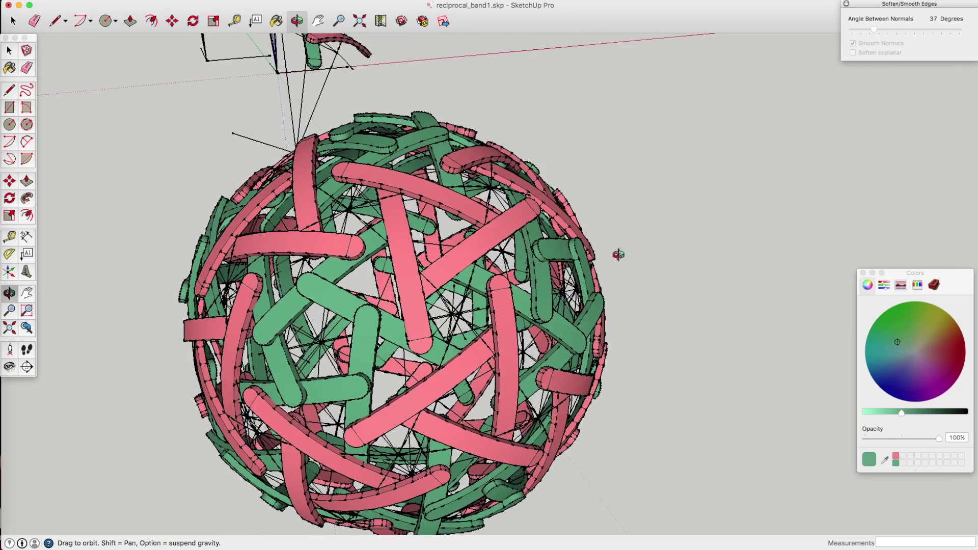
left_click_drag(449, 372, 376, 300)
left_click_drag(439, 375, 326, 366)
left_click_drag(472, 365, 456, 415)
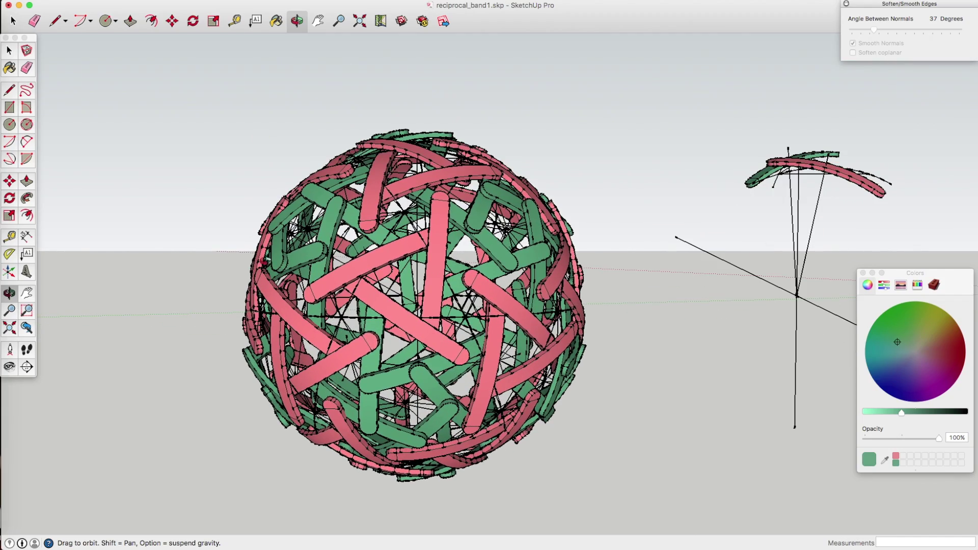
mouse_move(446, 362)
left_mouse_down()
mouse_move(613, 371)
mouse_move(446, 357)
left_mouse_up()
scroll(412, 314, "up", 5)
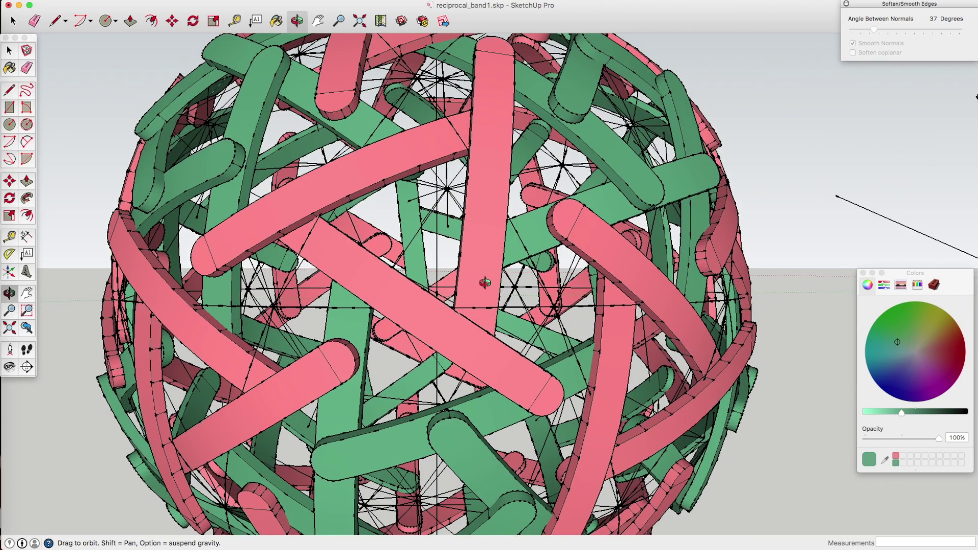
scroll(485, 283, "down", 6)
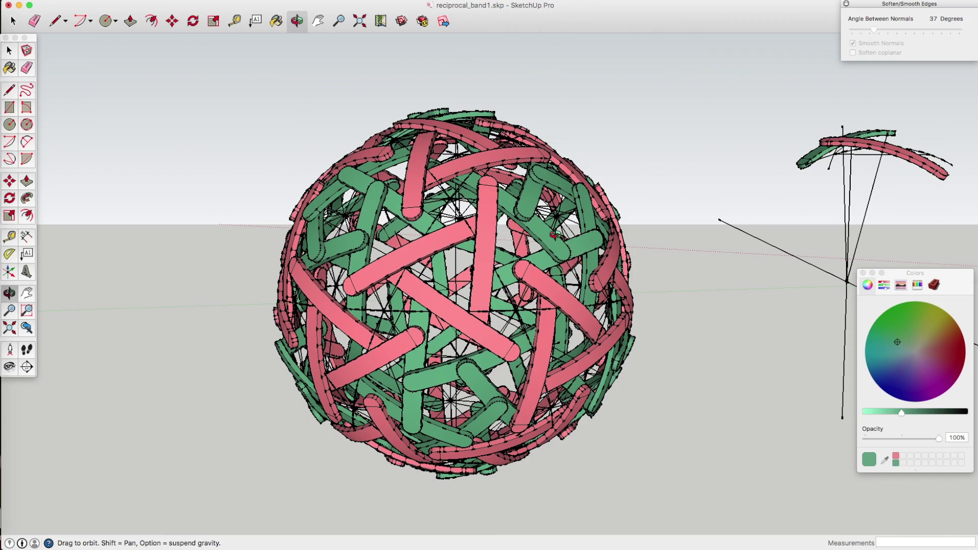
Model a bolt head on the green strut's rounded end by extruding a hexagon of about 237 mm radius by about 152 mm
scroll(513, 258, "up", 10)
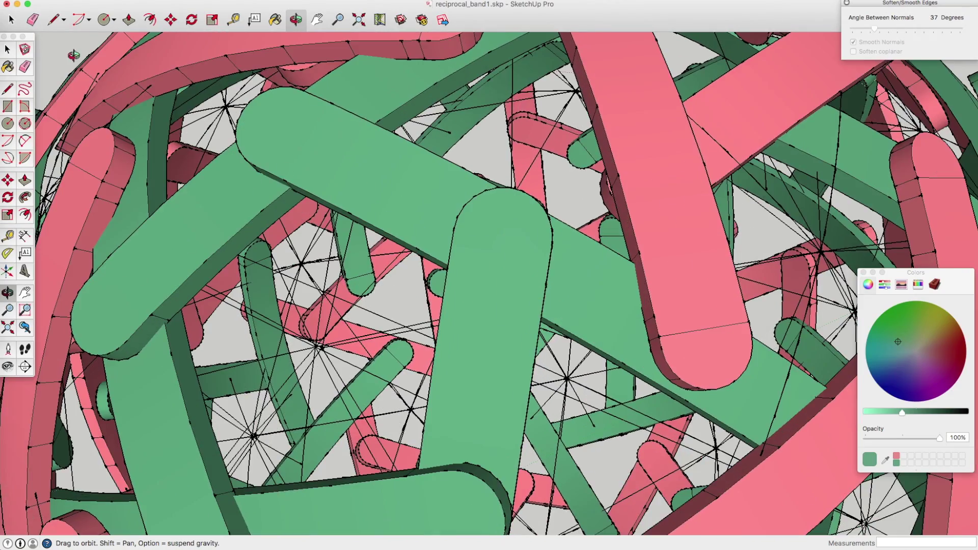
key("space")
left_click(316, 153)
key("shift+c")
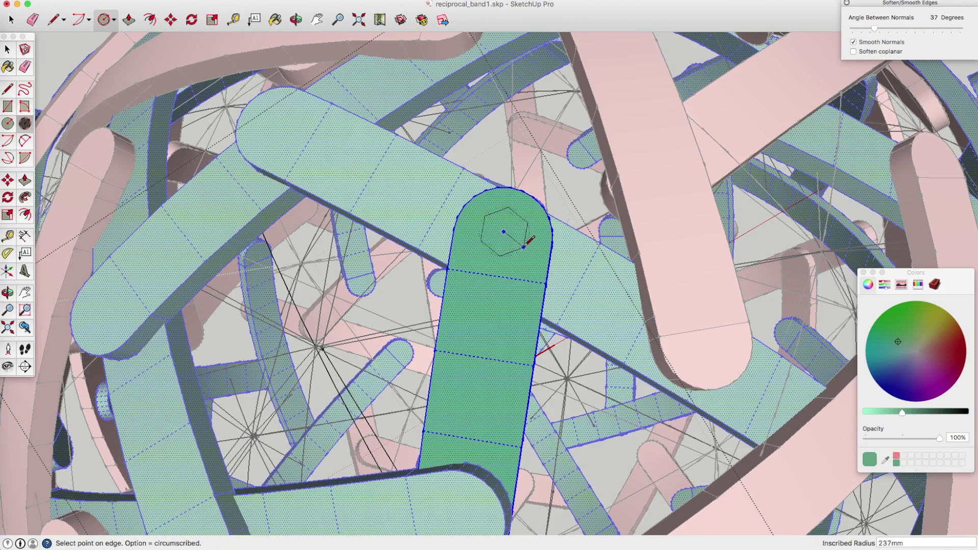
left_click(525, 248)
key("p")
scroll(505, 224, "down", 10)
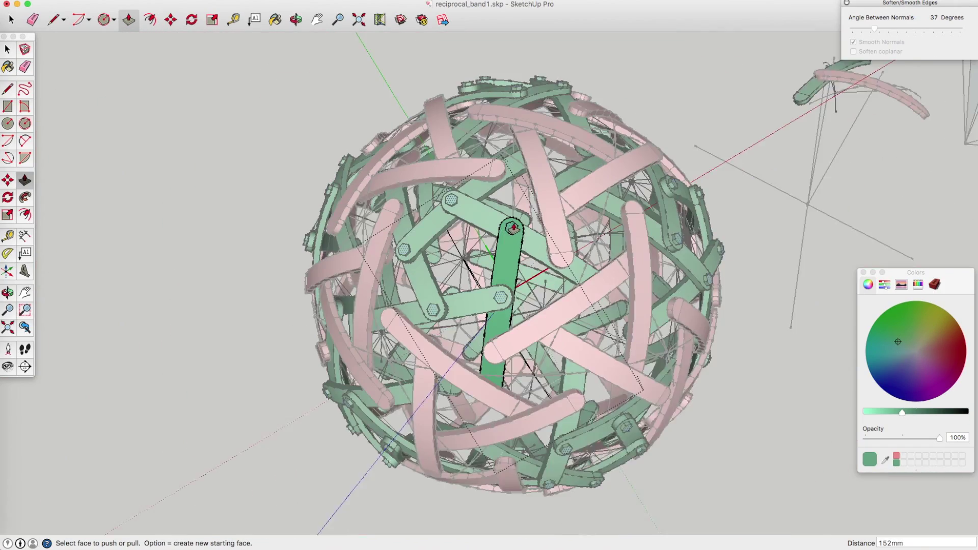
scroll(478, 255, "up", 2)
scroll(457, 283, "down", 3)
key("space")
Edit the red strut component and extrude a hexagonal bolt head of about 258 mm radius on its rounded end
double_click(457, 284)
scroll(448, 288, "up", 6)
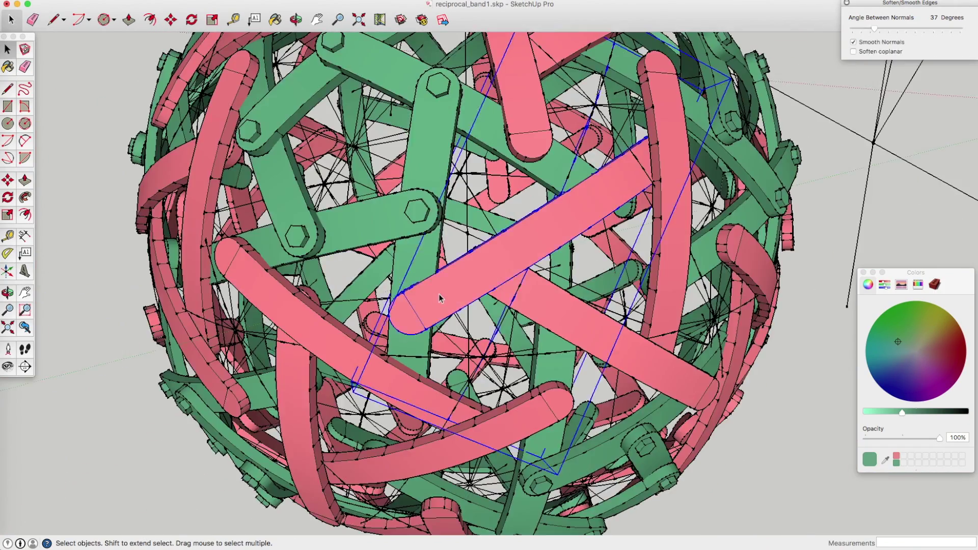
key("shift+c")
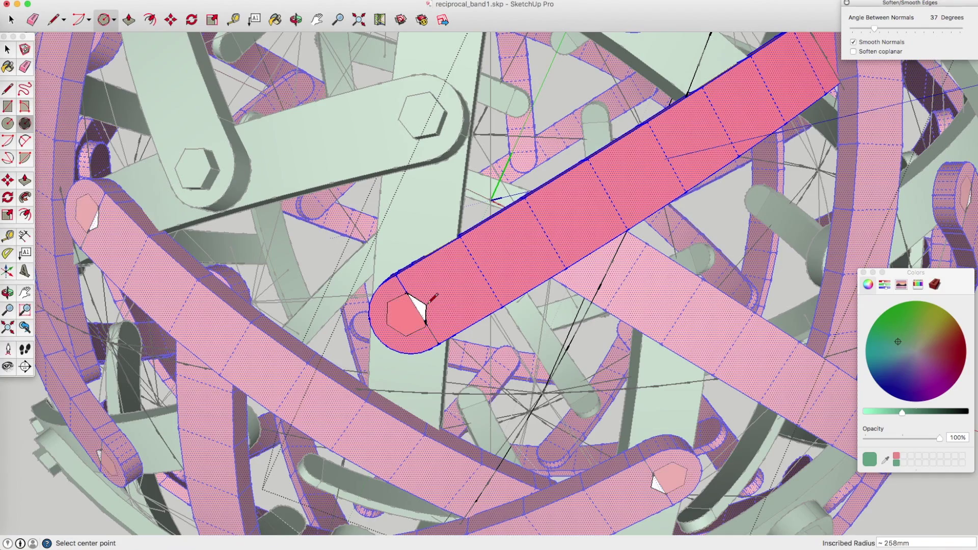
left_click(432, 297)
key("p")
scroll(406, 307, "up", 4)
left_click(406, 314)
left_click(386, 319)
scroll(387, 316, "down", 5)
Add a second hexagonal bolt head on the red strut, a short way in from its rounded end, extruded about 185 mm
key("shift+c")
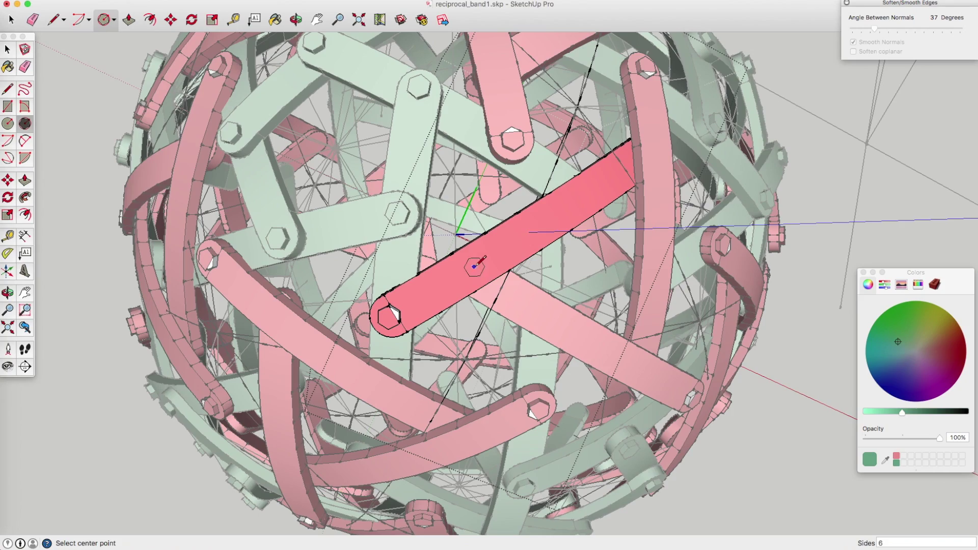
key("p")
scroll(474, 266, "up", 6)
key("space")
key("p")
scroll(508, 275, "down", 6)
scroll(399, 276, "down", 5)
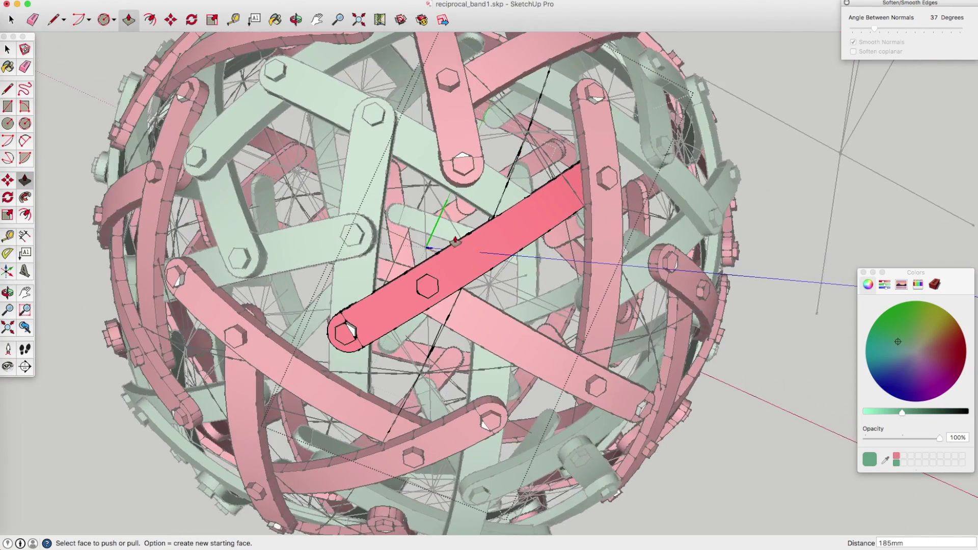
Add a third hexagonal bolt head of about 278 mm radius on the red strut, next to the crossing farther along it
middle_click_drag(398, 275, 326, 239)
scroll(297, 215, "up", 6)
scroll(297, 215, "up", 2)
key("space")
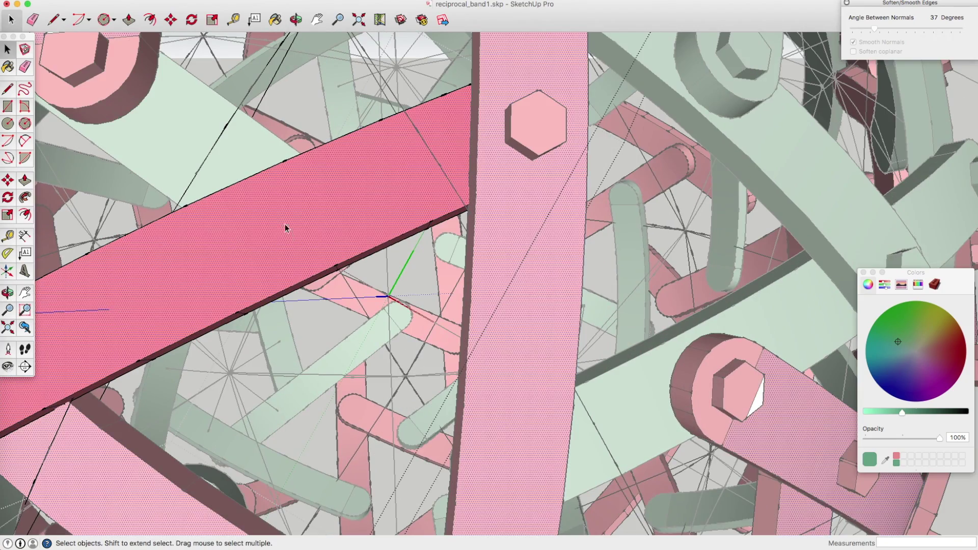
key("shift+c")
left_click(327, 202)
scroll(327, 202, "up", 2)
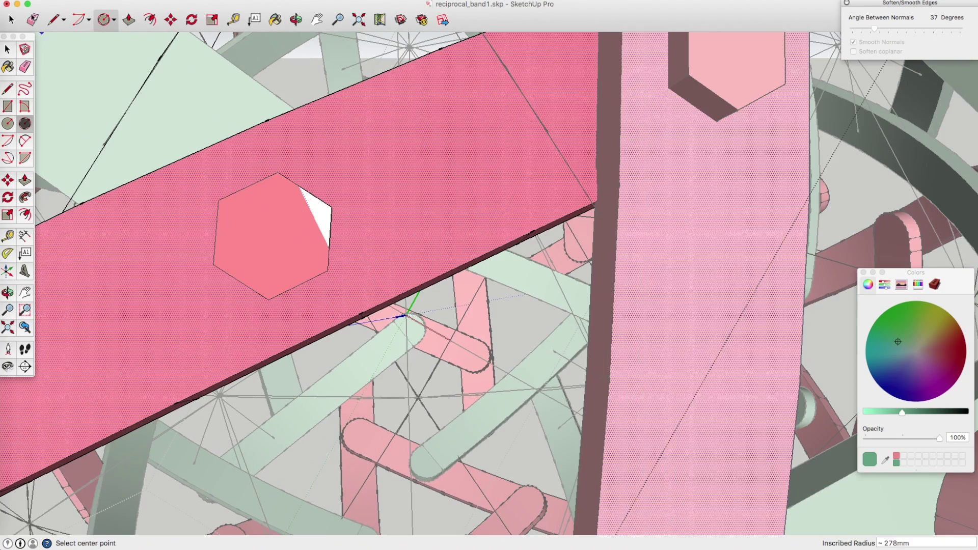
key("p")
left_click_drag(284, 204, 252, 179)
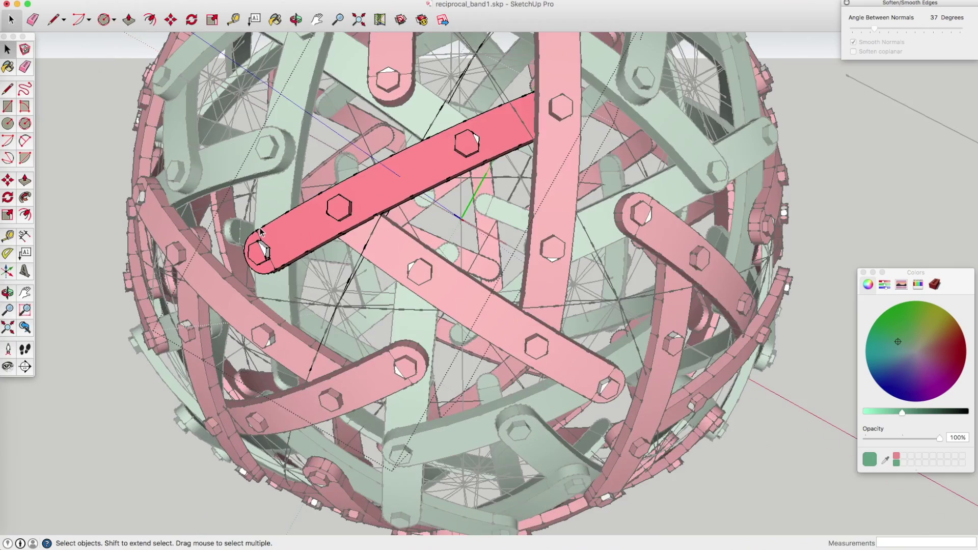
Paint all the red and green struts with the light blue-grey material from the Metal collection
left_click(383, 197)
key("b")
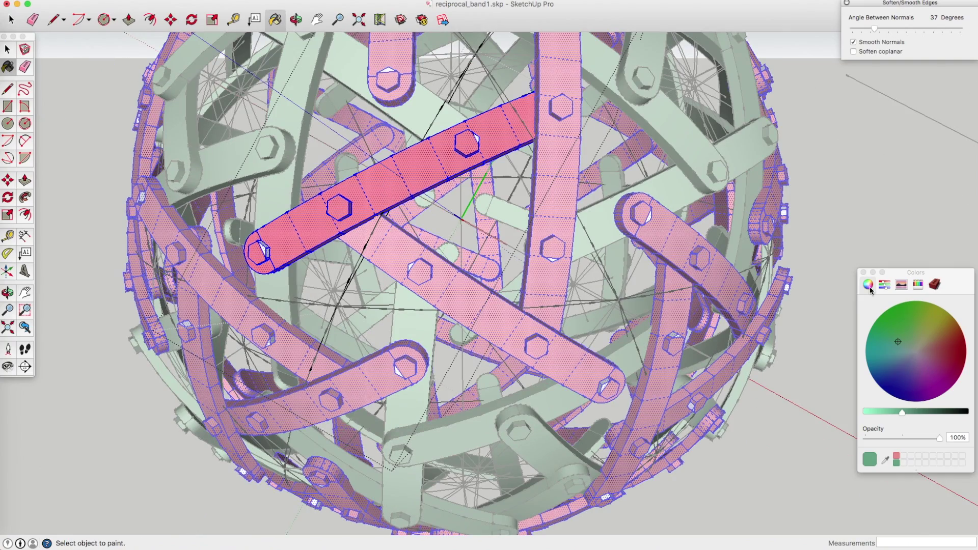
left_click(416, 174)
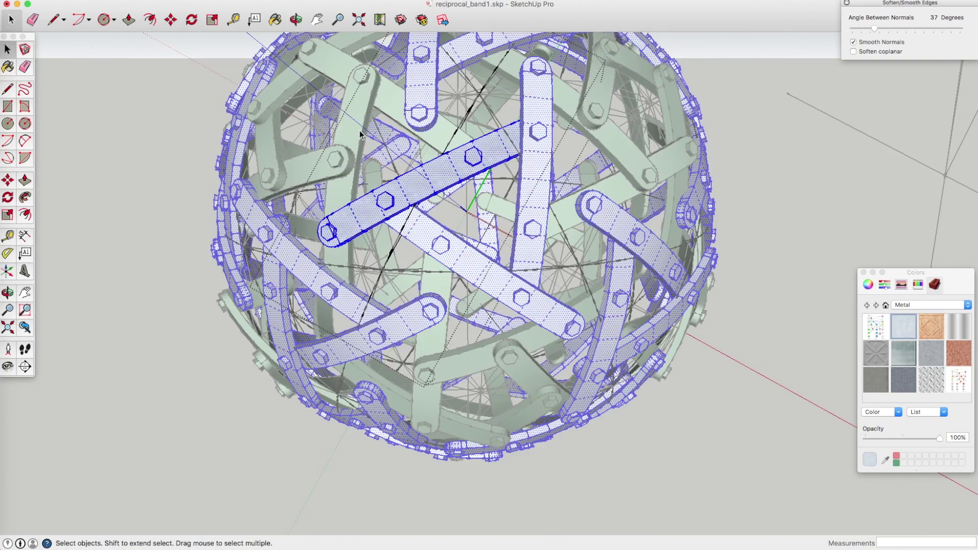
key("b")
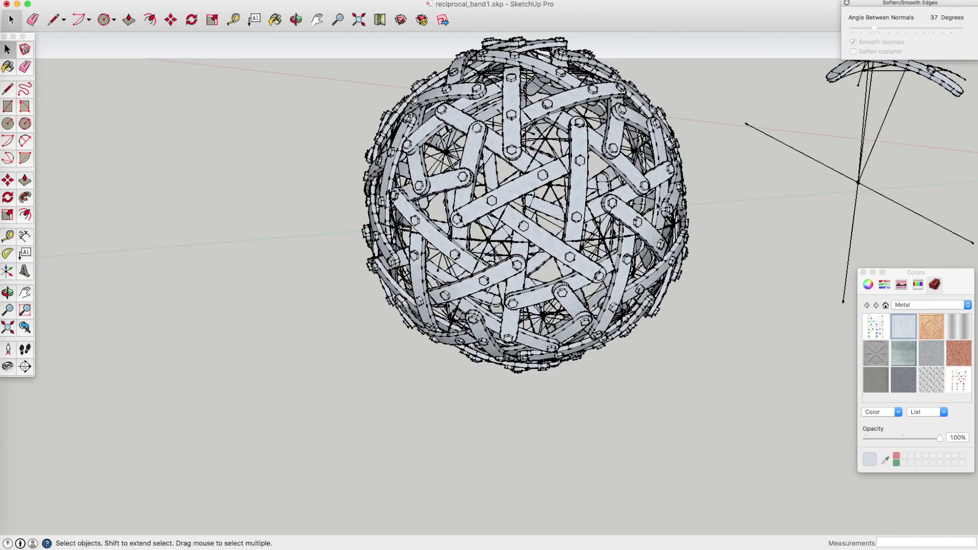
Clear the leftover strut and construction-line assemblies beside the sphere out of the scene
scroll(314, 148, "down", 5)
key("Delete")
middle_click_drag(320, 162, 407, 179)
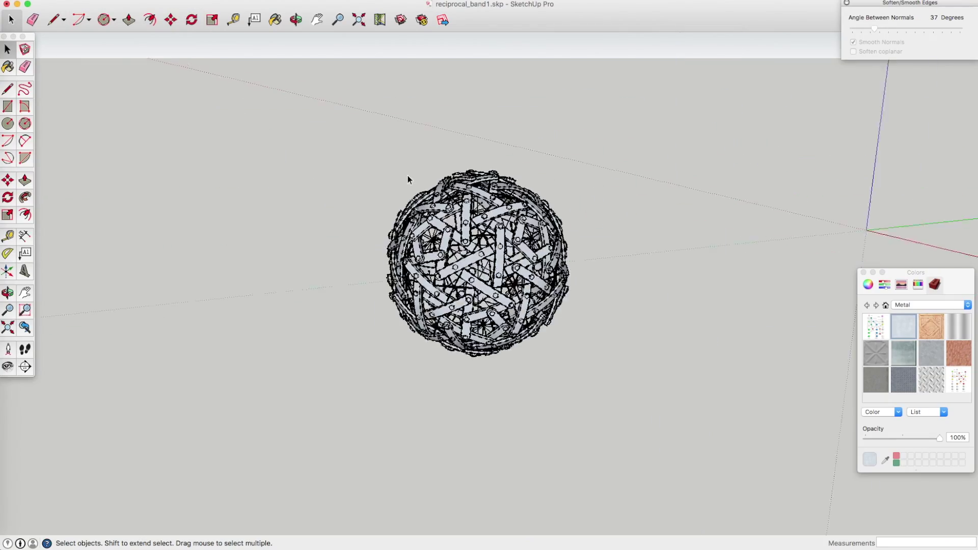
Turn on shadows for the sphere, view it from near ground level and close the materials browser
scroll(407, 178, "up", 3)
left_click(82, 0)
left_click(100, 102)
key("o")
scroll(403, 75, "up", 3)
left_click_drag(403, 75, 764, 245)
left_click(863, 272)
Unhide all hidden geometry to bring back the source struts and construction triangles at the origin
key("space")
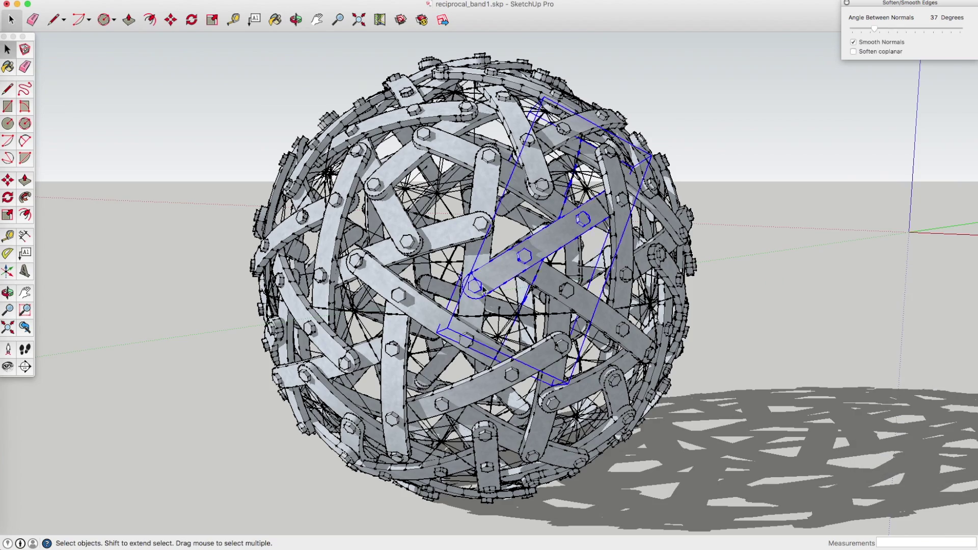
scroll(512, 268, "up", 6)
left_click(512, 269)
scroll(586, 337, "down", 5)
left_click(82, 0)
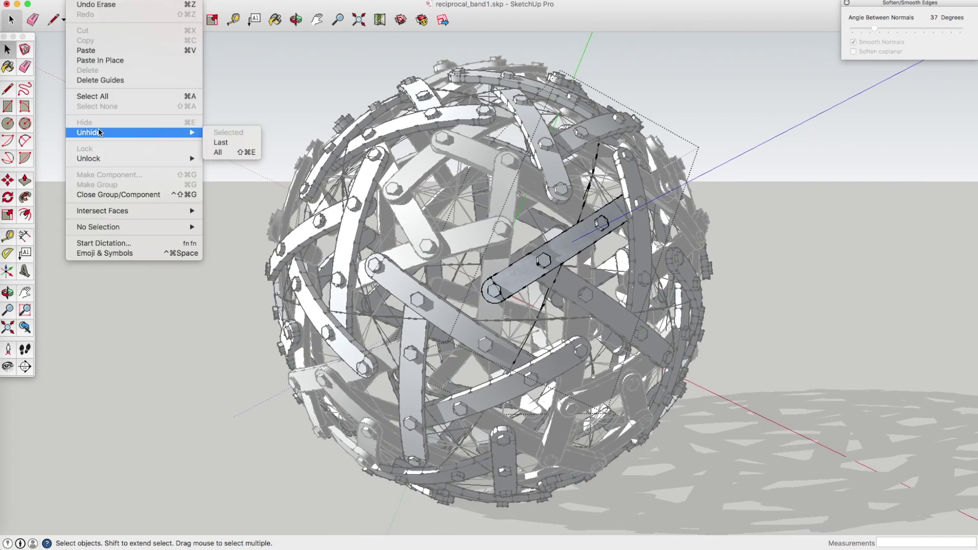
key("Escape")
scroll(116, 87, "down", 5)
left_click(82, 0)
mouse_move(100, 139)
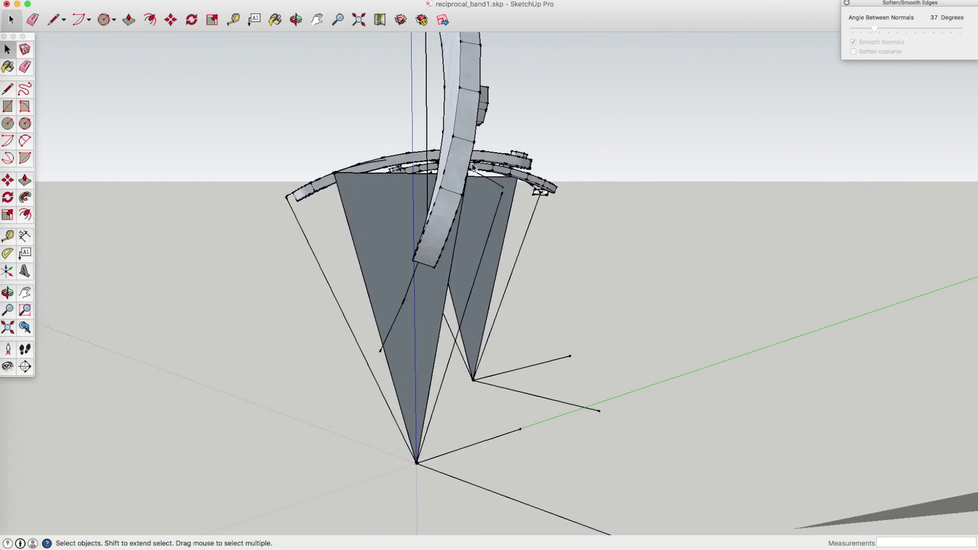
Erase the radiating construction lines inside the source strut components at the origin
middle_click_drag(204, 204, 102, 49)
key("e")
mouse_move(513, 205)
middle_mouse_down()
mouse_move(328, 299)
mouse_move(657, 208)
middle_mouse_up()
key("space")
double_click(657, 207)
key("e")
middle_click_drag(631, 239, 382, 179)
middle_click_drag(607, 279, 375, 161)
key("space")
key("space")
scroll(376, 161, "up", 10)
scroll(596, 158, "down", 15)
Hide the source struts and construction triangles at the origin
left_click_drag(496, 52, 899, 277)
left_click(49, 1)
left_click(102, 125)
Frame the metal sphere with its ground shadow and start a Visualizer render of the view
scroll(548, 277, "up", 5)
middle_click_drag(547, 277, 547, 277)
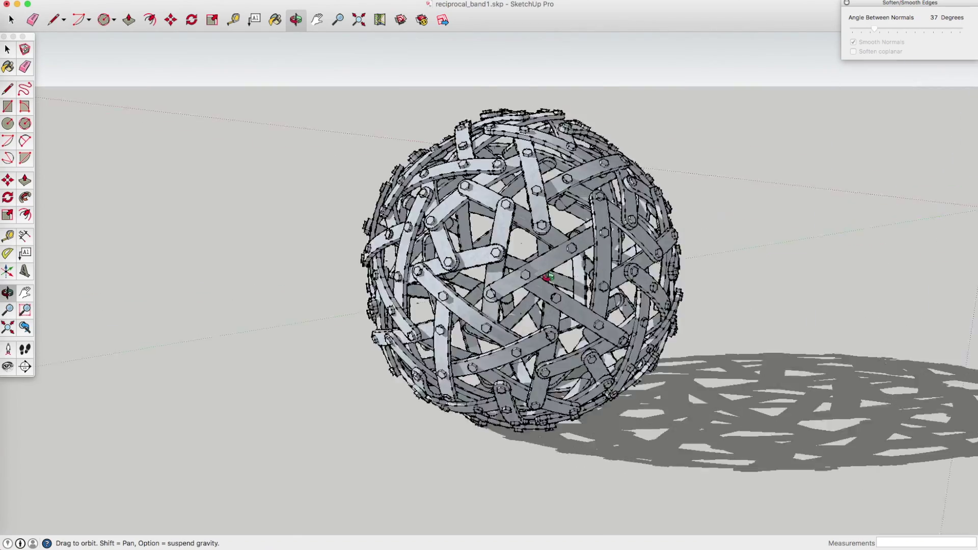
scroll(547, 276, "up", 3)
left_click(264, 1)
left_click(420, 63)
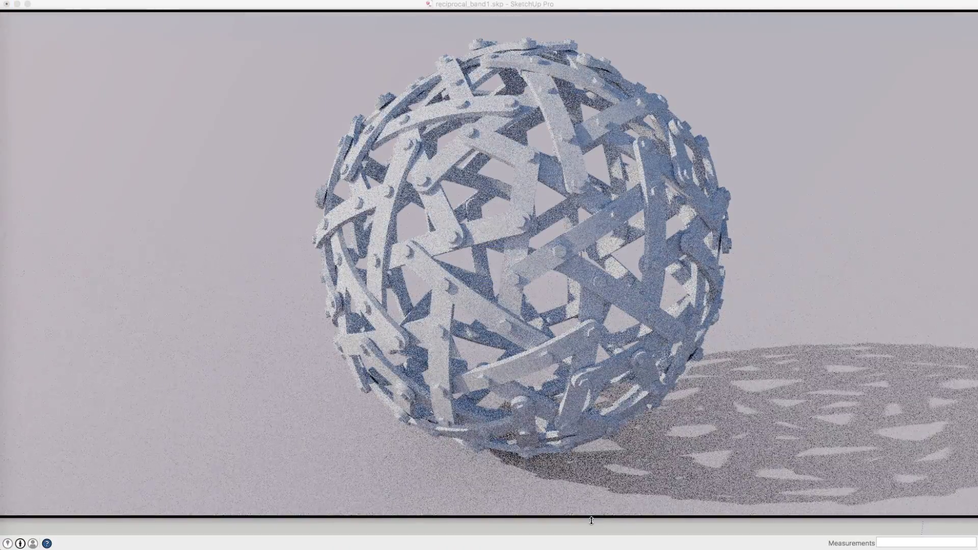
mouse_move(612, 469)
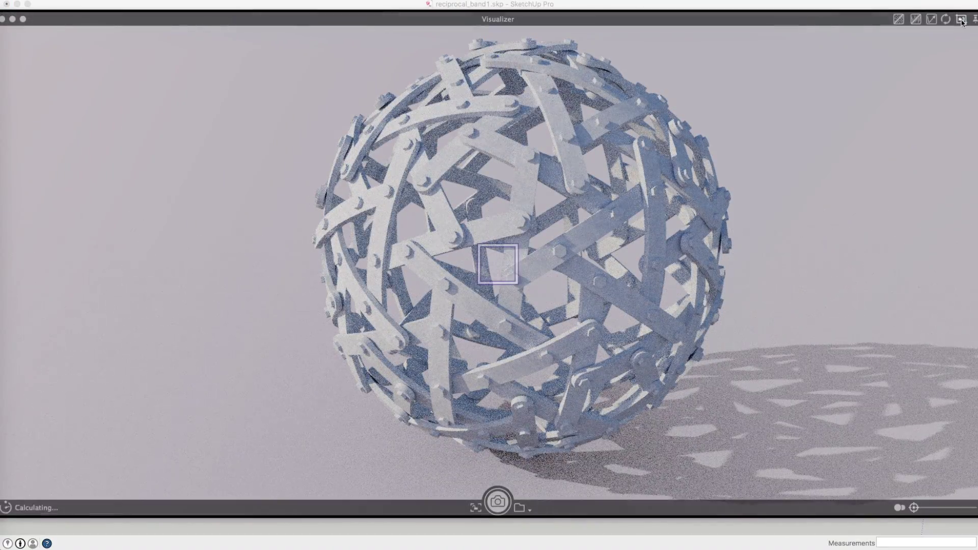